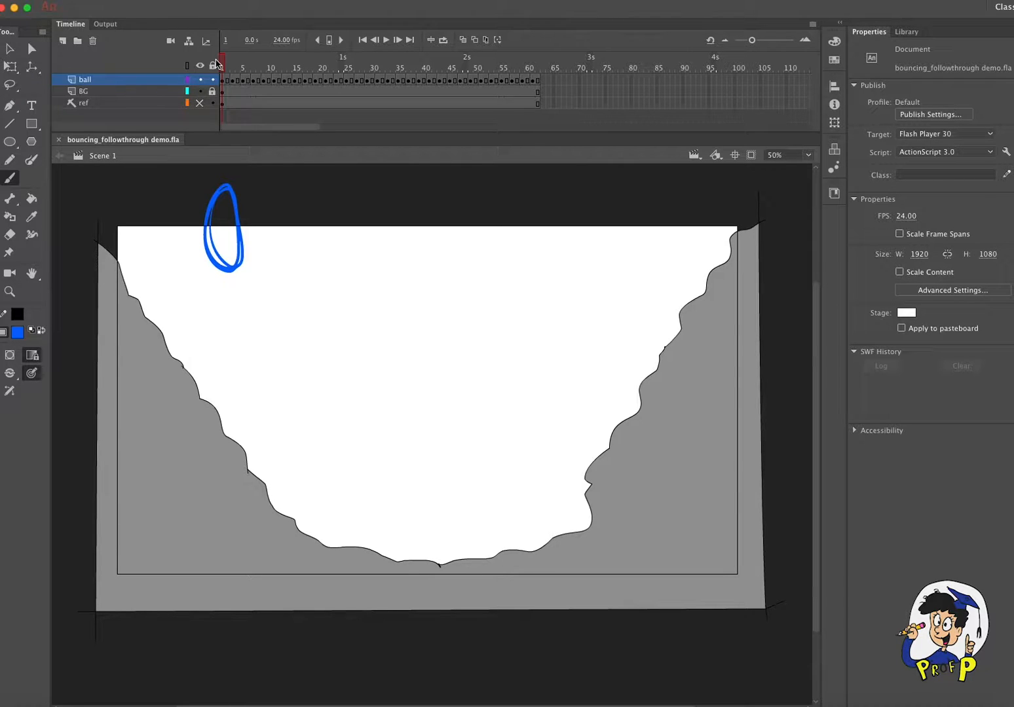
Step: Play and scrub through the bouncing ball animation, returning to frame 1
{"action": "key", "text": "Return"}
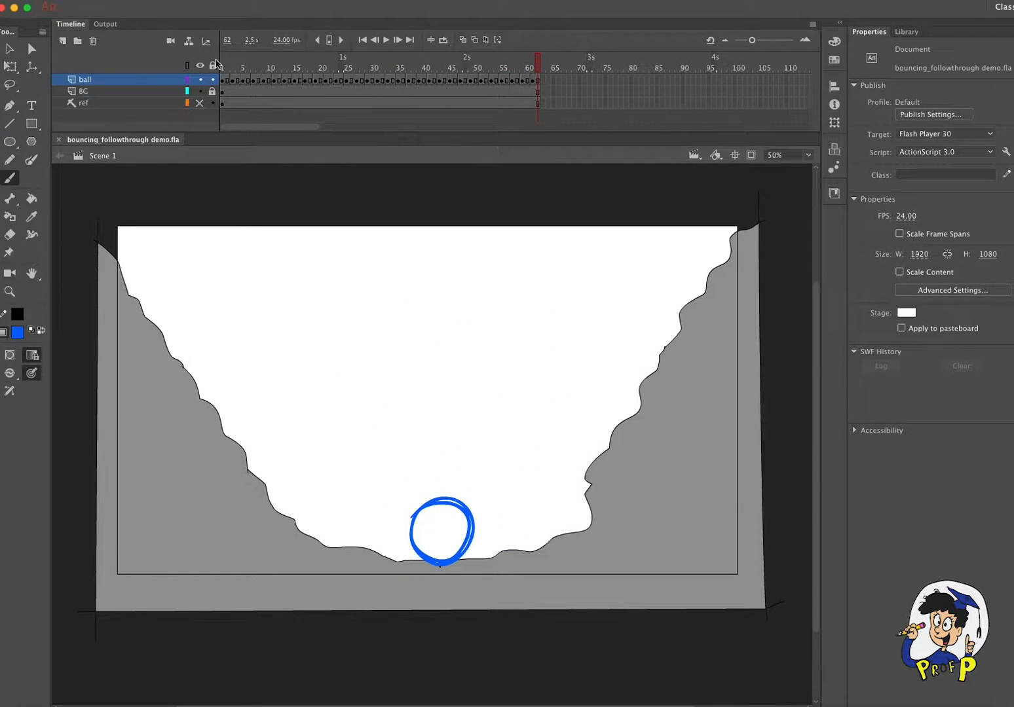
{"action": "key", "text": "Return"}
{"action": "left_click_drag", "start_coordinate": [218, 64], "coordinate": [555, 69]}
{"action": "key", "text": "Return"}
{"action": "key", "text": "Return"}
{"action": "mouse_move", "coordinate": [528, 69]}
{"action": "left_mouse_down"}
{"action": "mouse_move", "coordinate": [500, 68]}
{"action": "mouse_move", "coordinate": [544, 72]}
{"action": "left_mouse_up"}
{"action": "left_click", "coordinate": [222, 68]}
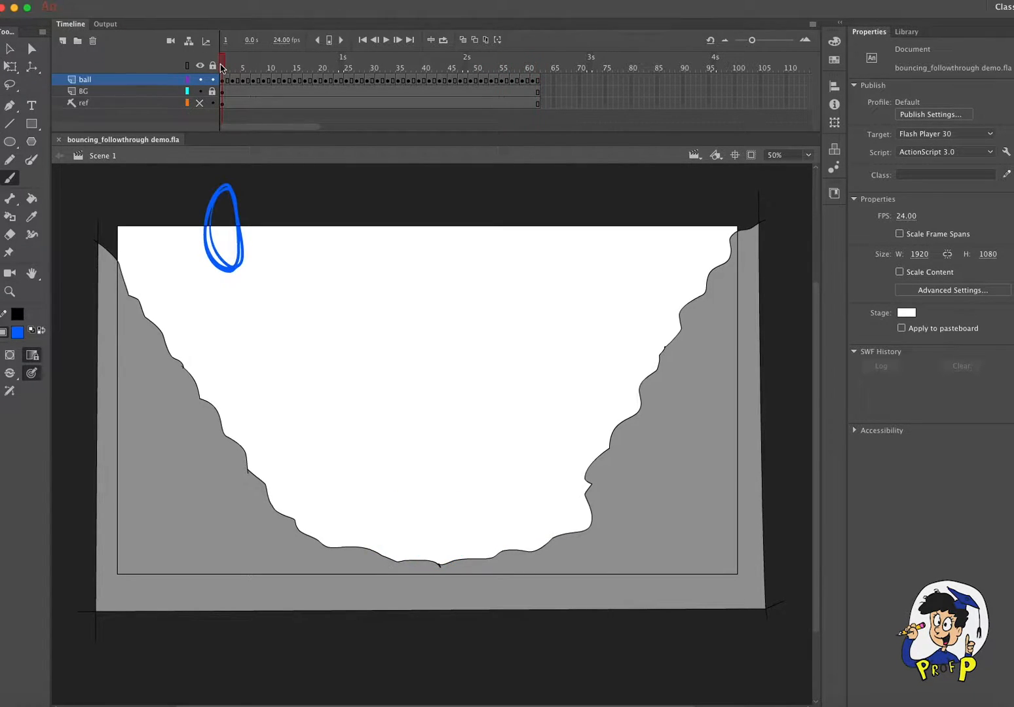
{"action": "mouse_move", "coordinate": [227, 72]}
{"action": "left_mouse_down"}
{"action": "mouse_move", "coordinate": [244, 68]}
{"action": "mouse_move", "coordinate": [223, 68]}
{"action": "left_mouse_up"}
Step: Show the hidden ref layer and select its ball-and-tail drawing at frame 1
{"action": "left_click", "coordinate": [200, 103]}
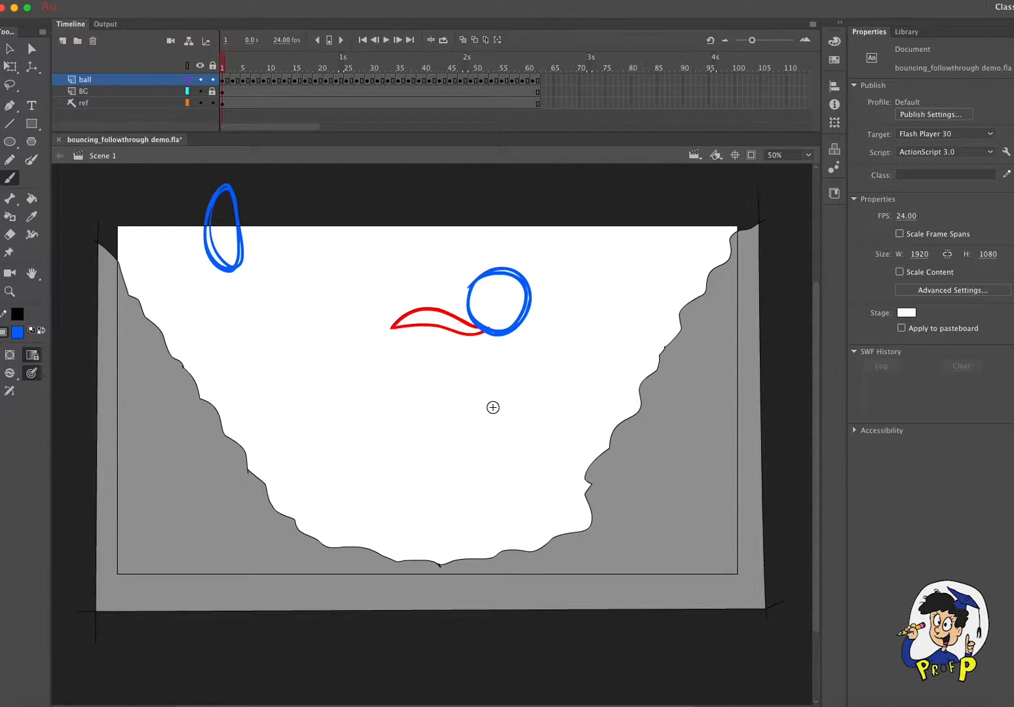
{"action": "left_click", "coordinate": [223, 103]}
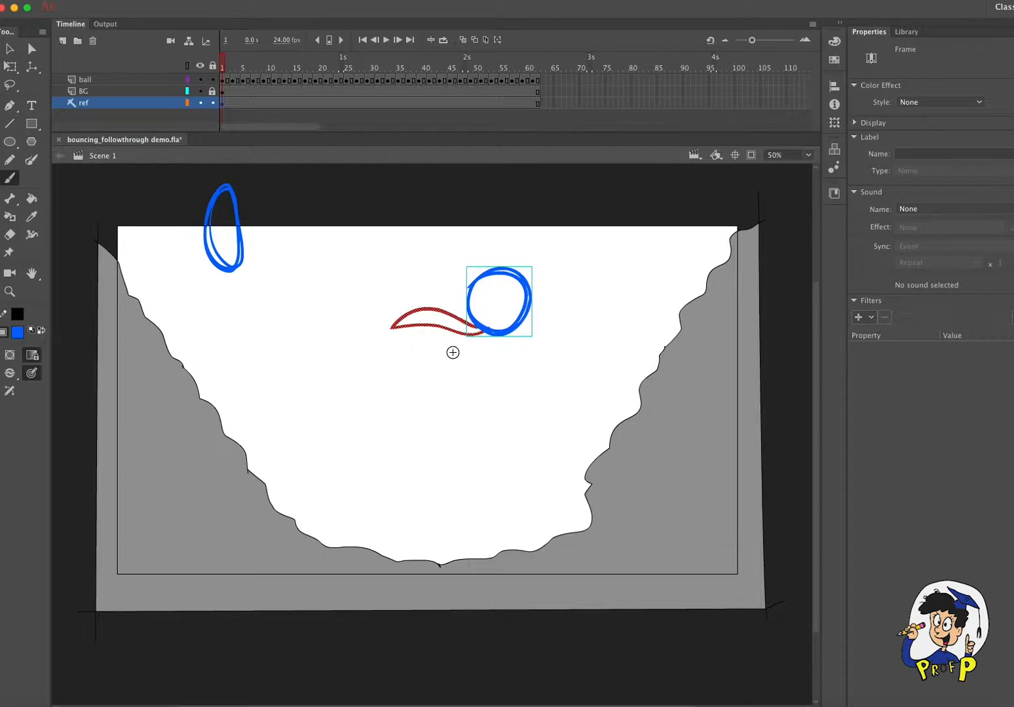
{"action": "double_click", "coordinate": [153, 102]}
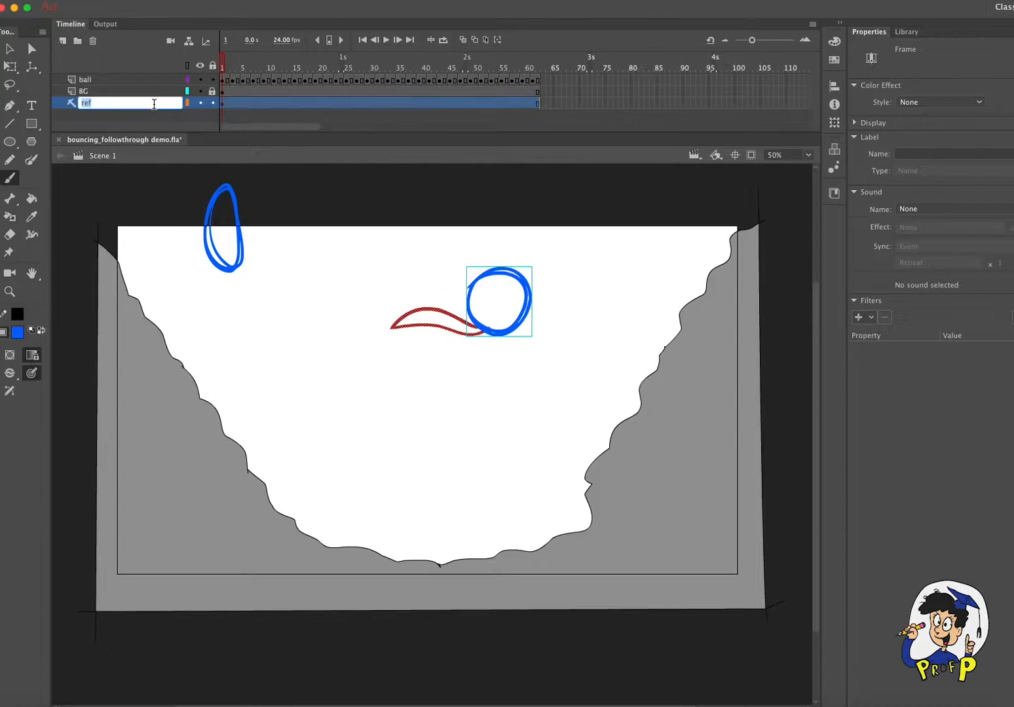
{"action": "right_click", "coordinate": [169, 101]}
{"action": "left_click", "coordinate": [187, 104]}
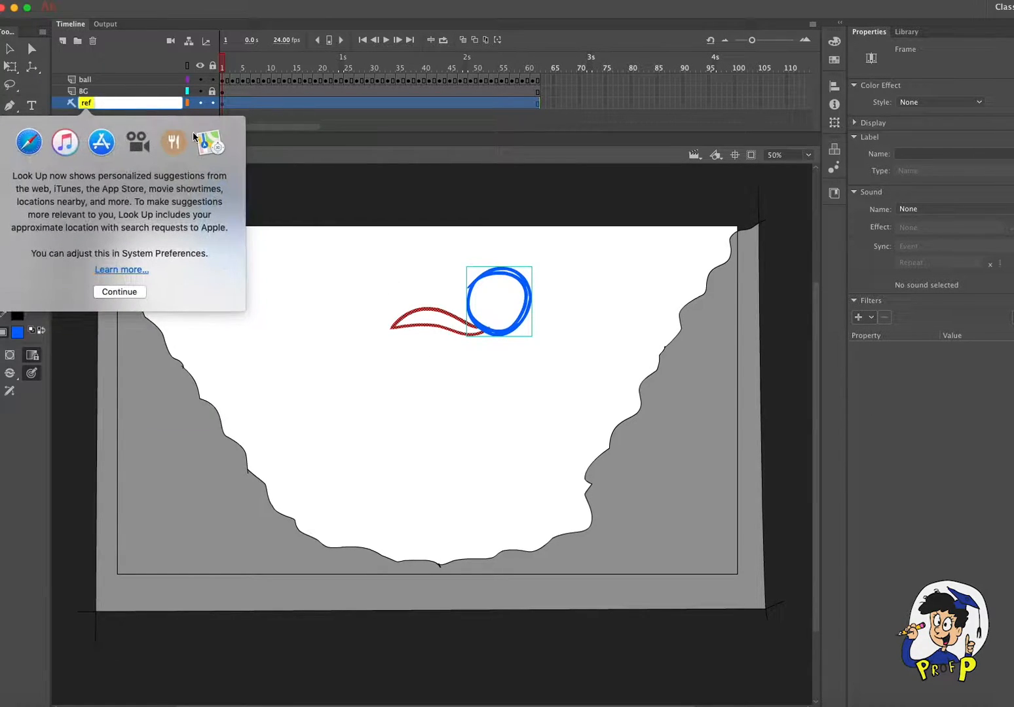
{"action": "left_click", "coordinate": [130, 293]}
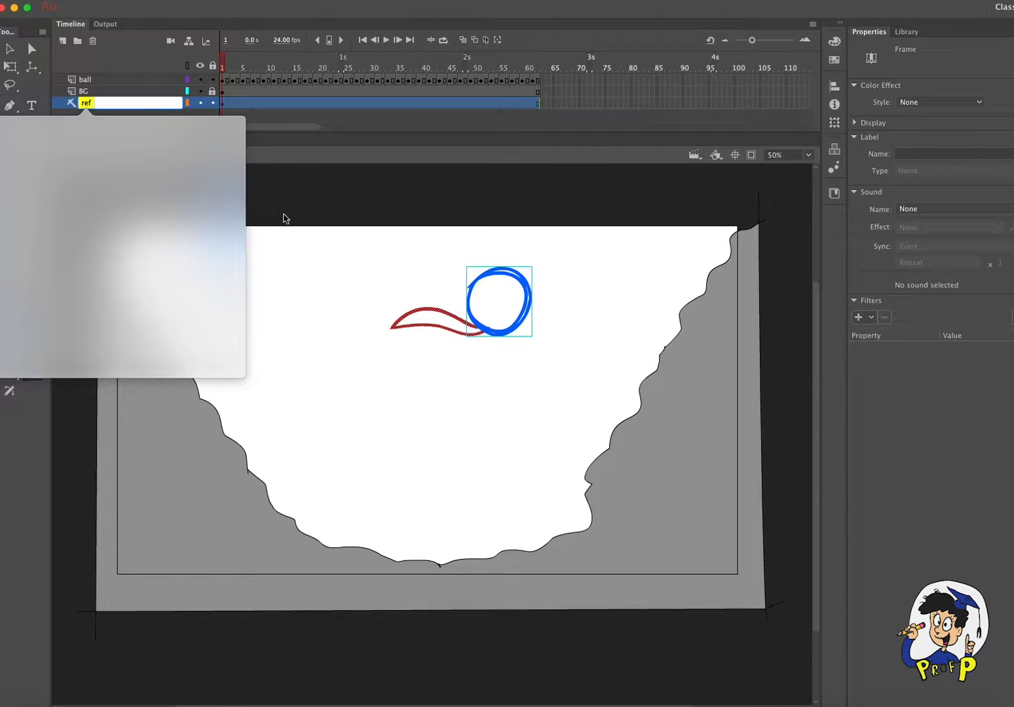
{"action": "left_click", "coordinate": [174, 105]}
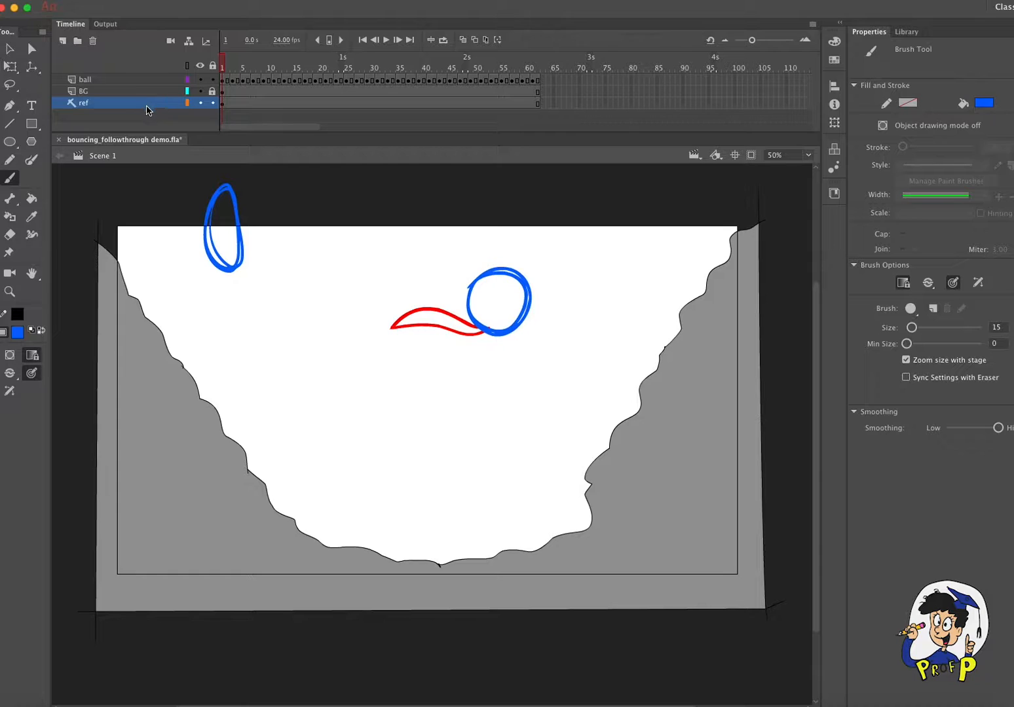
Step: Check the ref layer's Guide setting
{"action": "right_click", "coordinate": [149, 108]}
{"action": "left_click", "coordinate": [149, 108]}
{"action": "right_click", "coordinate": [149, 108]}
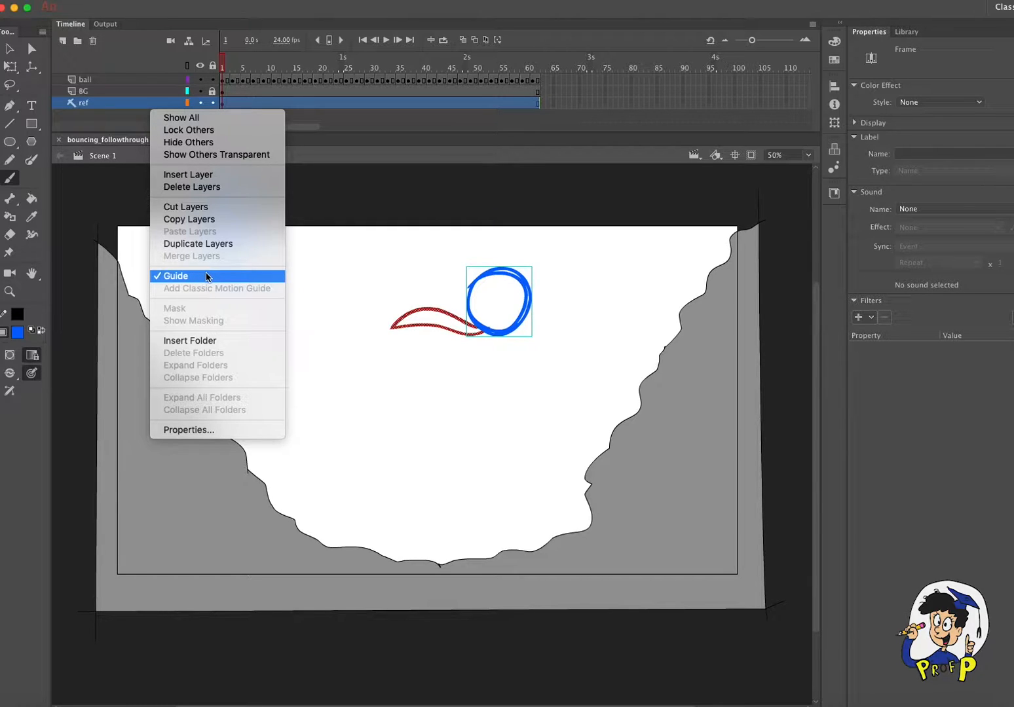
{"action": "left_click", "coordinate": [131, 120]}
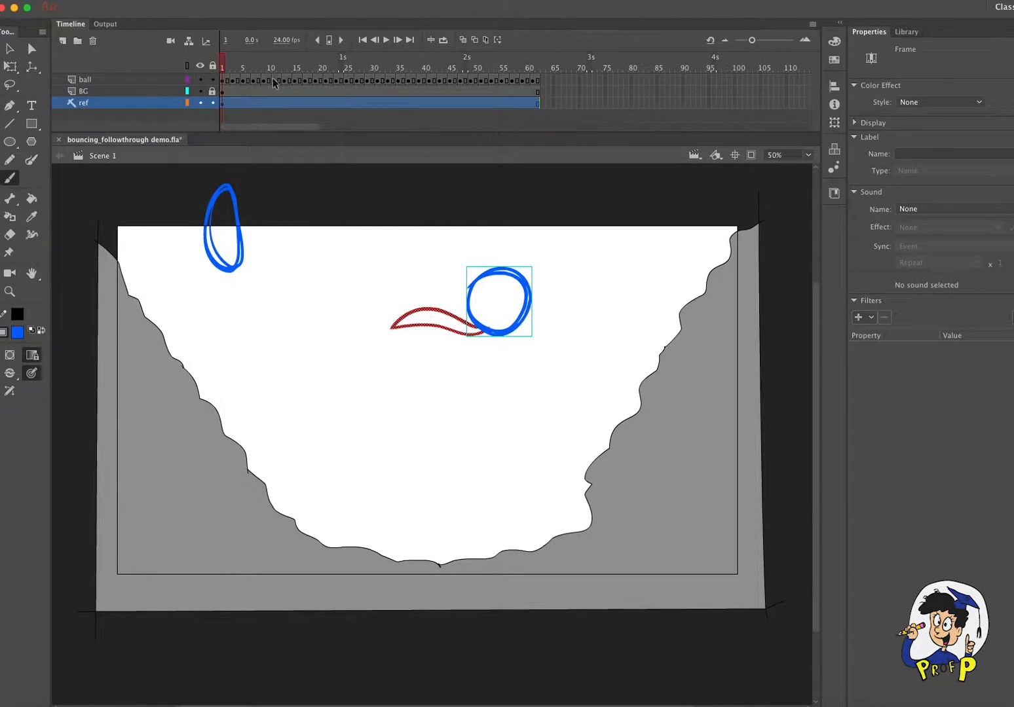
Step: Lock the ref and ball layers
{"action": "left_click", "coordinate": [214, 104]}
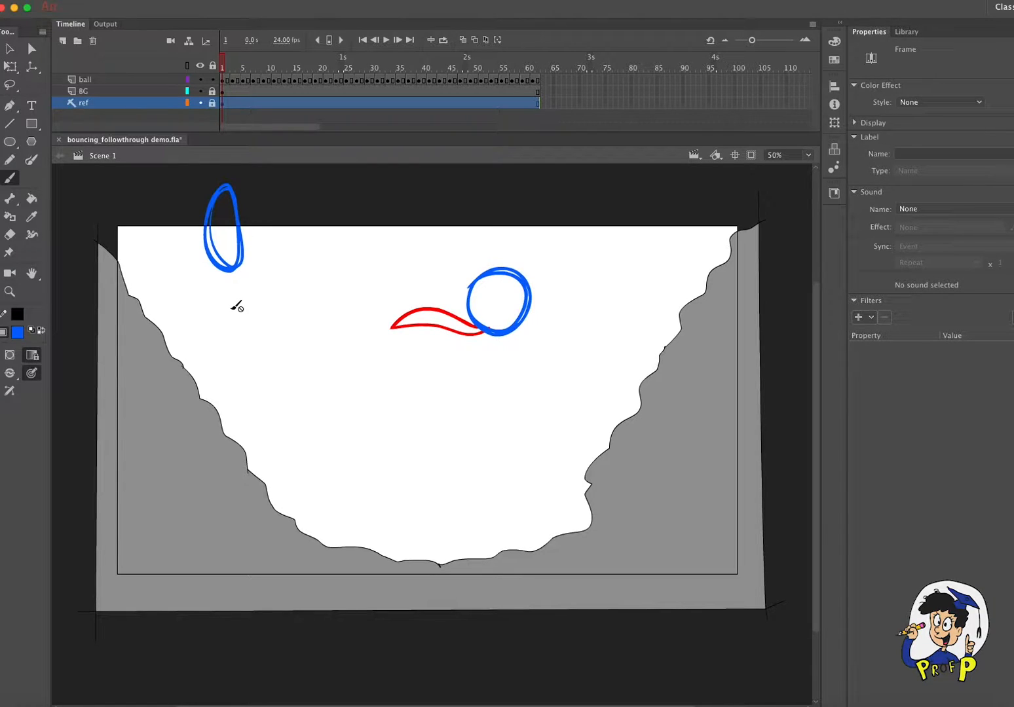
{"action": "left_click", "coordinate": [224, 67]}
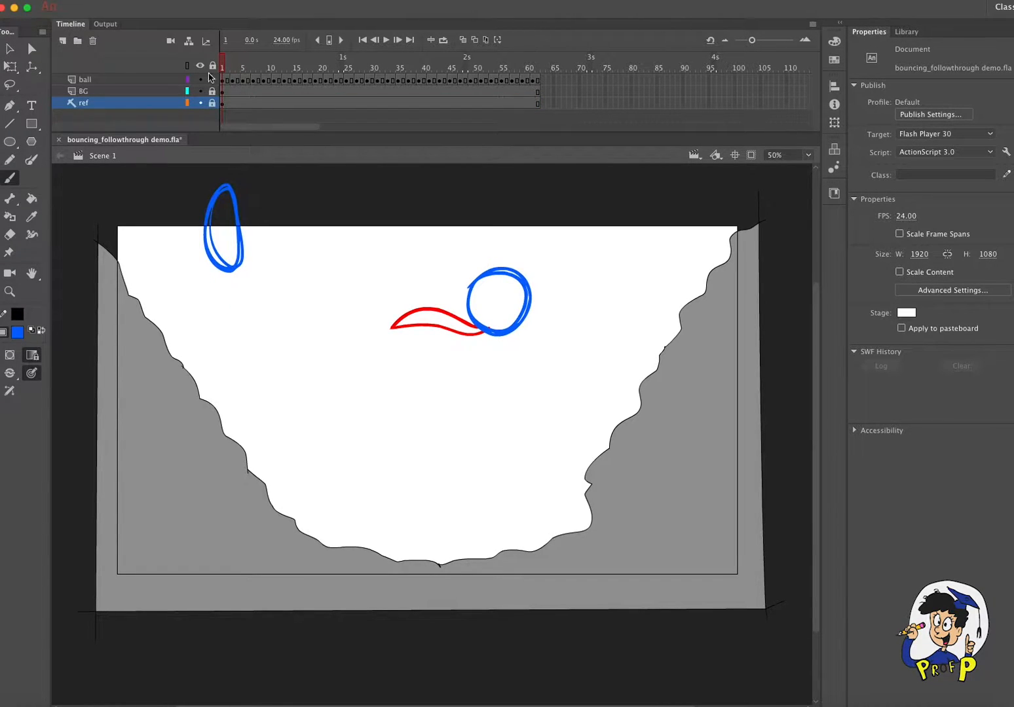
{"action": "left_click", "coordinate": [212, 79]}
Step: Add a new layer at the top of the layer stack and name it tail
{"action": "left_click", "coordinate": [63, 41]}
{"action": "left_click_drag", "start_coordinate": [159, 102], "coordinate": [137, 77]}
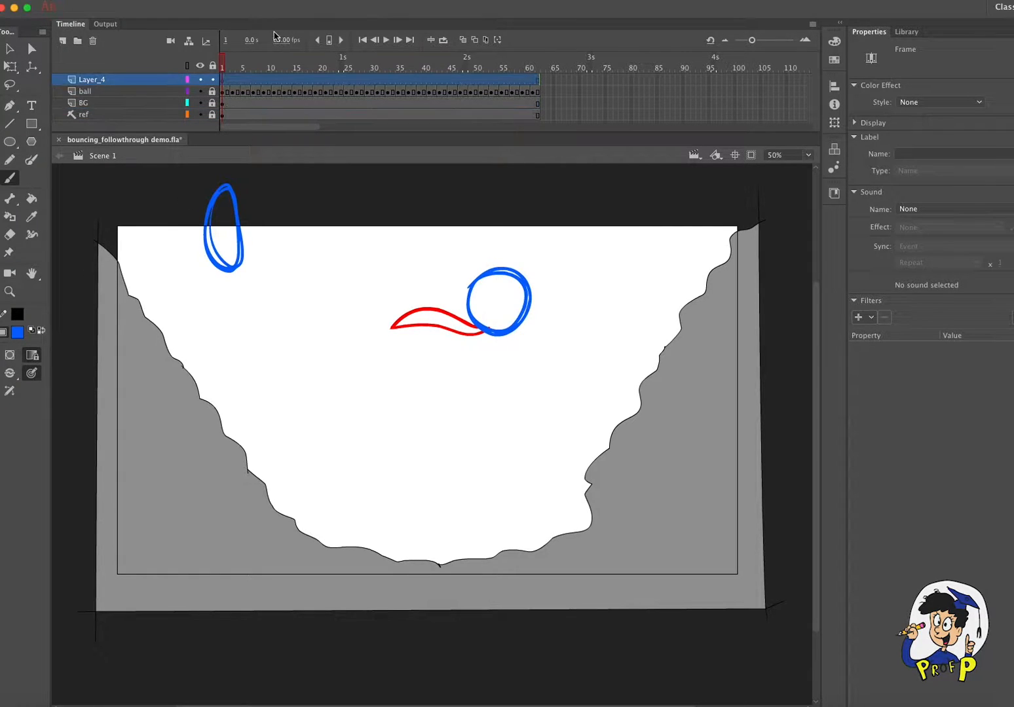
{"action": "double_click", "coordinate": [107, 82]}
{"action": "type", "text": "tail"}
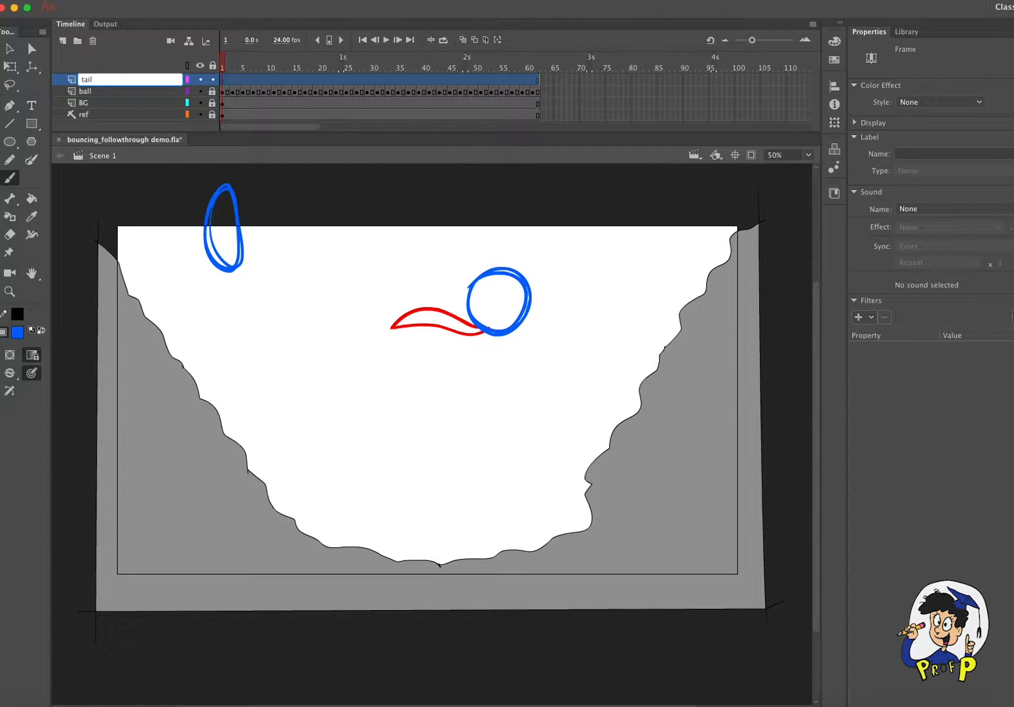
Step: Set the brush fill colour to red and display the ref layer as outlines
{"action": "left_click", "coordinate": [18, 333]}
{"action": "left_click", "coordinate": [65, 426]}
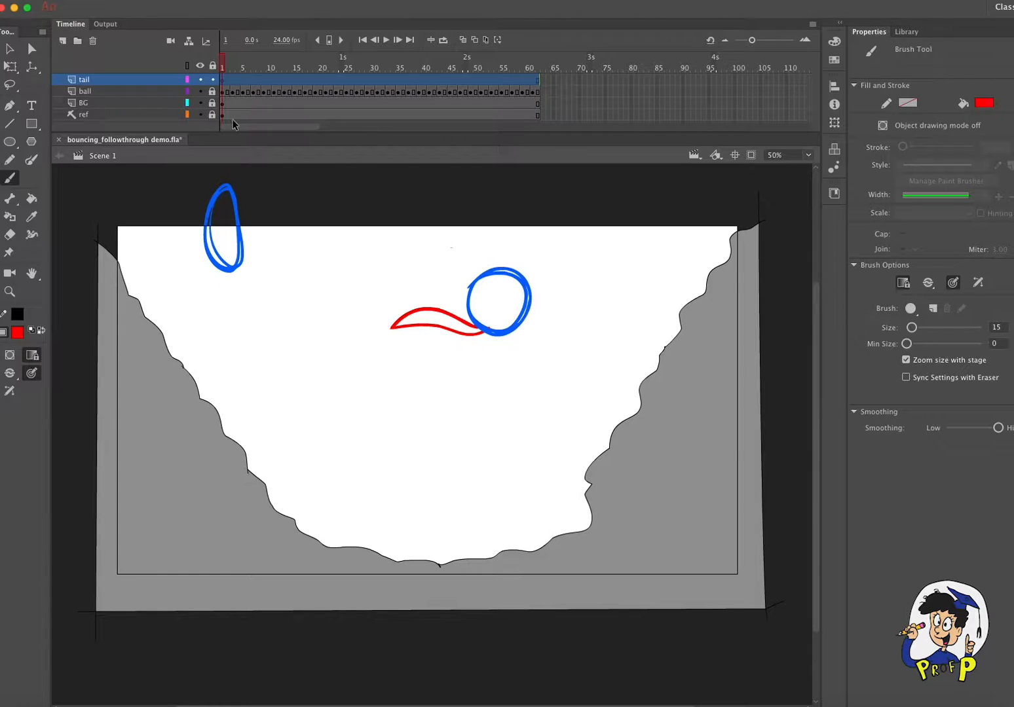
{"action": "left_click", "coordinate": [187, 115]}
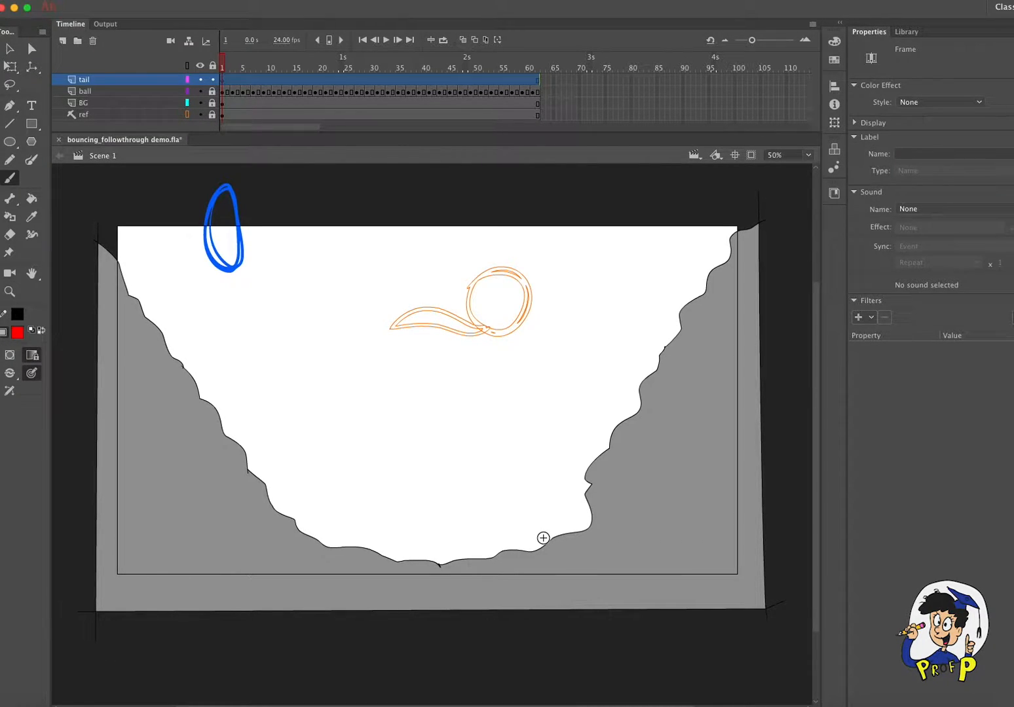
Step: Compare the ref layer's drawing in full colour and in outline display, ending in outline display
{"action": "left_click", "coordinate": [224, 68]}
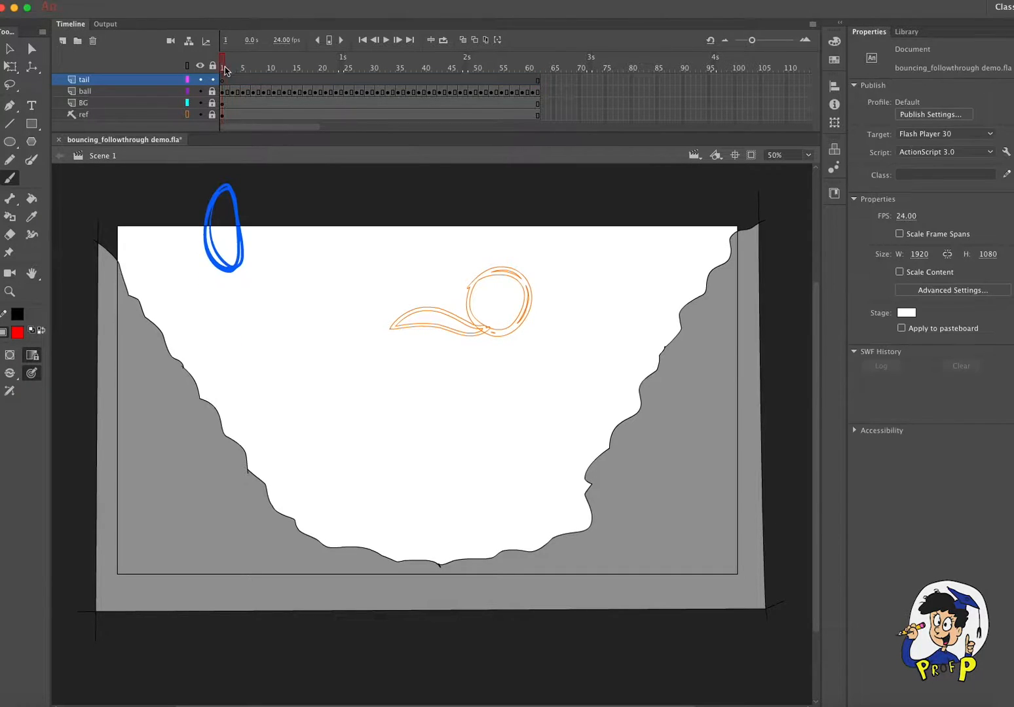
{"action": "left_click", "coordinate": [188, 115]}
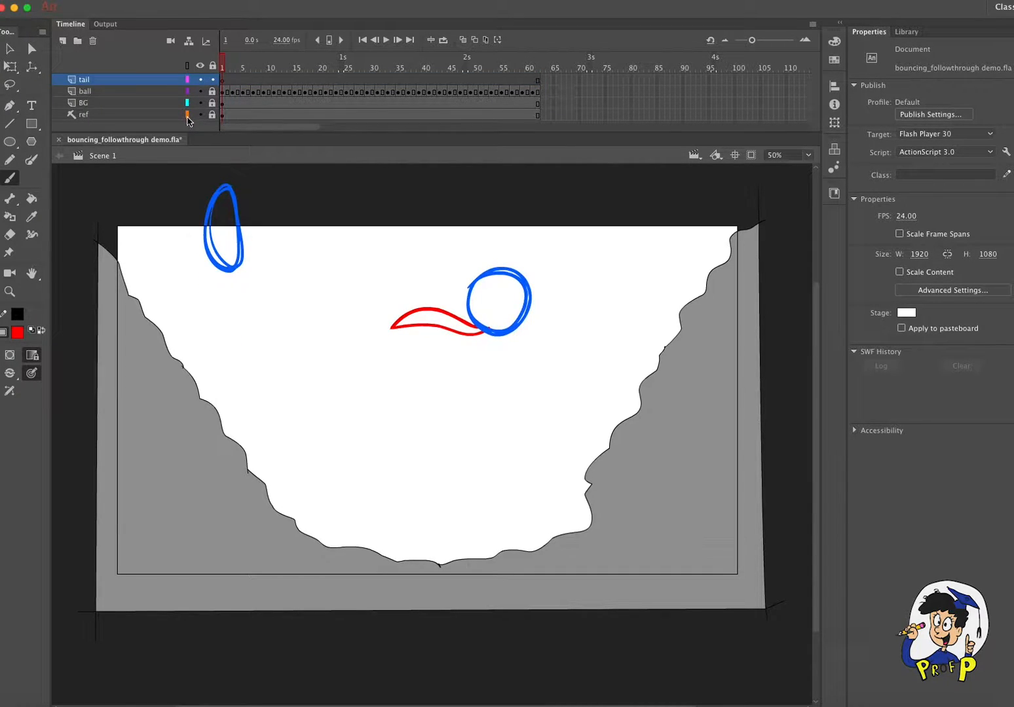
{"action": "left_click", "coordinate": [187, 115]}
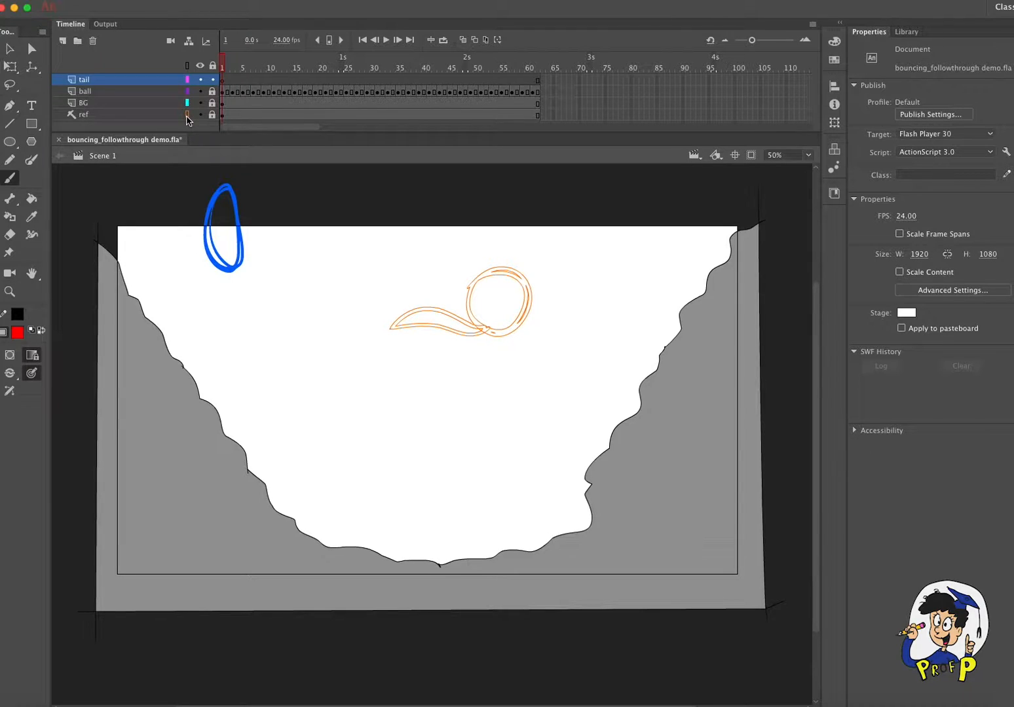
{"action": "left_click", "coordinate": [188, 116]}
{"action": "left_click", "coordinate": [187, 115]}
{"action": "left_click", "coordinate": [187, 115]}
{"action": "left_click", "coordinate": [188, 116]}
Step: Draw a red S-curved tail at frame 1 of the tail layer, rising from the lower edge of the ball
{"action": "left_click_drag", "start_coordinate": [188, 174], "coordinate": [187, 170]}
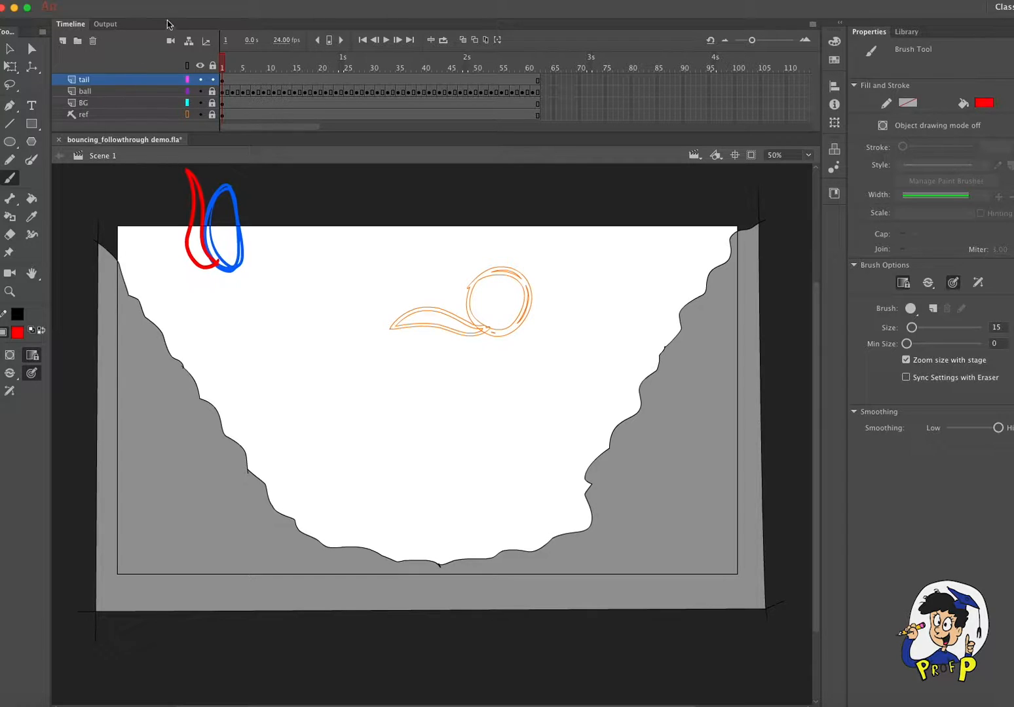
{"action": "left_click", "coordinate": [127, 84]}
{"action": "double_click", "coordinate": [125, 93]}
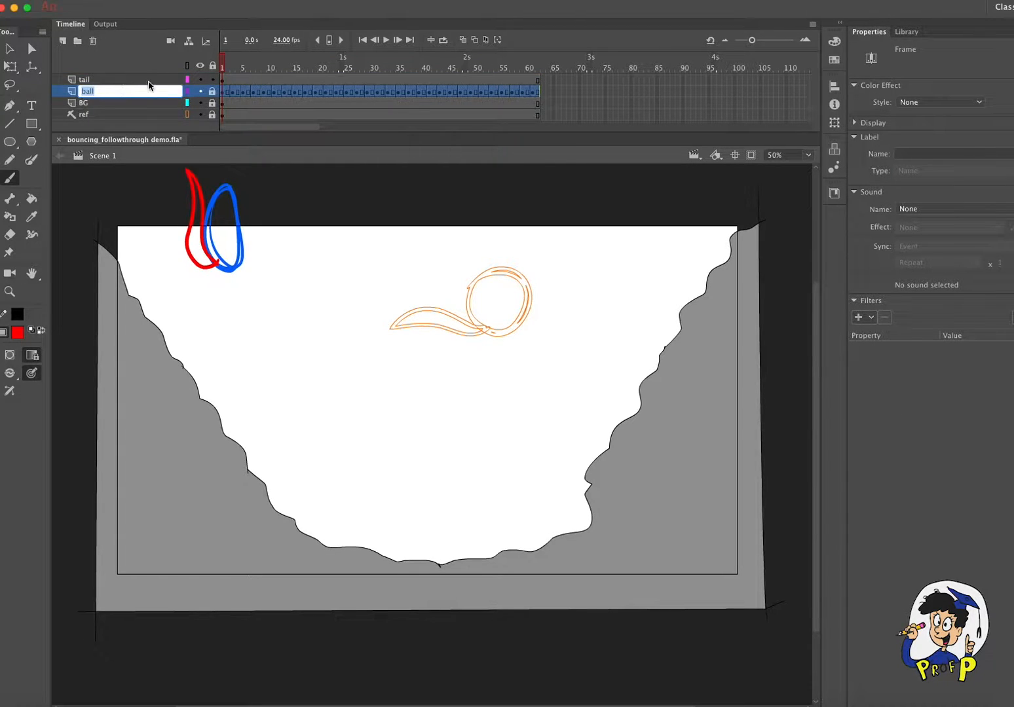
{"action": "left_click", "coordinate": [123, 81]}
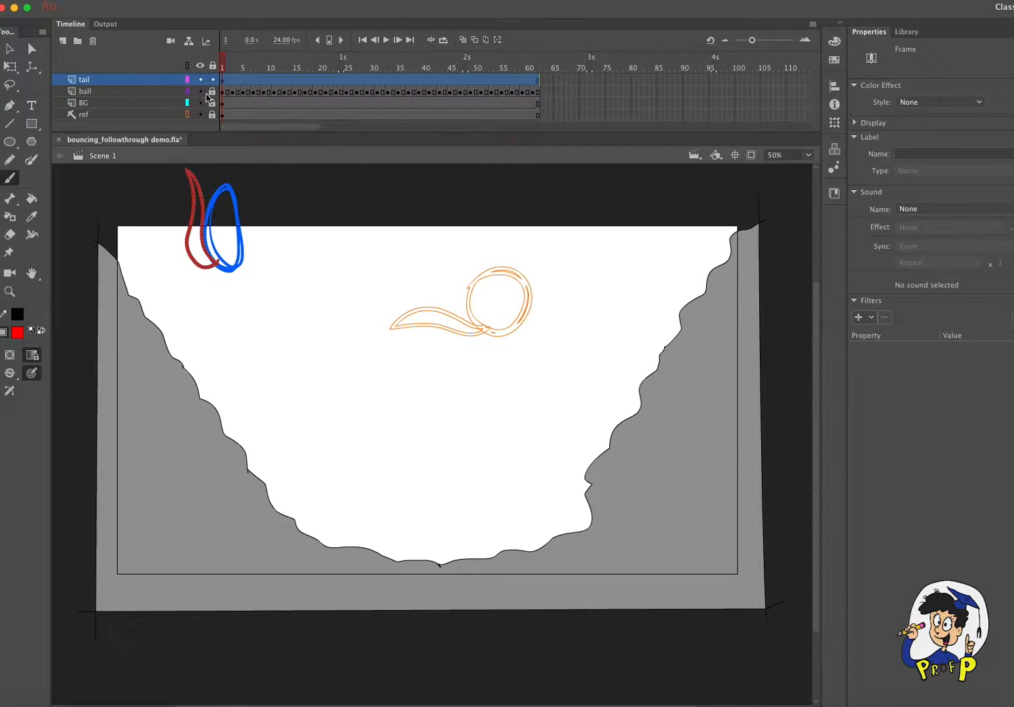
Step: Insert a blank keyframe at frame 3 of the tail layer
{"action": "left_click", "coordinate": [243, 67]}
{"action": "left_click_drag", "start_coordinate": [243, 68], "coordinate": [223, 68]}
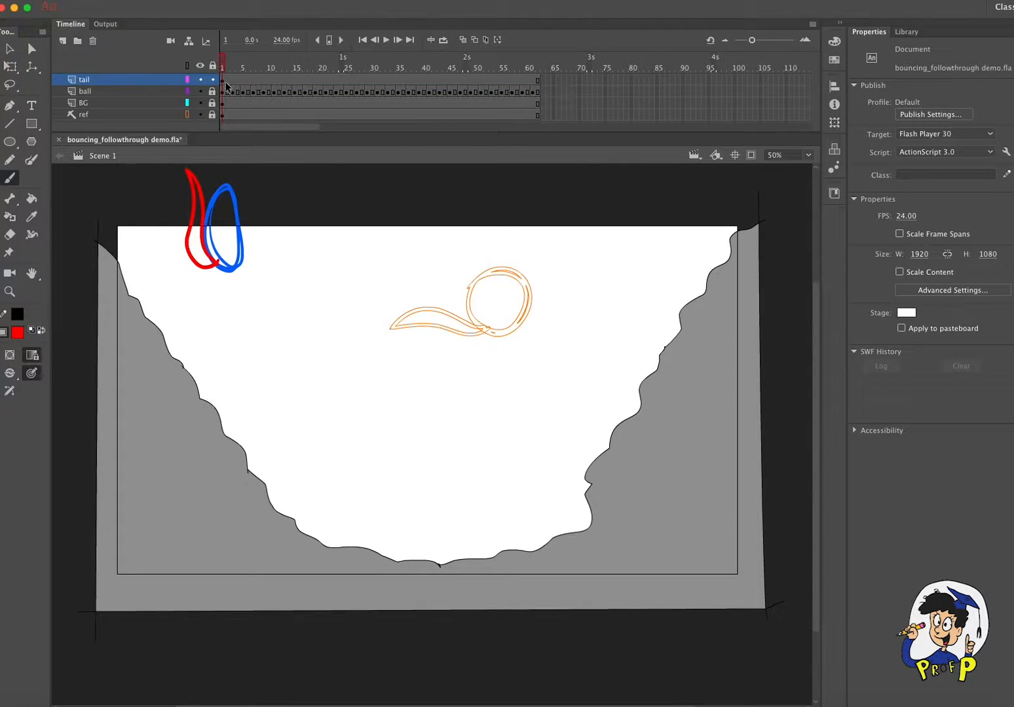
{"action": "left_click", "coordinate": [226, 84]}
{"action": "left_click", "coordinate": [233, 86]}
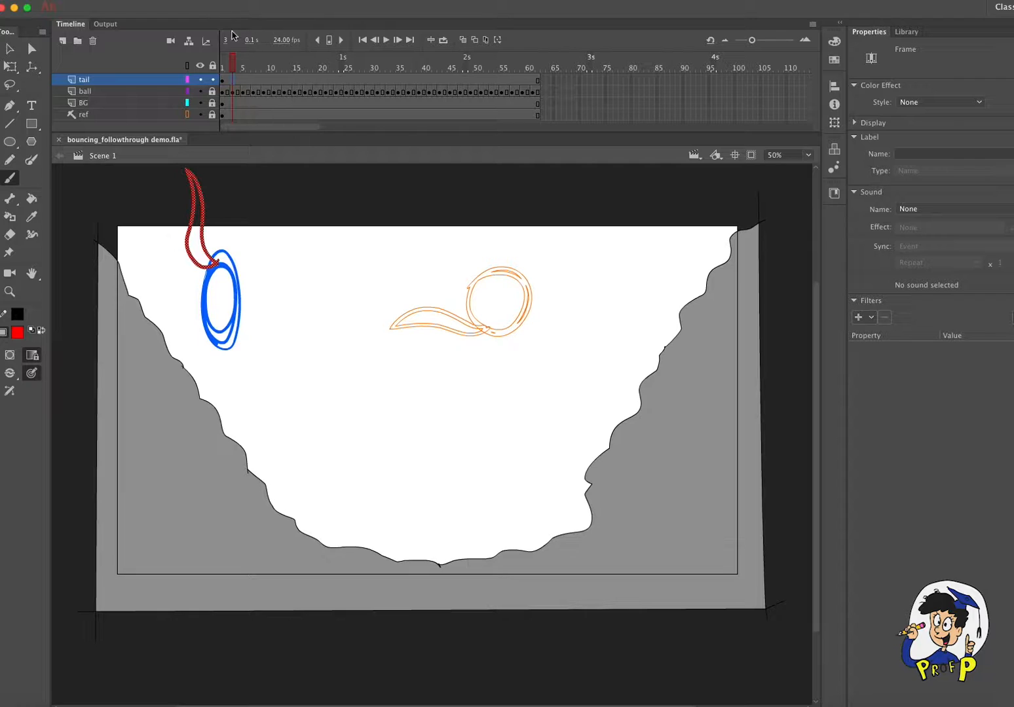
{"action": "left_click", "coordinate": [165, 1]}
{"action": "mouse_move", "coordinate": [205, 70]}
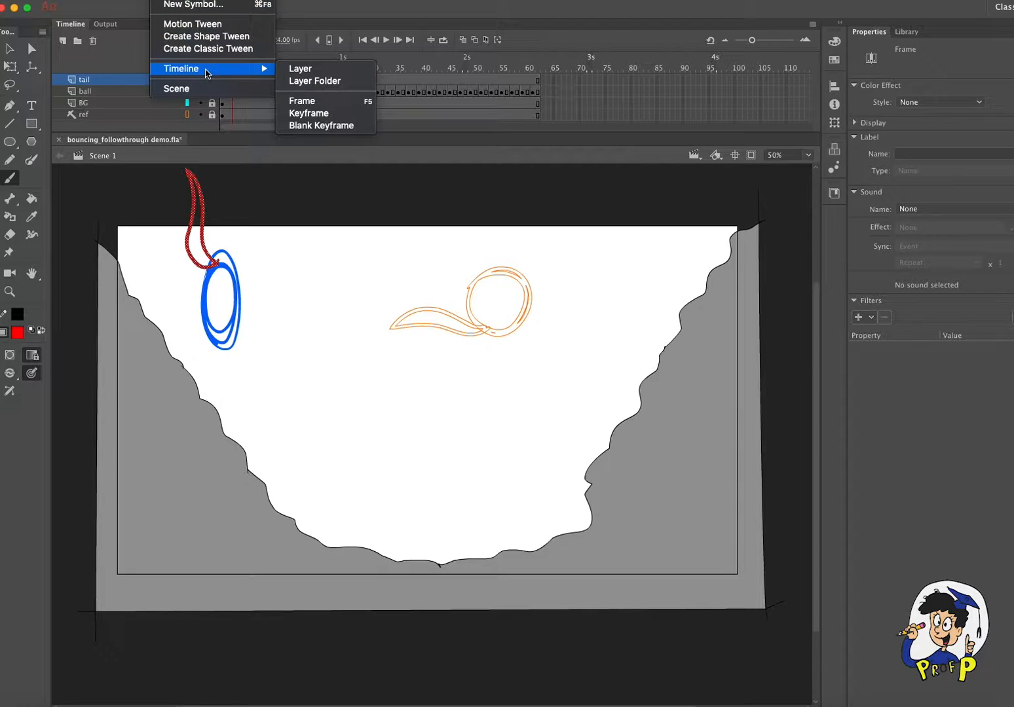
{"action": "left_click", "coordinate": [354, 125]}
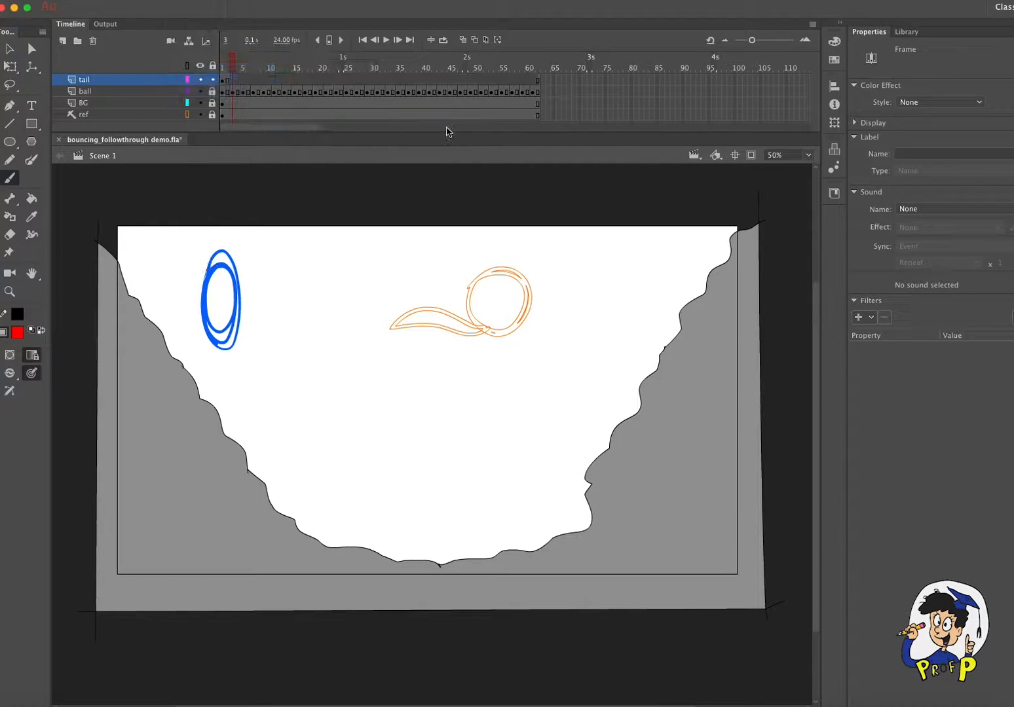
Step: Turn on onion skinning and draw the red tail at frame 3, trailing upward from the bottom of the ball
{"action": "left_click", "coordinate": [462, 40]}
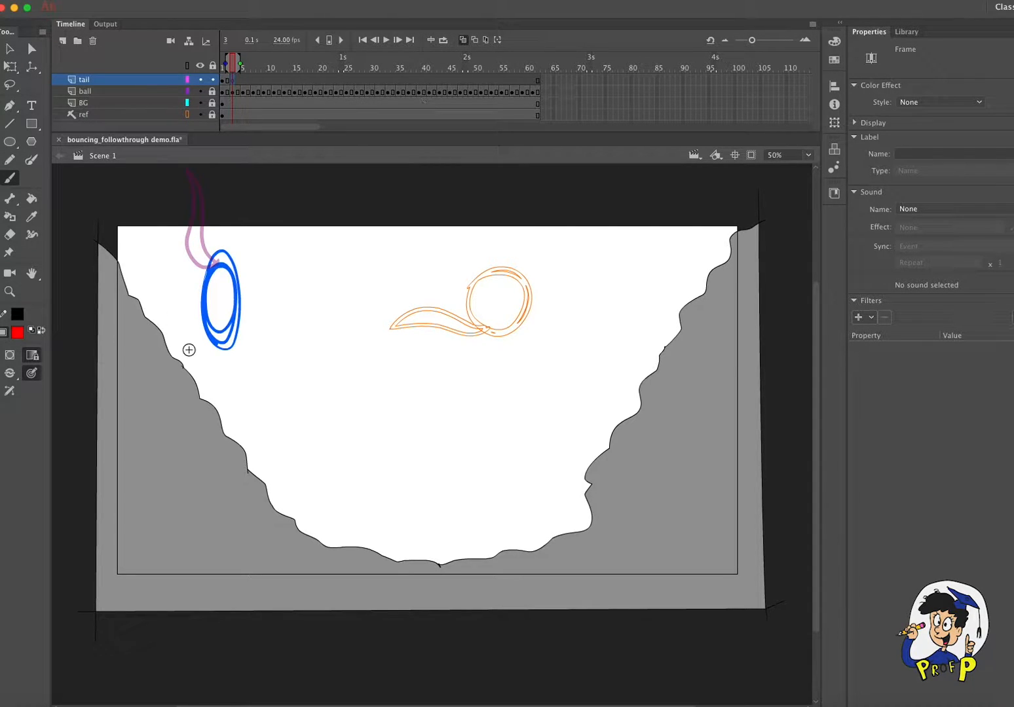
{"action": "left_click_drag", "start_coordinate": [213, 339], "coordinate": [203, 335]}
{"action": "mouse_move", "coordinate": [191, 254]}
{"action": "left_mouse_down"}
{"action": "mouse_move", "coordinate": [195, 207]}
{"action": "mouse_move", "coordinate": [199, 245]}
{"action": "left_mouse_up"}
{"action": "left_click_drag", "start_coordinate": [196, 288], "coordinate": [215, 342]}
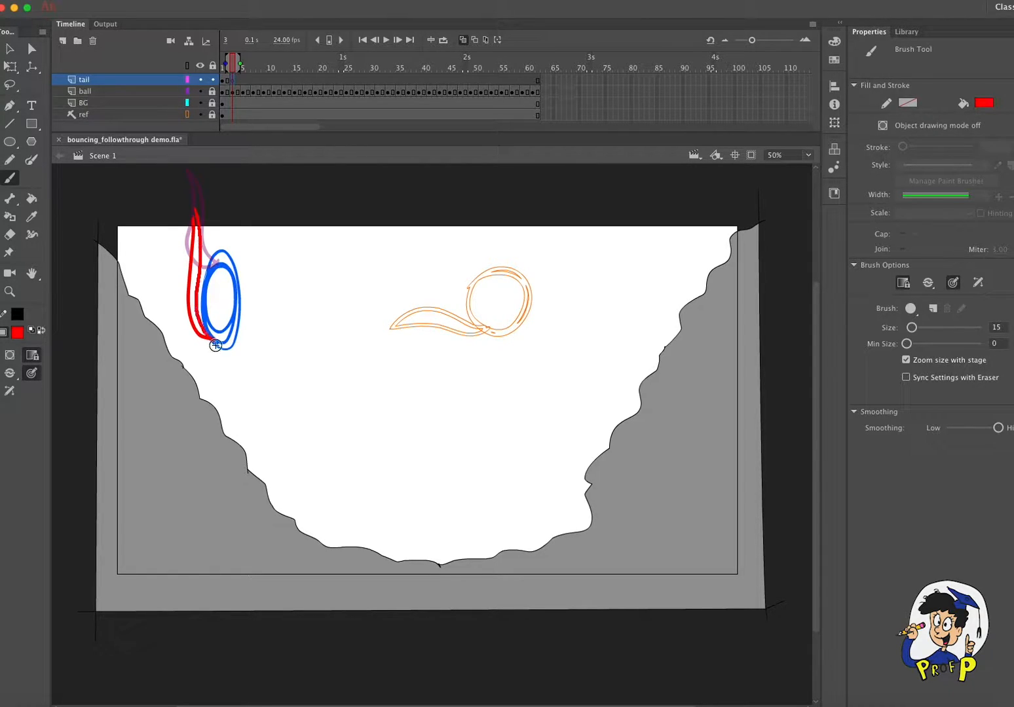
Step: Insert a blank keyframe at frame 5 of the tail layer and draw the red tail trailing upward from the ball's bottom
{"action": "left_click", "coordinate": [244, 80]}
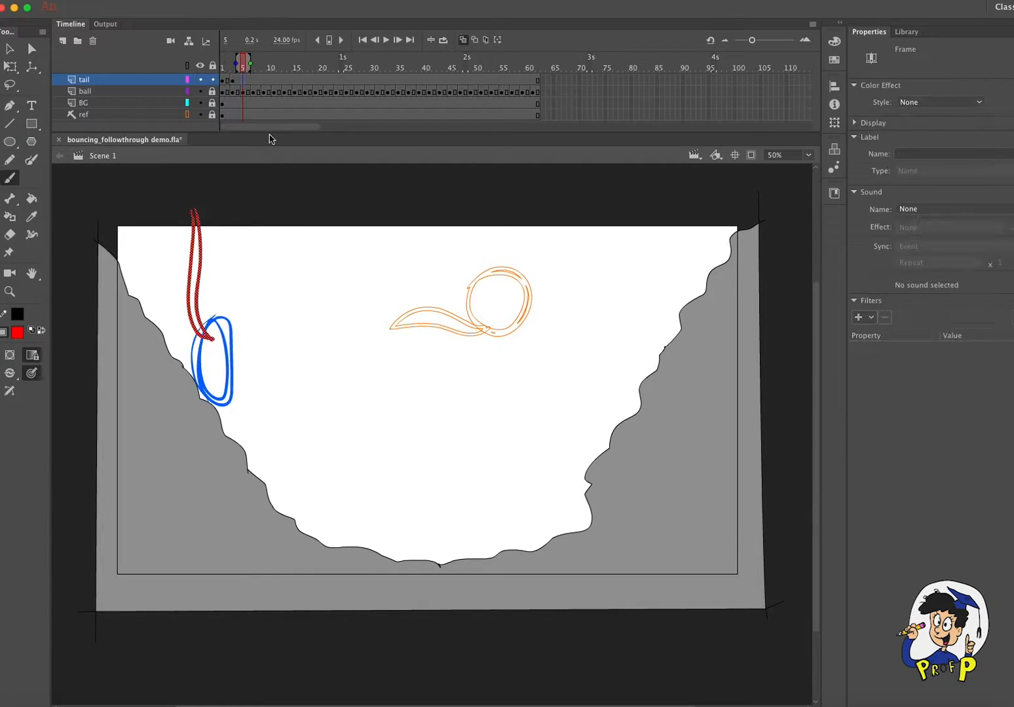
{"action": "left_click", "coordinate": [166, 1]}
{"action": "mouse_move", "coordinate": [204, 69]}
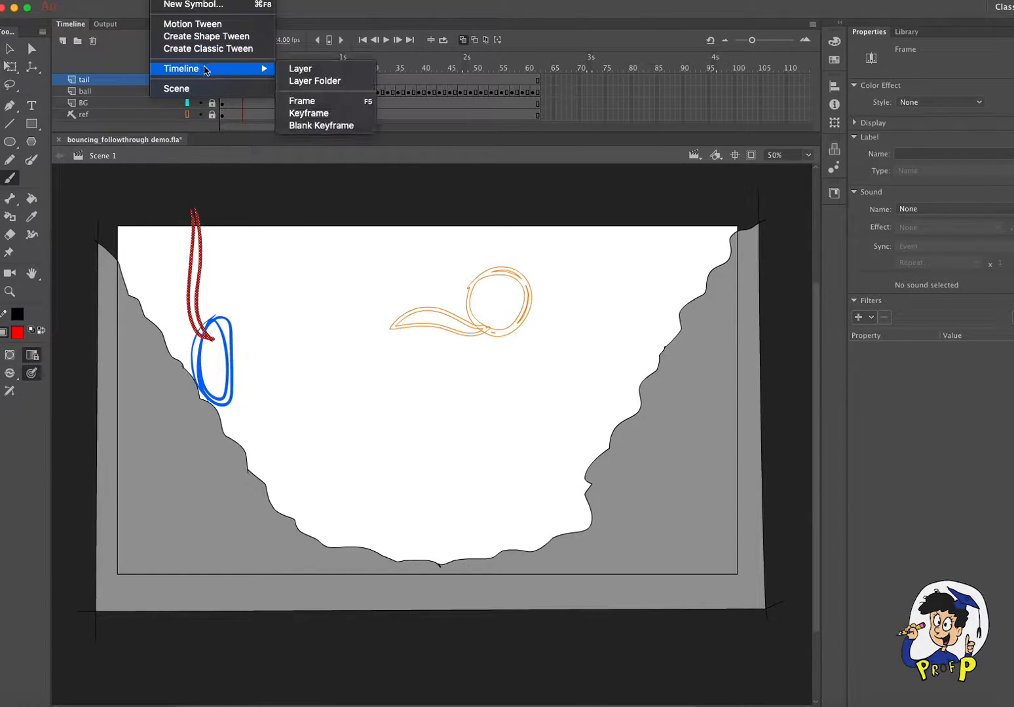
{"action": "left_click", "coordinate": [363, 125]}
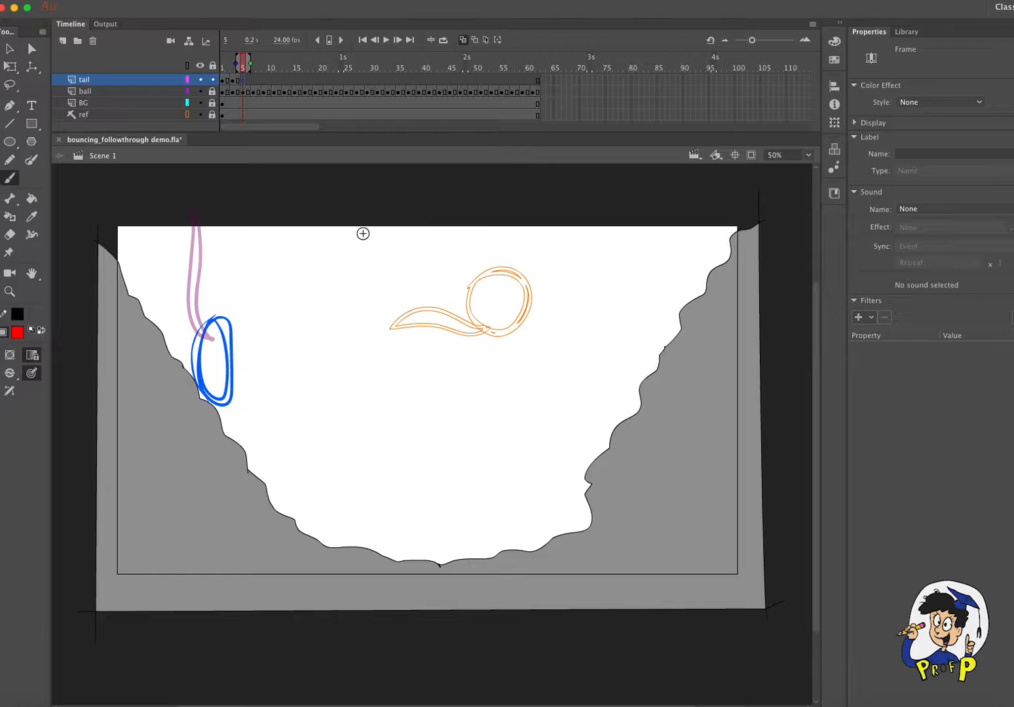
{"action": "left_click_drag", "start_coordinate": [208, 396], "coordinate": [196, 392]}
{"action": "mouse_move", "coordinate": [188, 321]}
{"action": "left_mouse_down"}
{"action": "mouse_move", "coordinate": [191, 266]}
{"action": "mouse_move", "coordinate": [203, 395]}
{"action": "left_mouse_up"}
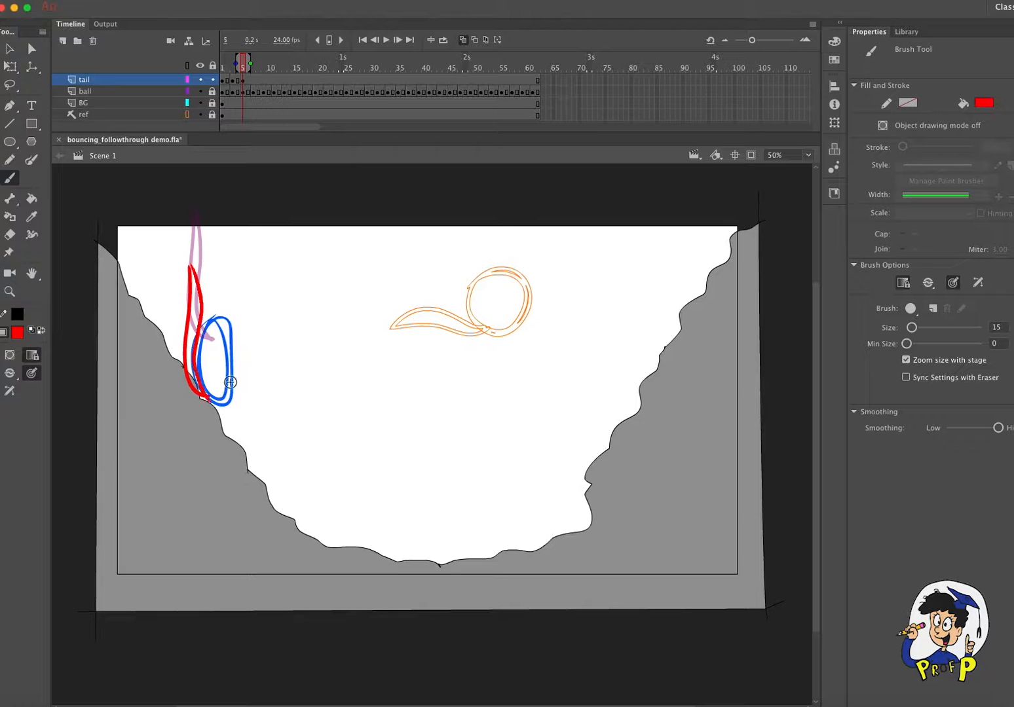
Step: Insert a blank keyframe at frame 7 of the tail layer
{"action": "left_click", "coordinate": [253, 81]}
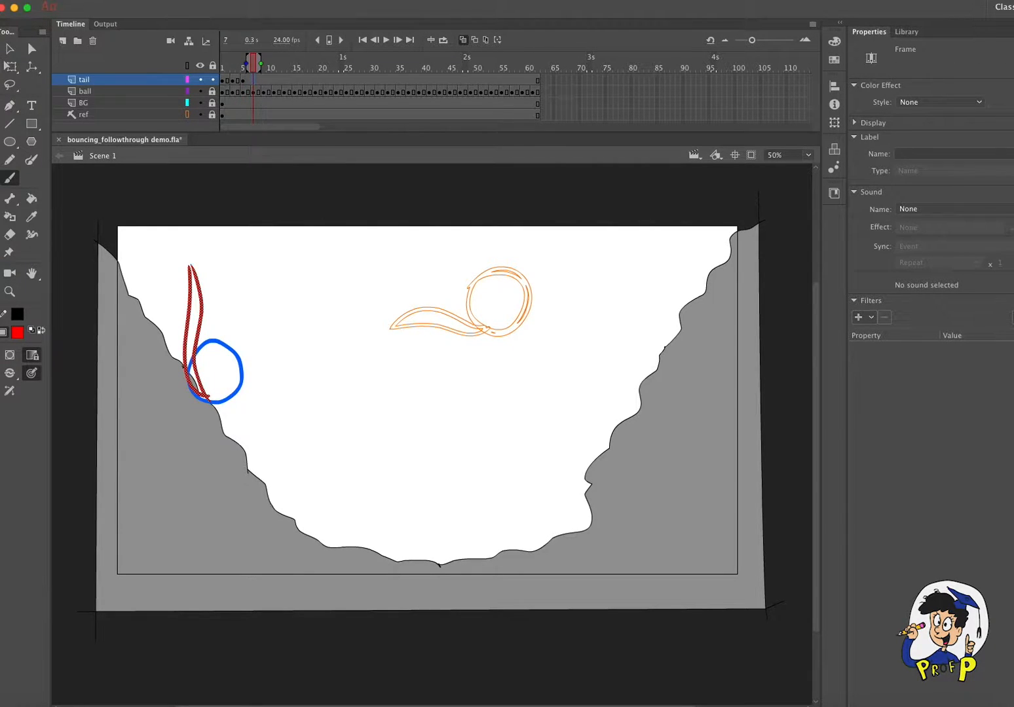
{"action": "left_click", "coordinate": [167, 0]}
{"action": "mouse_move", "coordinate": [187, 70]}
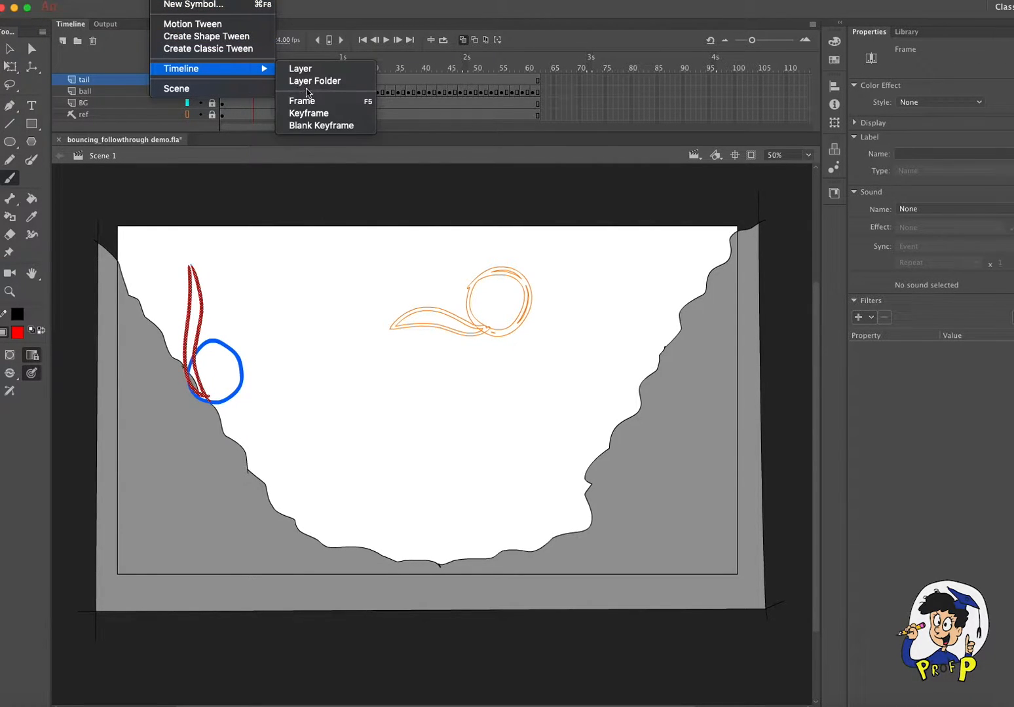
{"action": "left_click", "coordinate": [320, 125]}
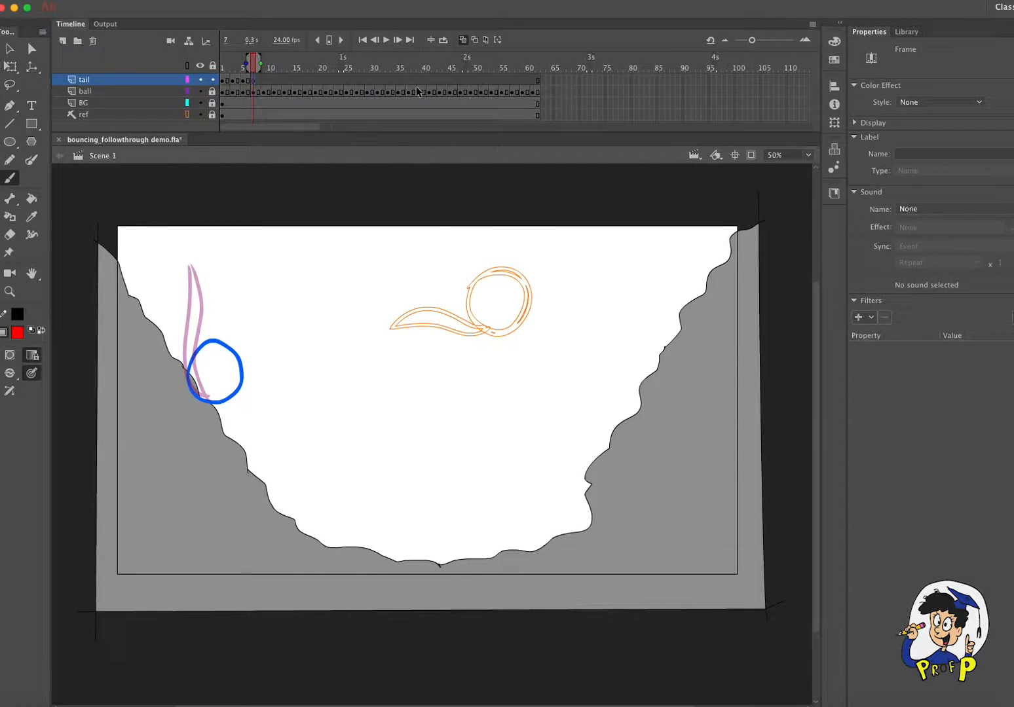
Step: Draw the red tail at frame 7 of the tail layer, bulging left from the ball's bottom and curving up to a point
{"action": "left_click", "coordinate": [462, 39]}
{"action": "mouse_move", "coordinate": [256, 68]}
{"action": "left_mouse_down"}
{"action": "mouse_move", "coordinate": [267, 67]}
{"action": "mouse_move", "coordinate": [242, 68]}
{"action": "mouse_move", "coordinate": [253, 68]}
{"action": "left_mouse_up"}
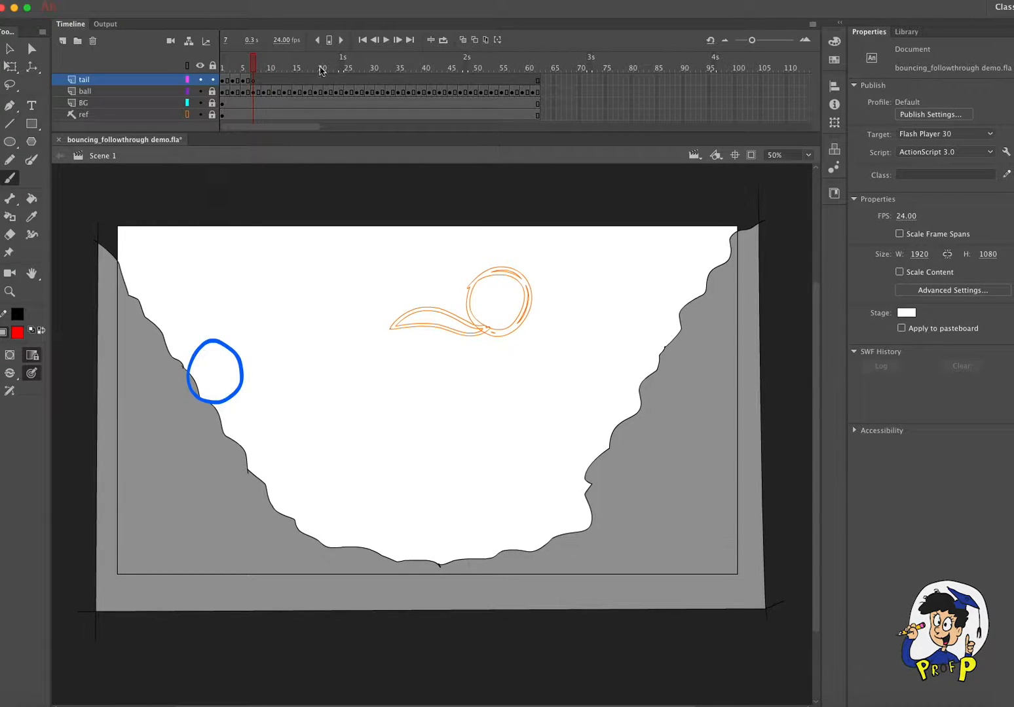
{"action": "left_click", "coordinate": [463, 40]}
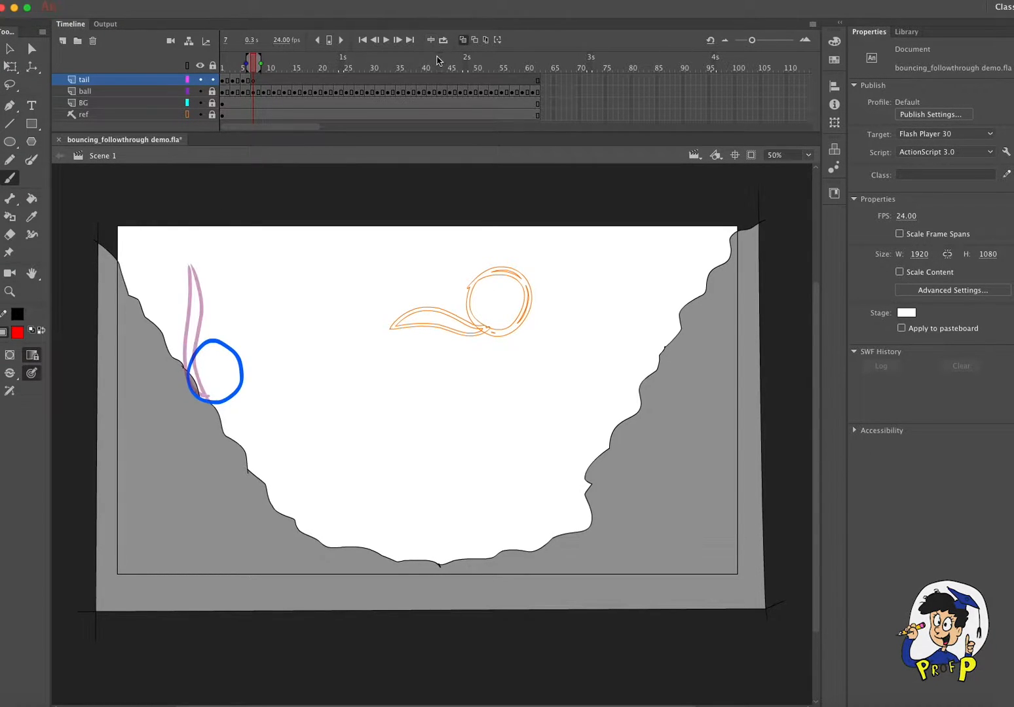
{"action": "left_click", "coordinate": [245, 79]}
{"action": "left_click", "coordinate": [252, 82]}
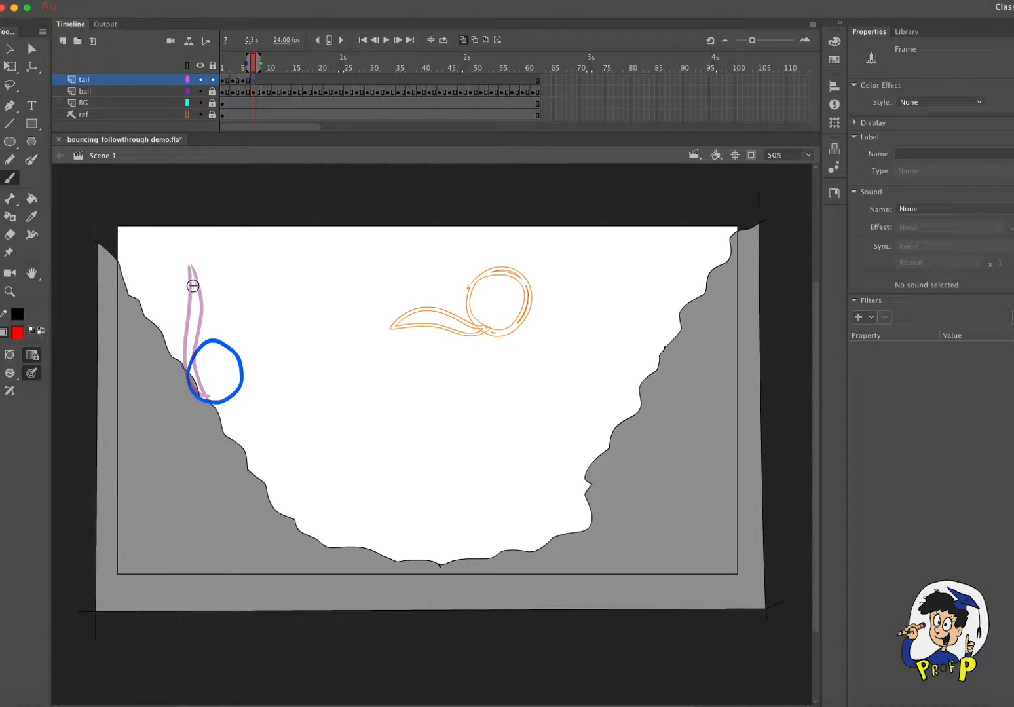
{"action": "left_click_drag", "start_coordinate": [174, 378], "coordinate": [201, 399]}
{"action": "mouse_move", "coordinate": [192, 279]}
{"action": "left_mouse_down"}
{"action": "mouse_move", "coordinate": [201, 298]}
{"action": "mouse_move", "coordinate": [190, 394]}
{"action": "left_mouse_up"}
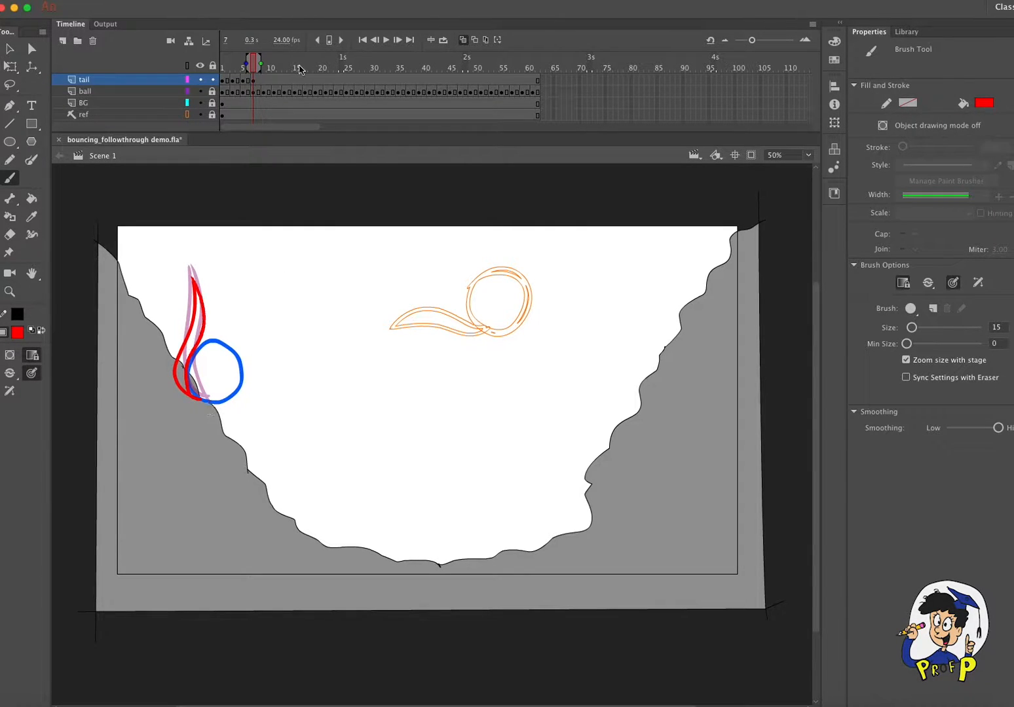
Step: Insert a blank keyframe at frame 9 of the tail layer and draw a red S-curved tail from the squashed ball's lower left edge
{"action": "left_click", "coordinate": [263, 80]}
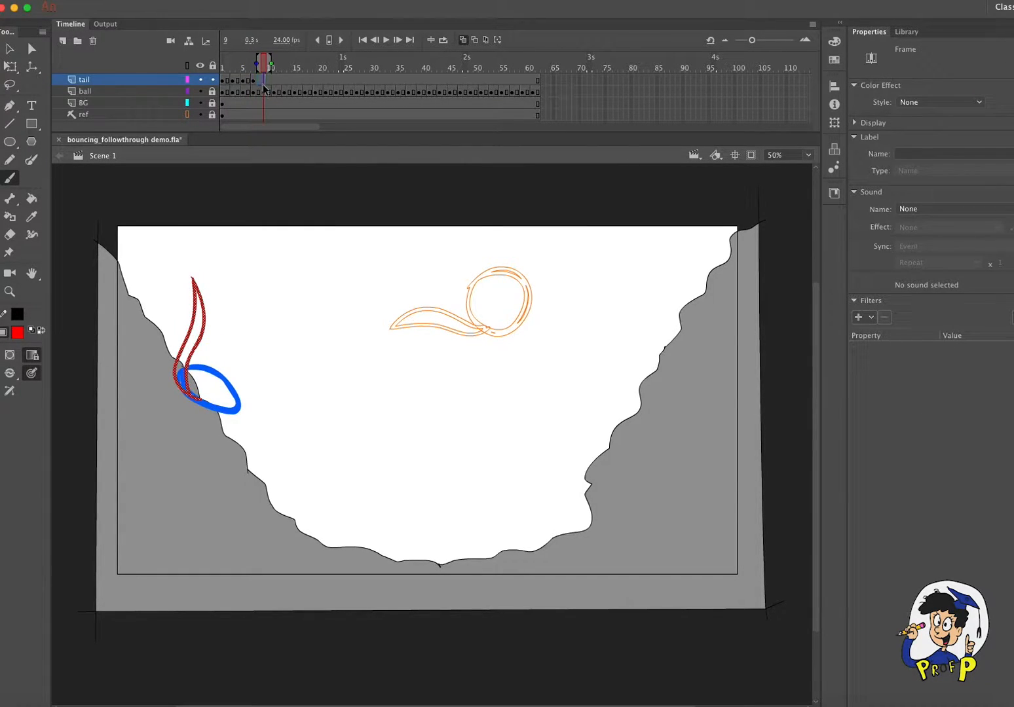
{"action": "left_click", "coordinate": [172, 0]}
{"action": "mouse_move", "coordinate": [210, 74]}
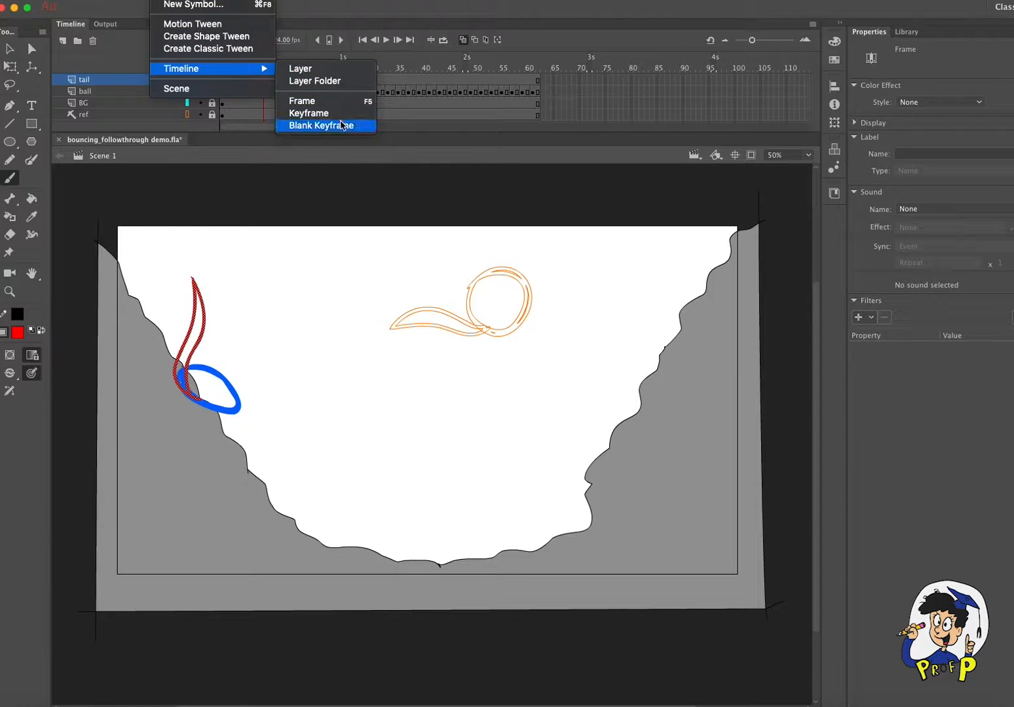
{"action": "left_click", "coordinate": [330, 125]}
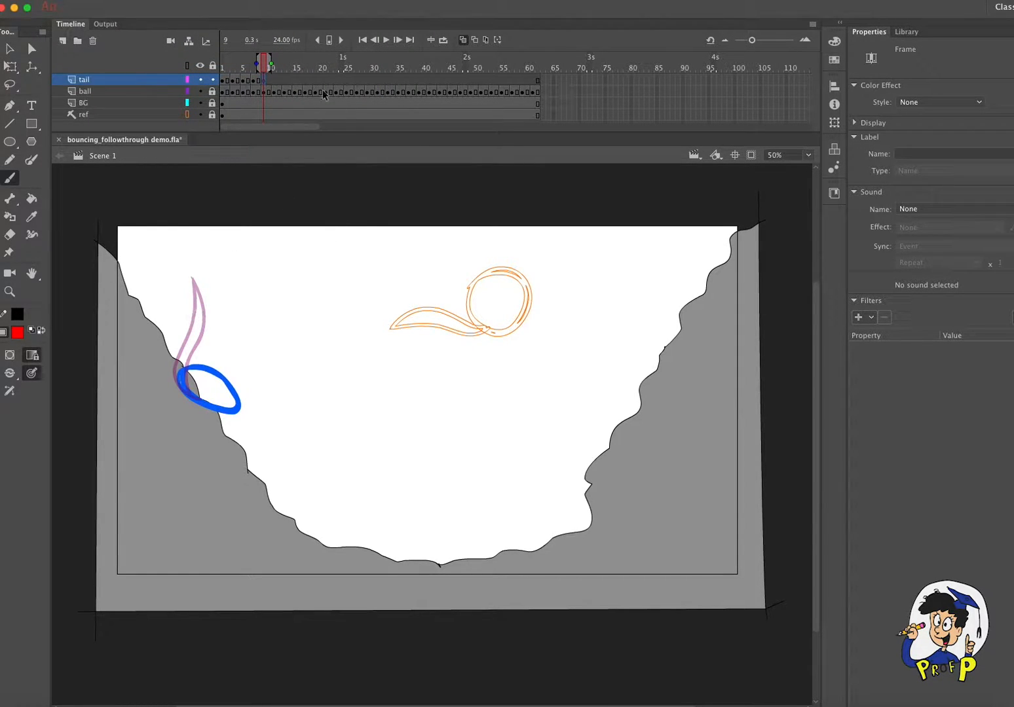
{"action": "double_click", "coordinate": [274, 83]}
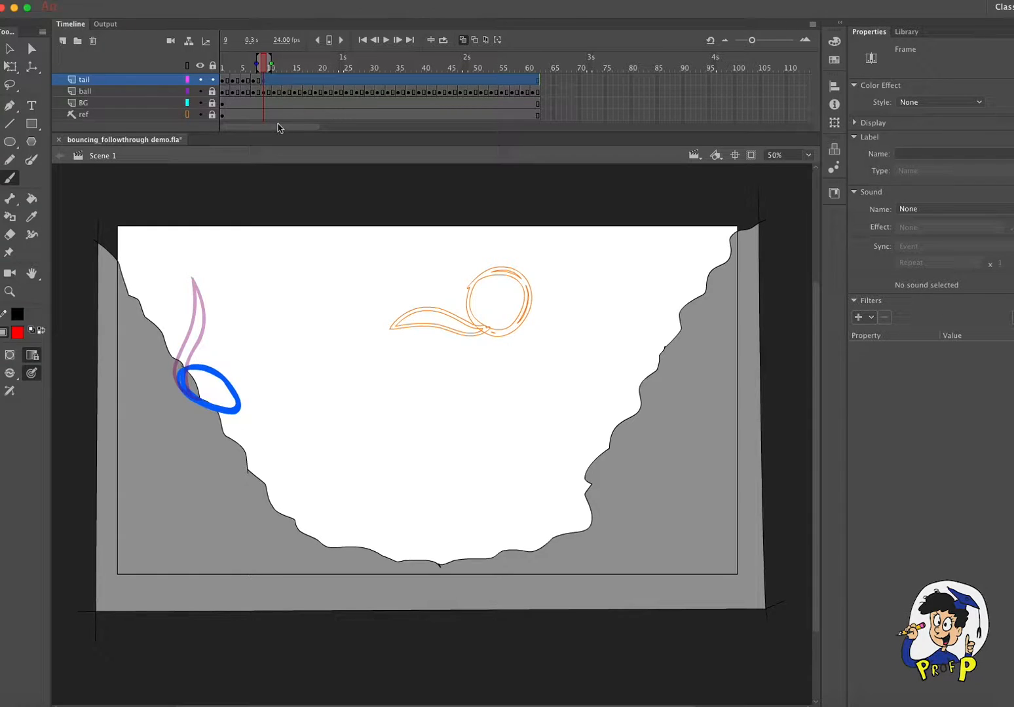
{"action": "left_click", "coordinate": [263, 82]}
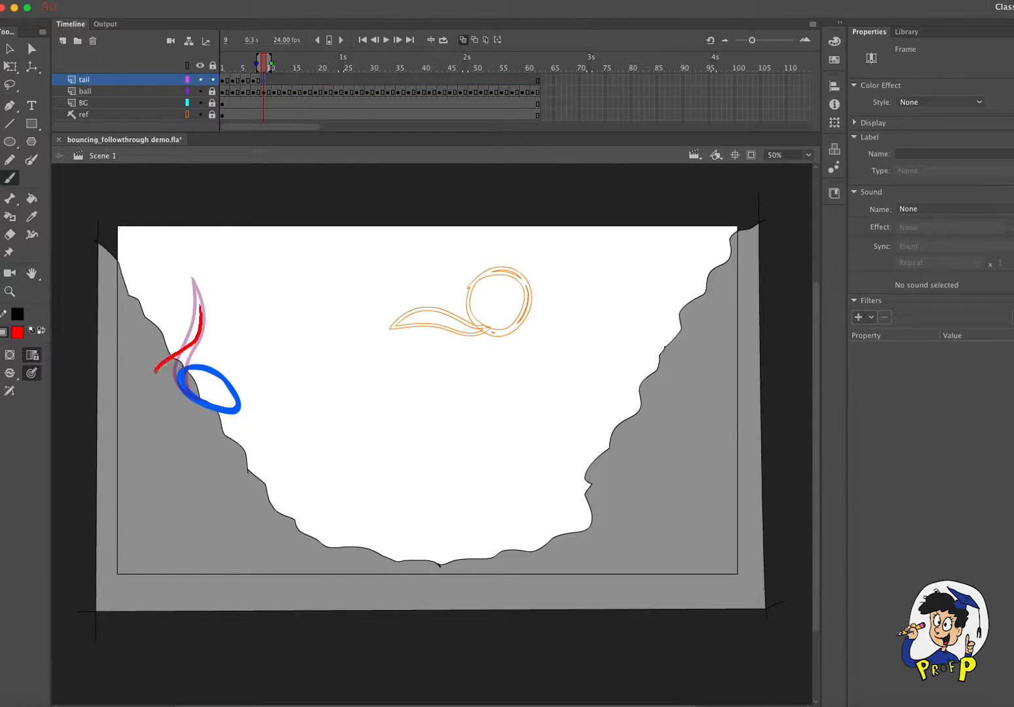
{"action": "left_click_drag", "start_coordinate": [178, 398], "coordinate": [197, 398]}
{"action": "mouse_move", "coordinate": [197, 301]}
{"action": "left_mouse_down"}
{"action": "mouse_move", "coordinate": [210, 336]}
{"action": "mouse_move", "coordinate": [175, 368]}
{"action": "mouse_move", "coordinate": [187, 396]}
{"action": "left_mouse_up"}
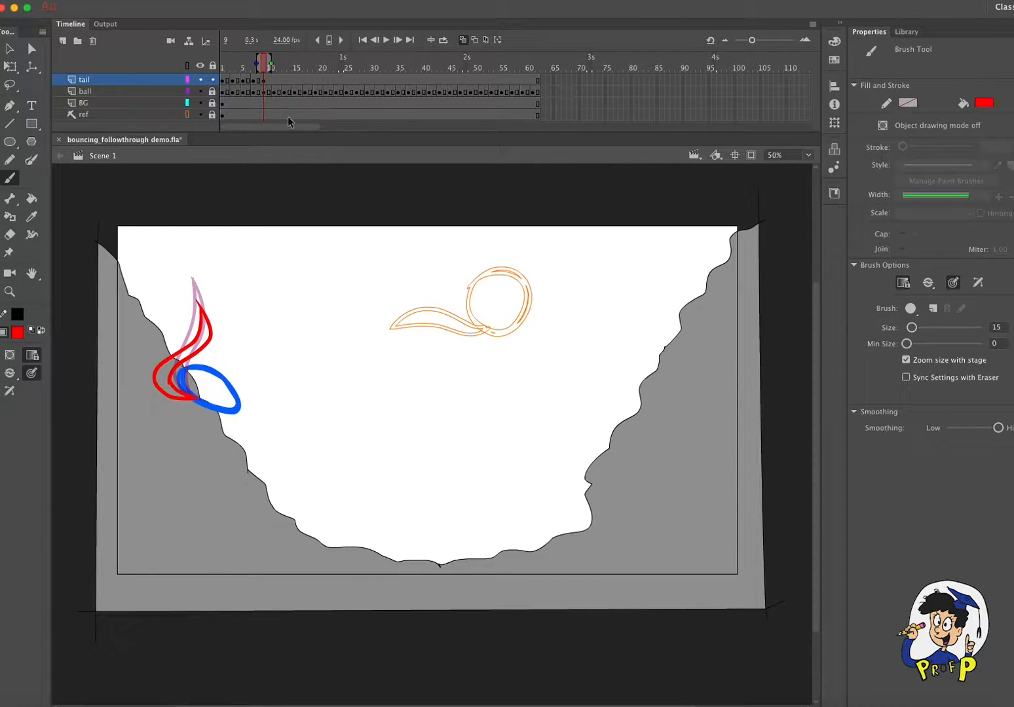
Step: Insert a blank keyframe at frame 11 of the tail layer and draw a red tail hooking from the ball's lower left and curling upward
{"action": "left_click", "coordinate": [277, 79]}
{"action": "left_click", "coordinate": [210, 8]}
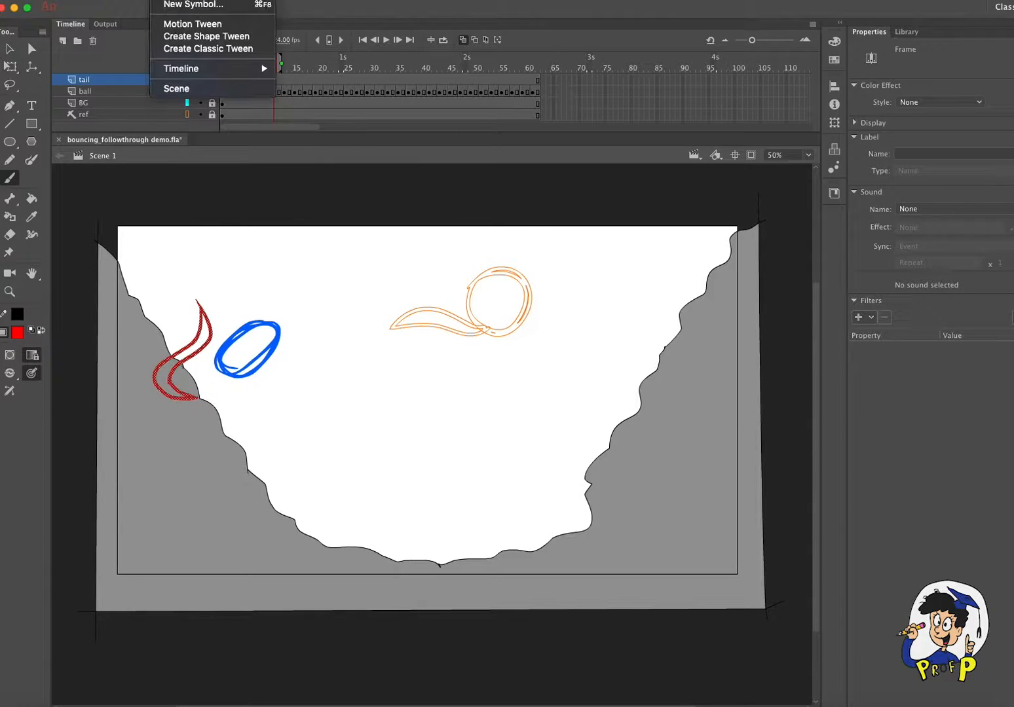
{"action": "mouse_move", "coordinate": [259, 69]}
{"action": "left_click", "coordinate": [340, 124]}
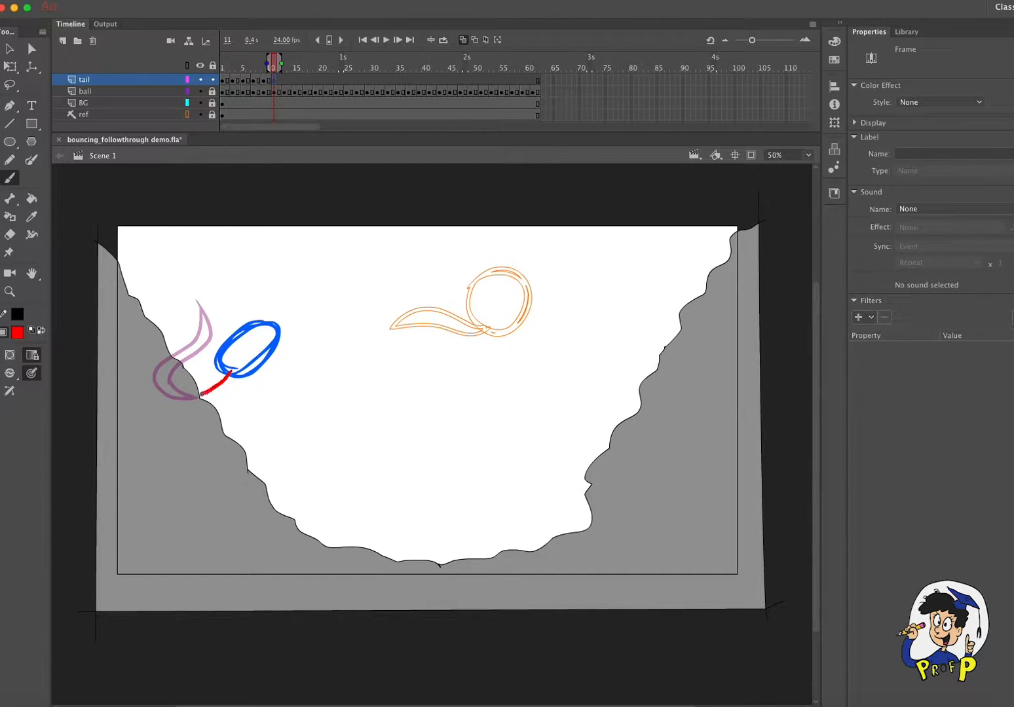
{"action": "mouse_move", "coordinate": [187, 388]}
{"action": "left_mouse_down"}
{"action": "mouse_move", "coordinate": [227, 373]}
{"action": "mouse_move", "coordinate": [188, 348]}
{"action": "left_mouse_up"}
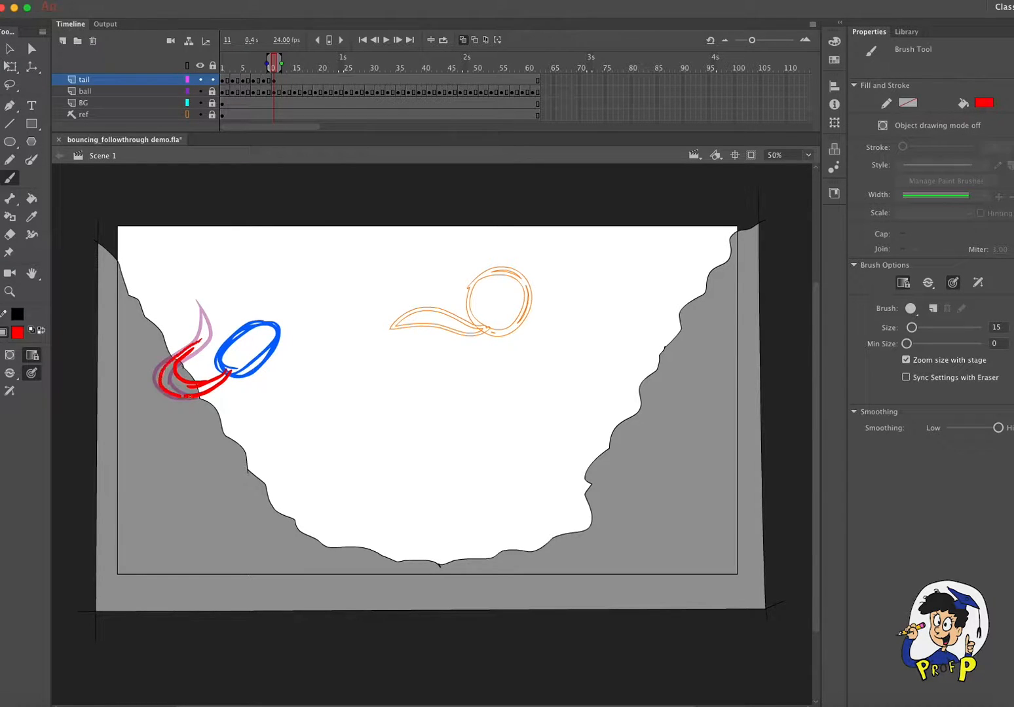
Step: Insert a blank keyframe at frame 13 of the tail layer and draw a nearly straight red tail trailing down-left from the ball
{"action": "left_click", "coordinate": [461, 40]}
{"action": "left_click_drag", "start_coordinate": [274, 71], "coordinate": [285, 75]}
{"action": "left_click", "coordinate": [286, 80]}
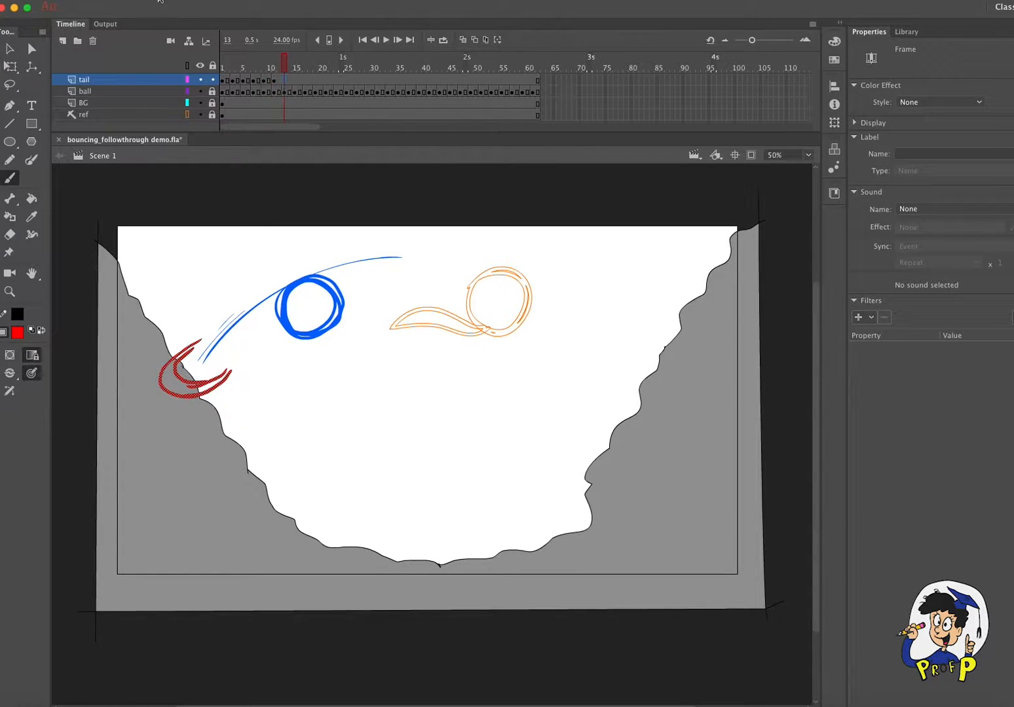
{"action": "left_click", "coordinate": [167, 0]}
{"action": "mouse_move", "coordinate": [195, 68]}
{"action": "left_click", "coordinate": [340, 126]}
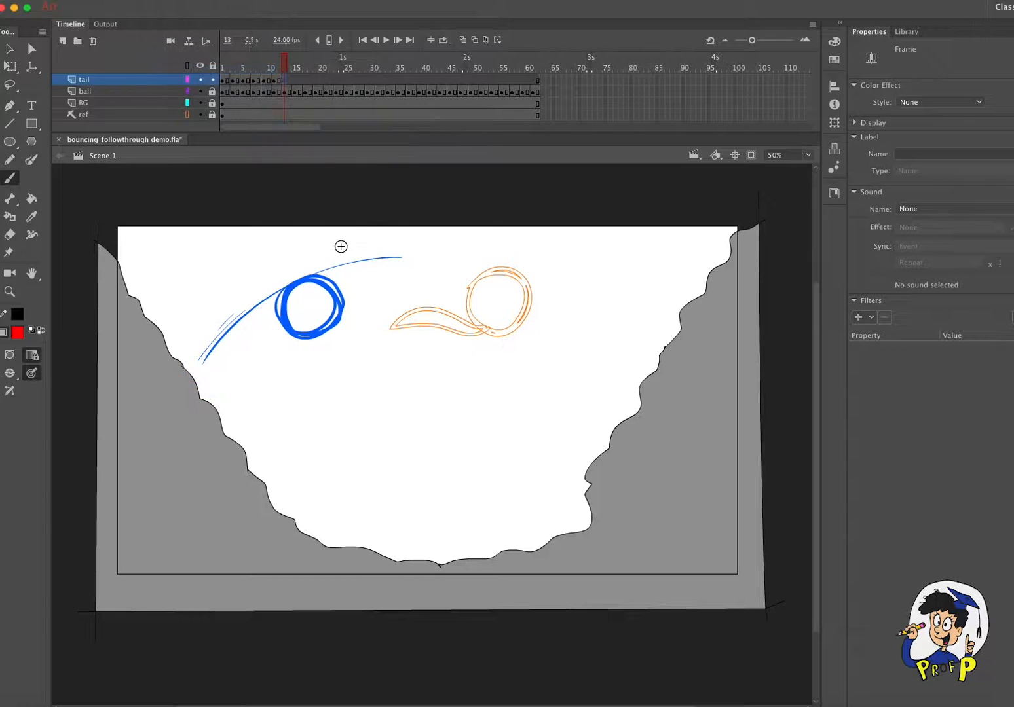
{"action": "left_click", "coordinate": [462, 40]}
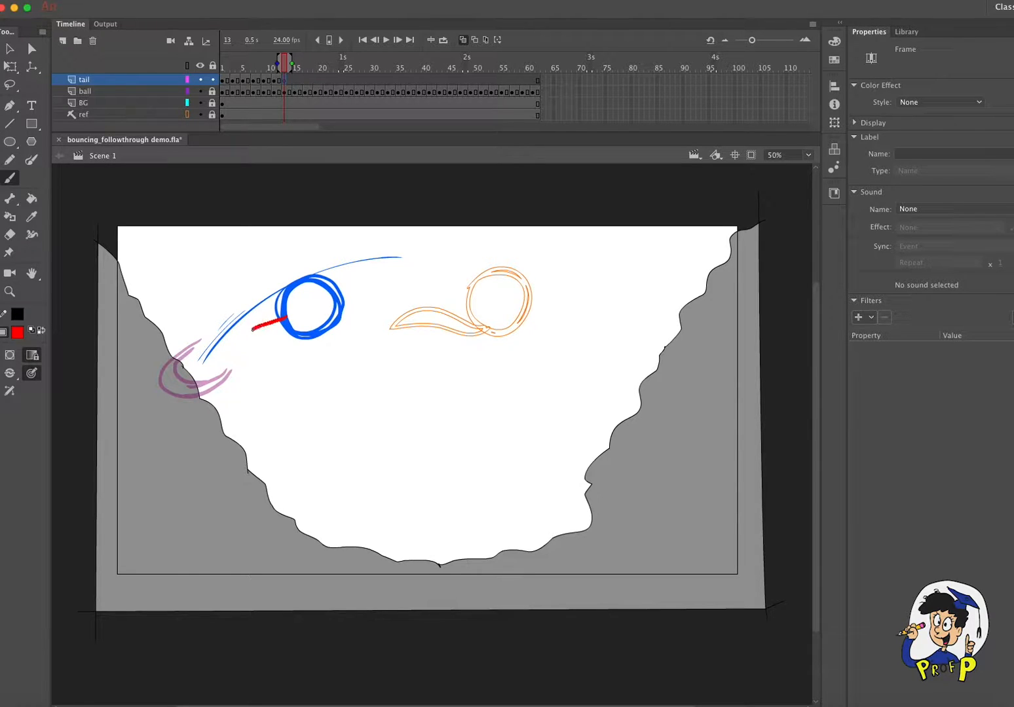
{"action": "key", "text": "cmd+z"}
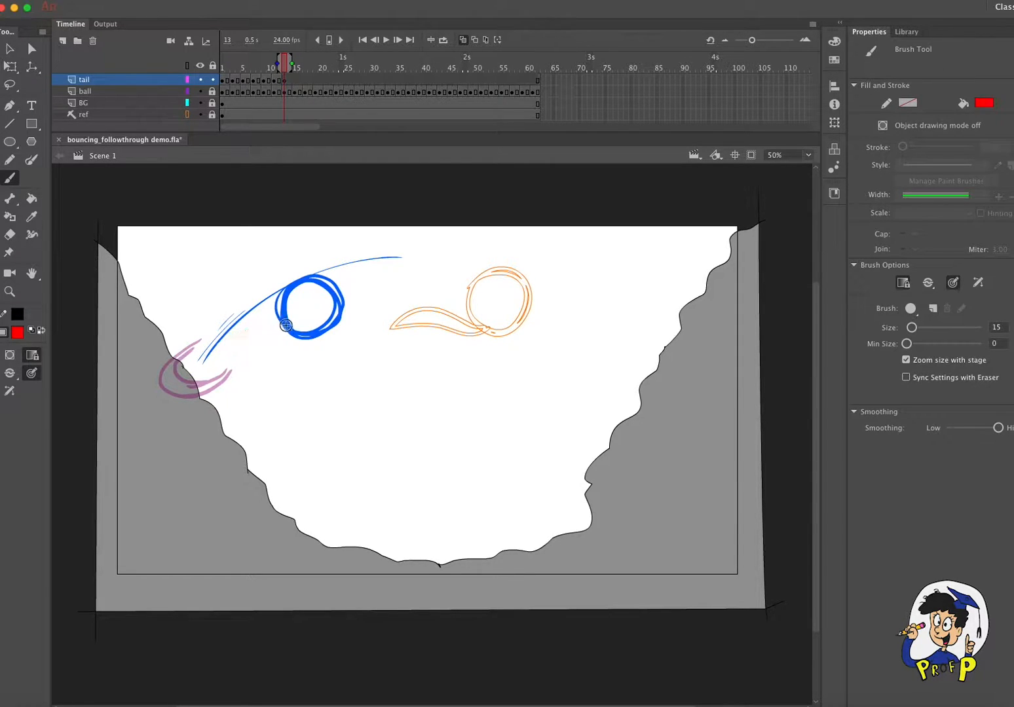
{"action": "mouse_move", "coordinate": [222, 365]}
{"action": "left_mouse_down"}
{"action": "mouse_move", "coordinate": [197, 382]}
{"action": "mouse_move", "coordinate": [286, 317]}
{"action": "mouse_move", "coordinate": [251, 357]}
{"action": "mouse_move", "coordinate": [196, 384]}
{"action": "left_mouse_up"}
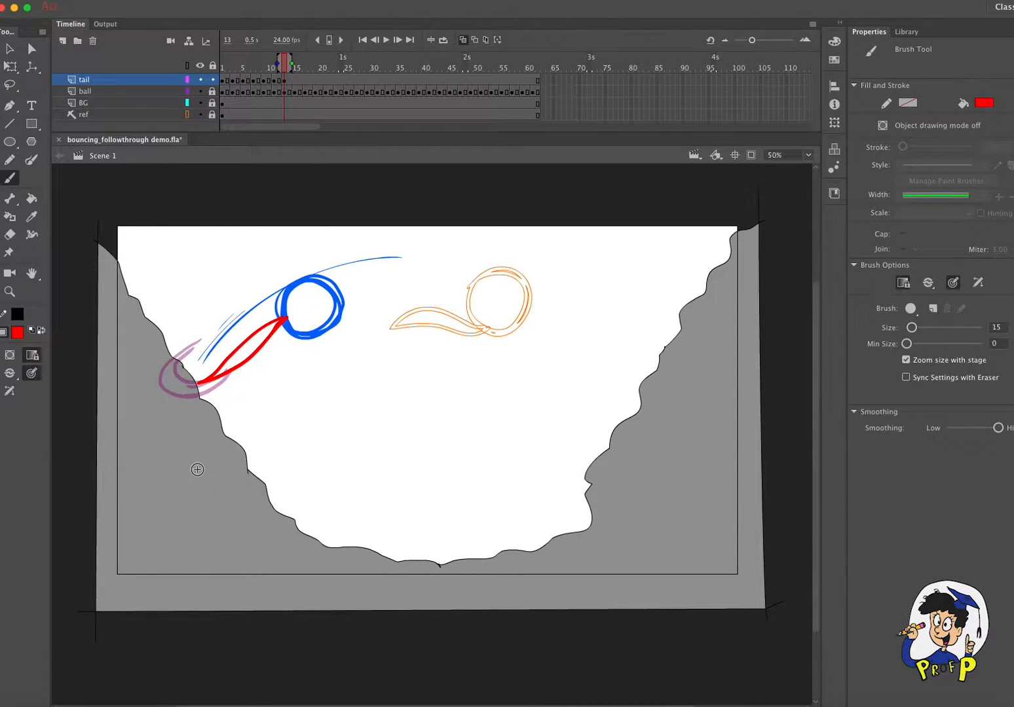
Step: Insert a blank keyframe at frame 15 of the tail layer and draw a slim red tail from the ball's left edge toward the previous tail
{"action": "left_click", "coordinate": [463, 39]}
{"action": "mouse_move", "coordinate": [285, 67]}
{"action": "left_mouse_down"}
{"action": "mouse_move", "coordinate": [244, 66]}
{"action": "mouse_move", "coordinate": [292, 65]}
{"action": "mouse_move", "coordinate": [285, 76]}
{"action": "left_mouse_up"}
{"action": "left_click", "coordinate": [295, 83]}
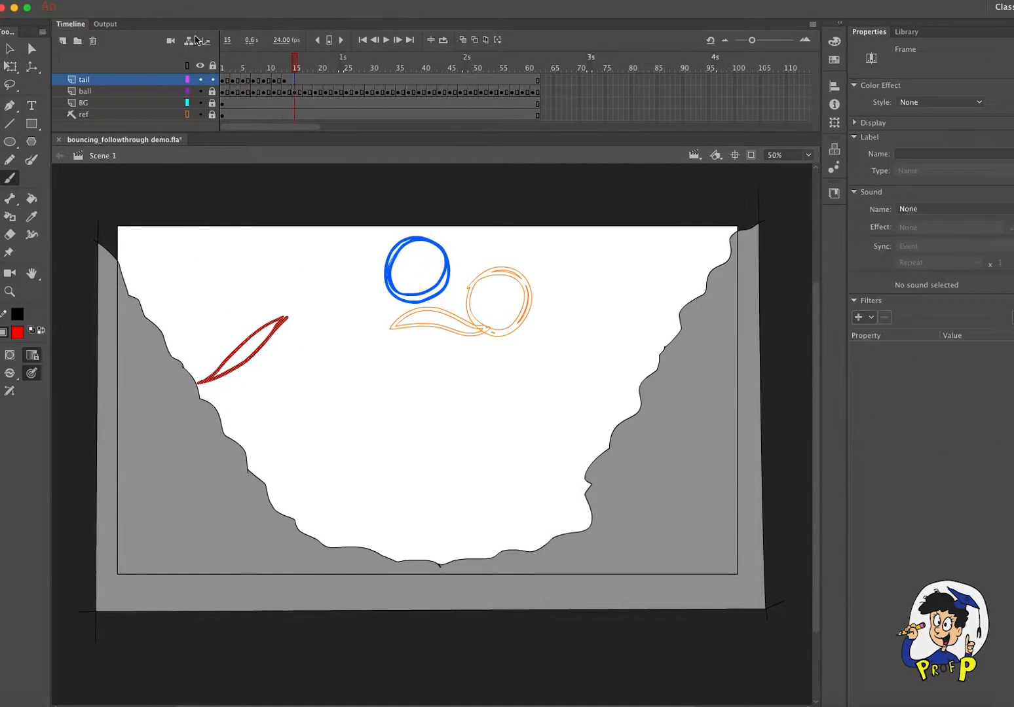
{"action": "left_click", "coordinate": [164, 0]}
{"action": "mouse_move", "coordinate": [190, 68]}
{"action": "left_click", "coordinate": [321, 125]}
{"action": "left_click", "coordinate": [463, 40]}
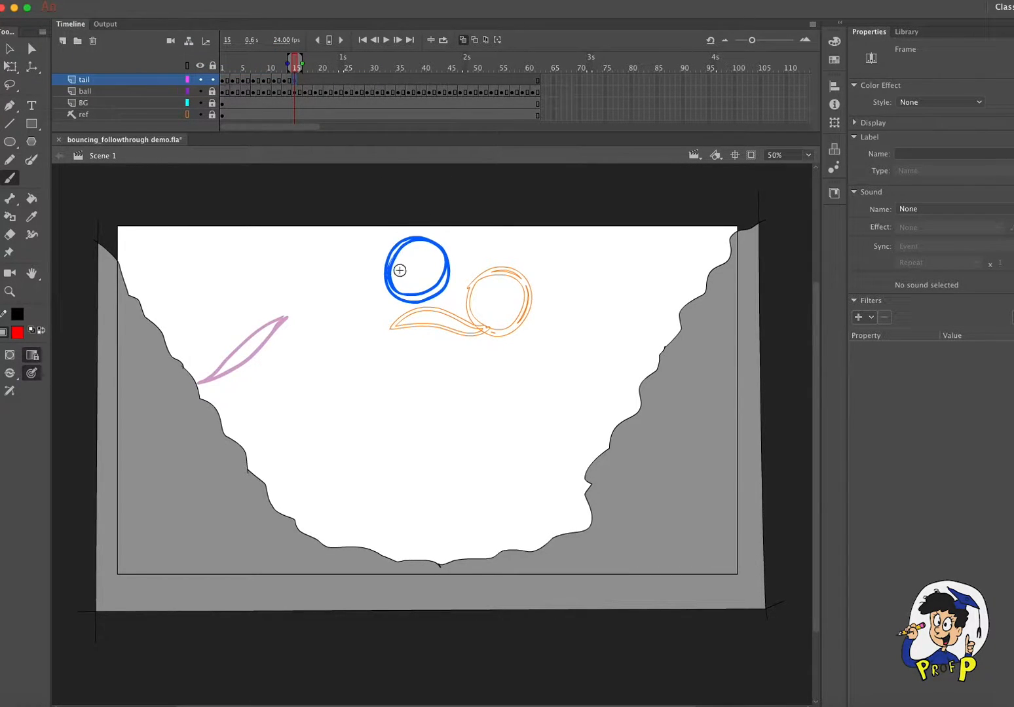
{"action": "mouse_move", "coordinate": [290, 309]}
{"action": "left_mouse_down"}
{"action": "mouse_move", "coordinate": [376, 282]}
{"action": "mouse_move", "coordinate": [269, 325]}
{"action": "left_mouse_up"}
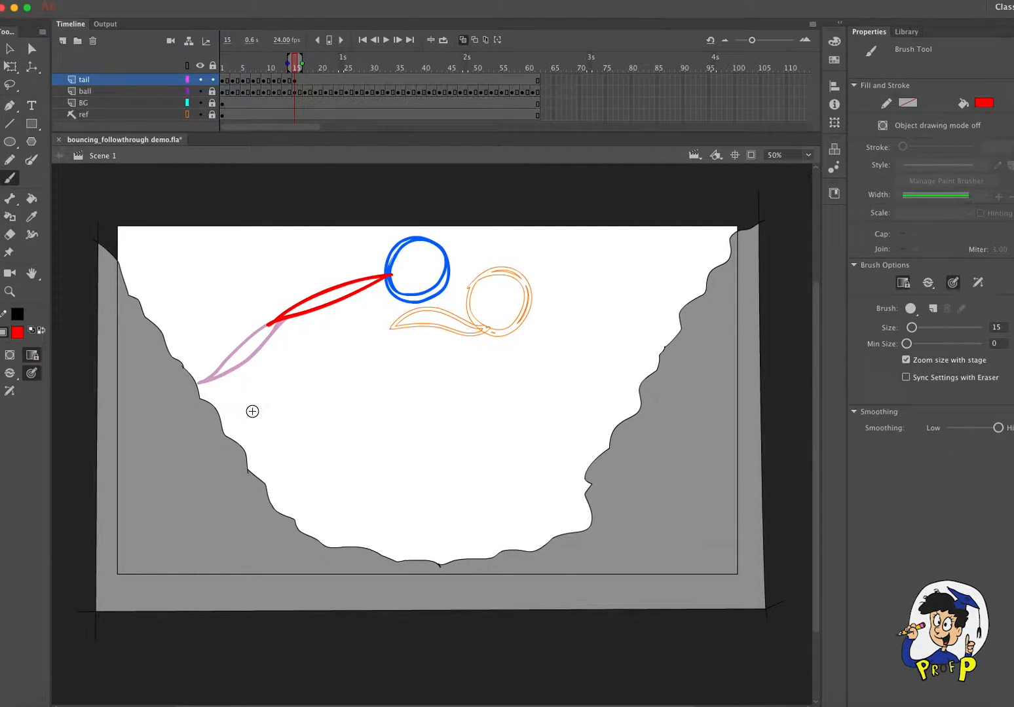
Step: Insert a blank keyframe at frame 17 of the tail layer and draw a gently arched red tail trailing left from the ball
{"action": "left_click", "coordinate": [463, 40]}
{"action": "left_click", "coordinate": [305, 80]}
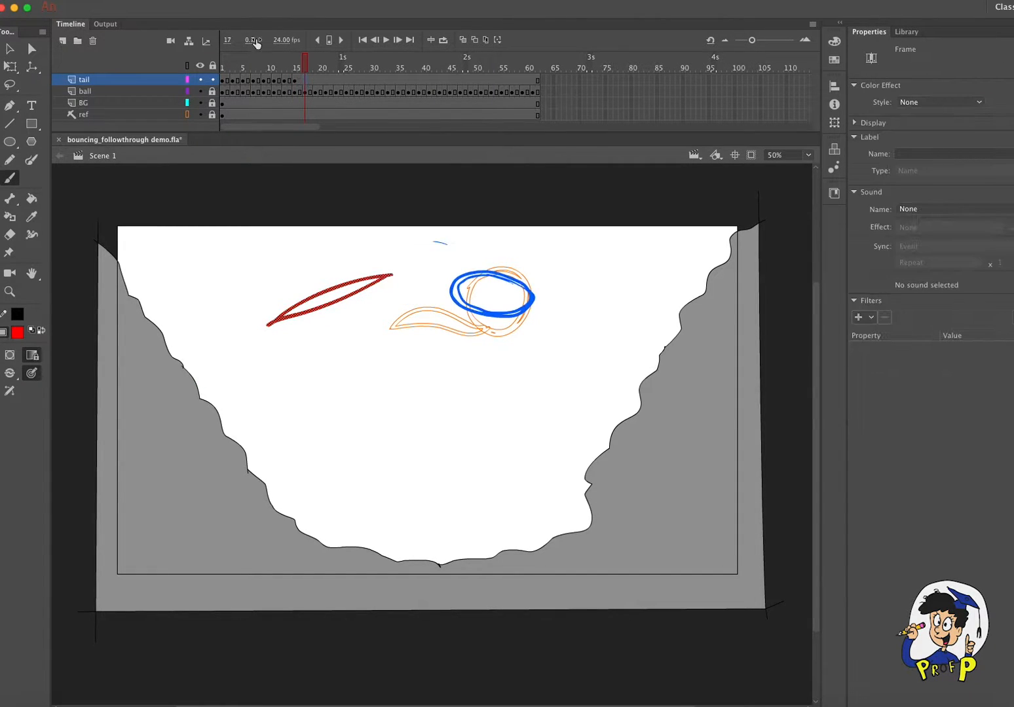
{"action": "left_click", "coordinate": [195, 0]}
{"action": "mouse_move", "coordinate": [207, 68]}
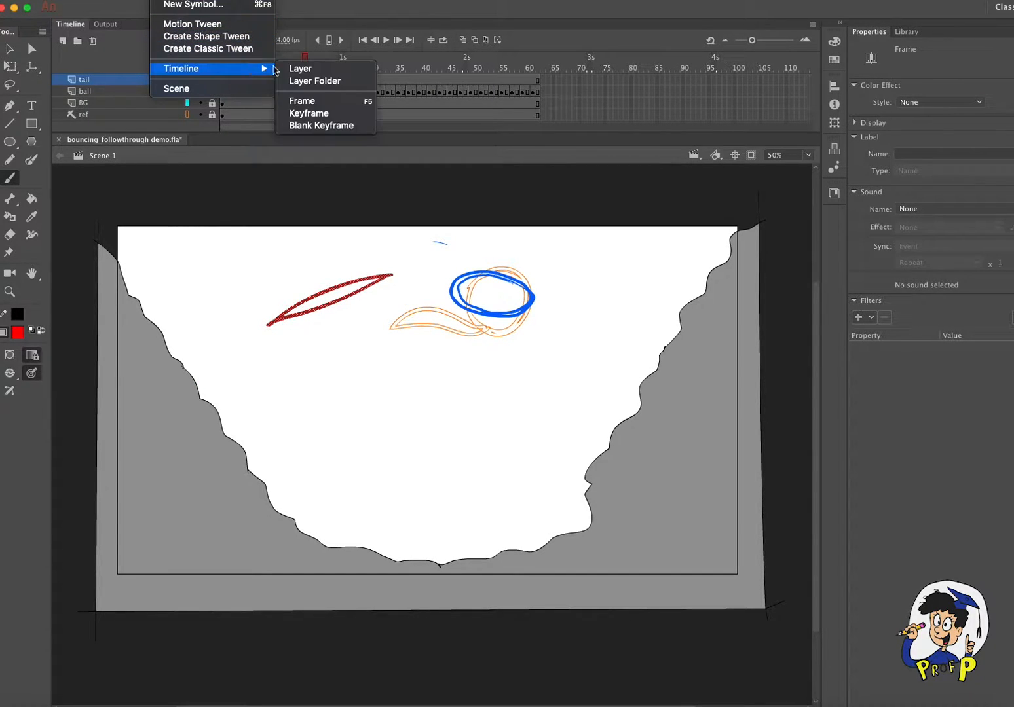
{"action": "left_click", "coordinate": [340, 126]}
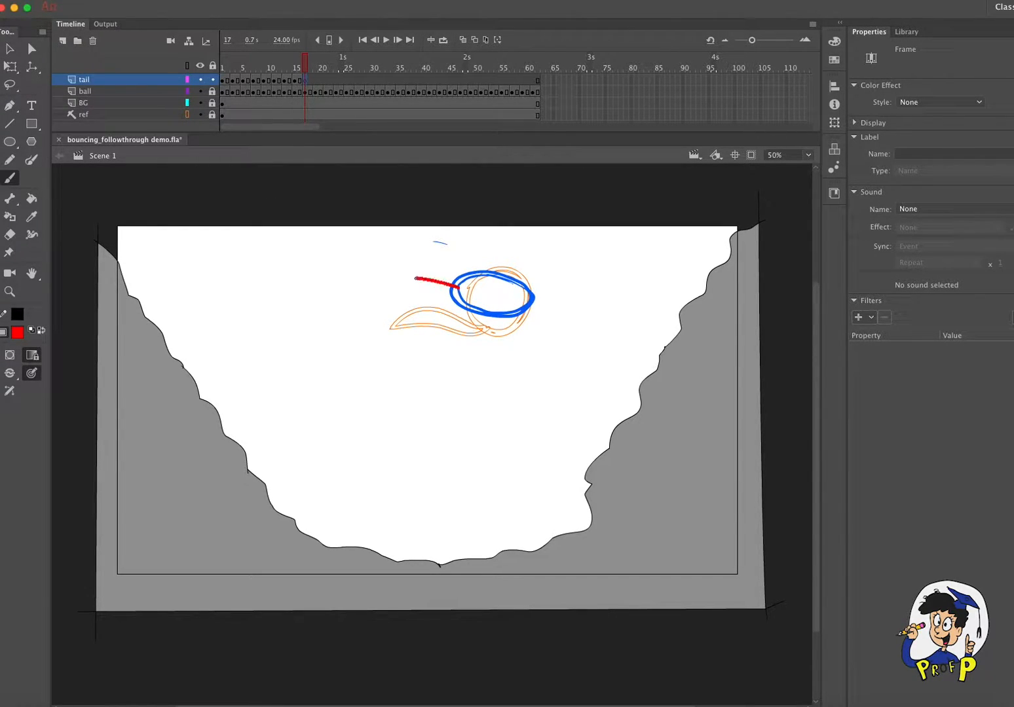
{"action": "mouse_move", "coordinate": [355, 290]}
{"action": "left_mouse_down"}
{"action": "mouse_move", "coordinate": [450, 291]}
{"action": "mouse_move", "coordinate": [337, 298]}
{"action": "left_mouse_up"}
{"action": "left_click", "coordinate": [463, 40]}
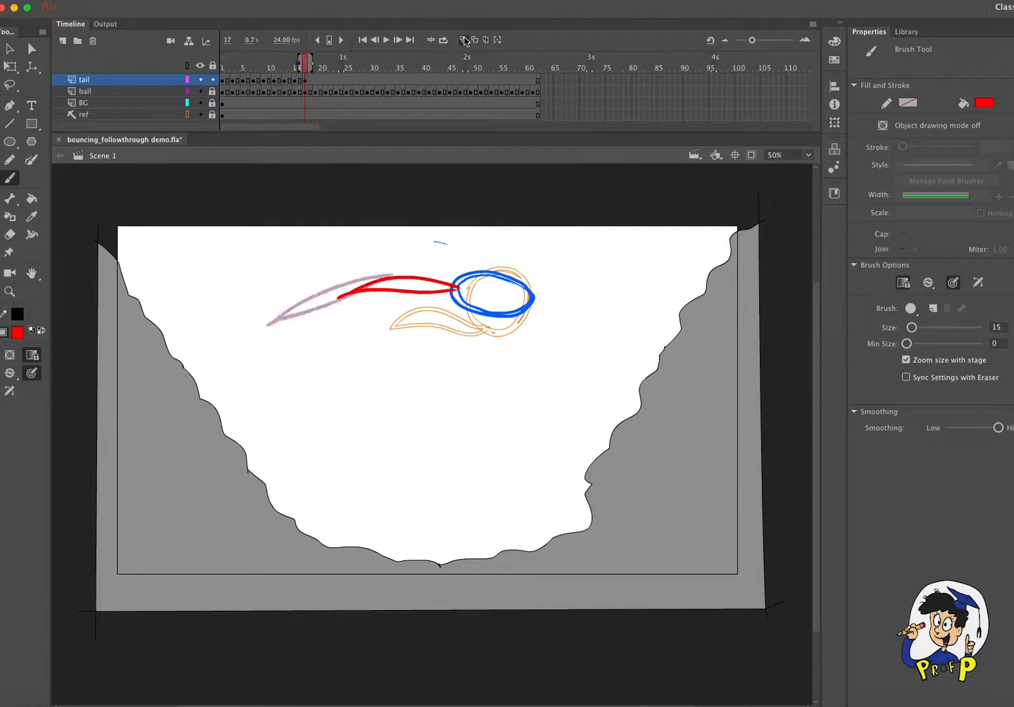
Step: Insert a blank keyframe at frame 19 of the tail layer
{"action": "left_click", "coordinate": [463, 40]}
{"action": "left_click_drag", "start_coordinate": [275, 70], "coordinate": [319, 97]}
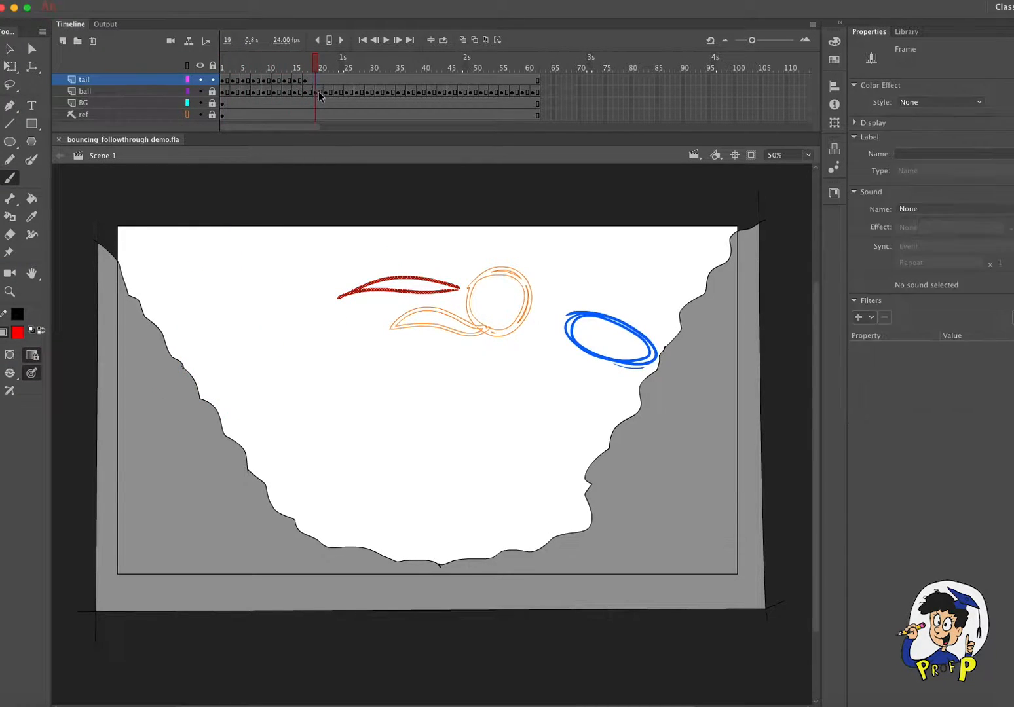
{"action": "left_click", "coordinate": [203, 1]}
{"action": "mouse_move", "coordinate": [212, 73]}
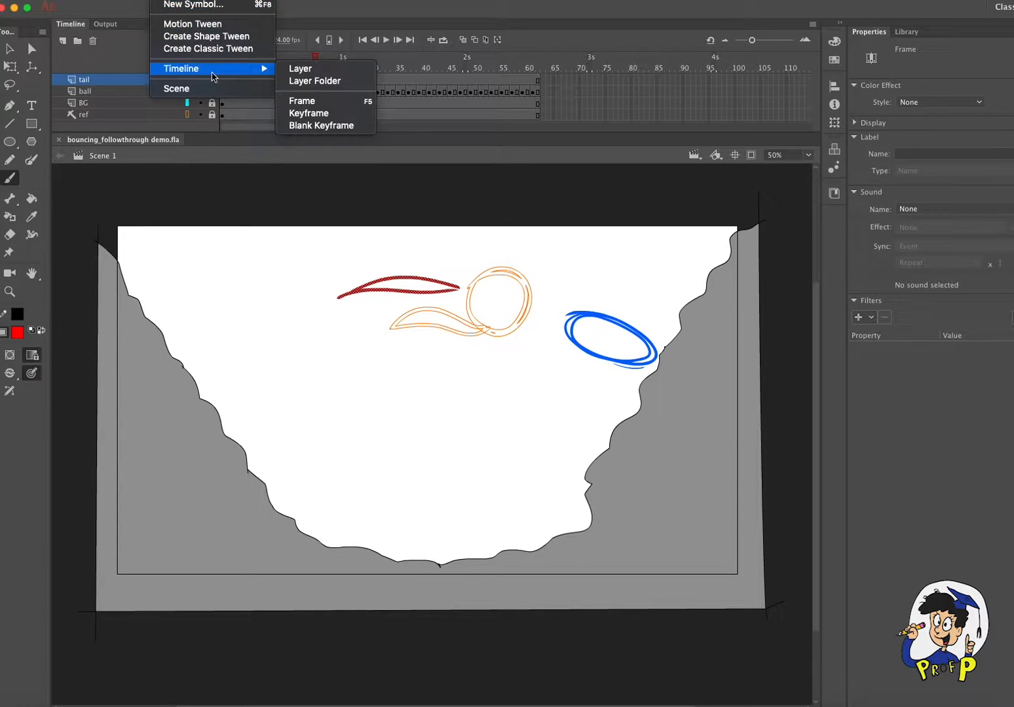
{"action": "left_click", "coordinate": [321, 126]}
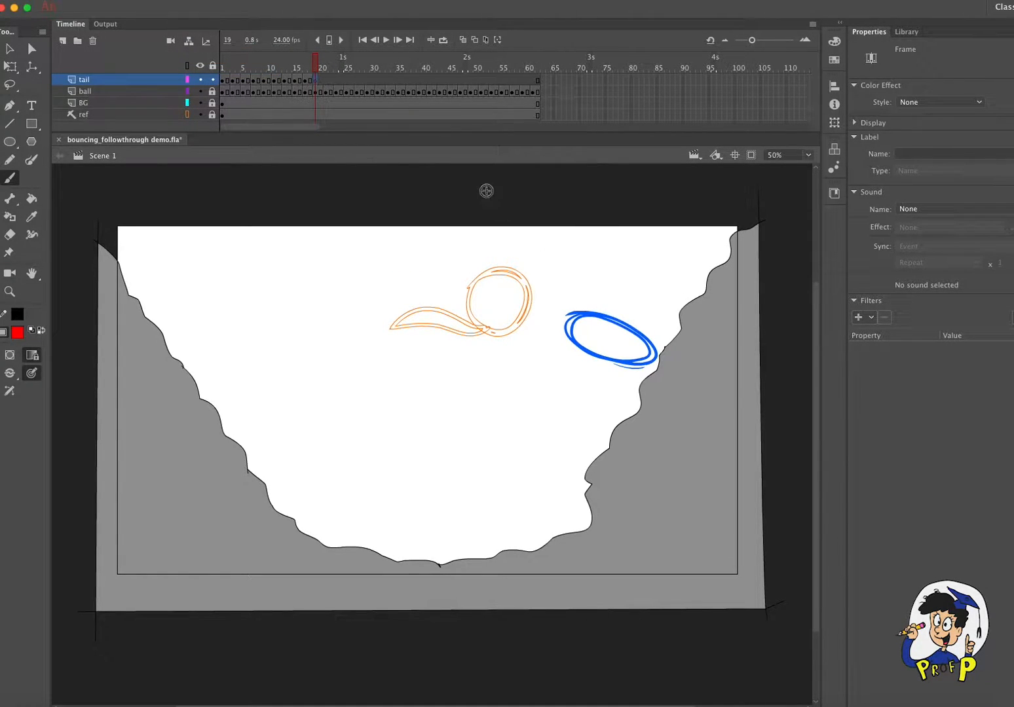
Step: Draw the red tail at frame 19, trailing up-left from the ball with onion skinning on, and refine it into a longer pointed tip
{"action": "left_click_drag", "start_coordinate": [459, 287], "coordinate": [337, 298]}
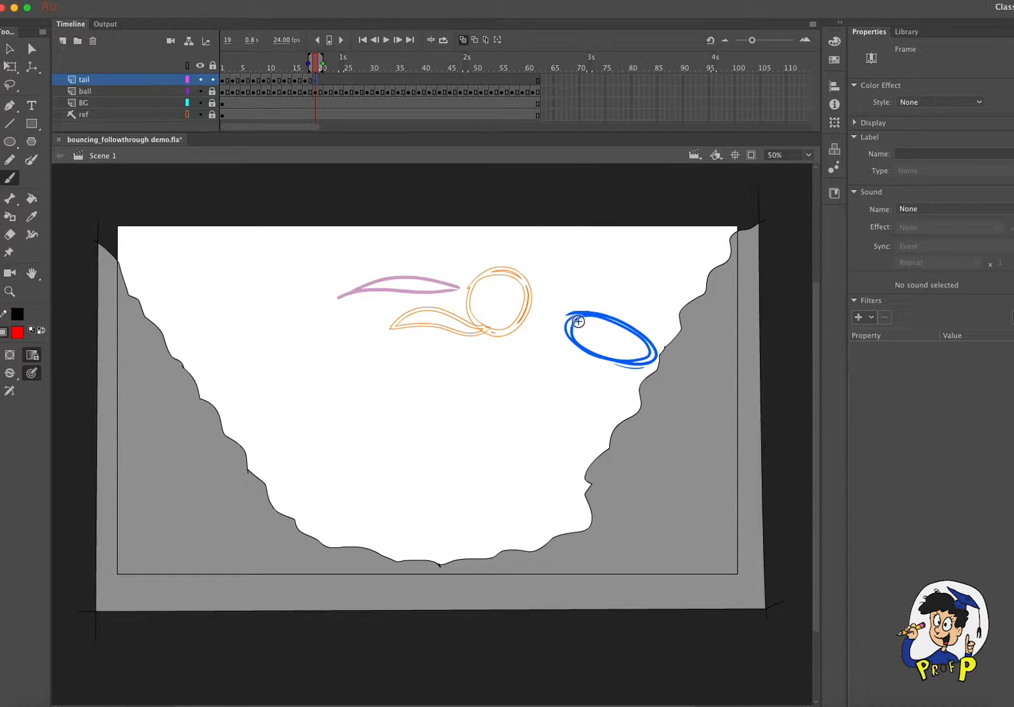
{"action": "left_click_drag", "start_coordinate": [543, 303], "coordinate": [431, 287]}
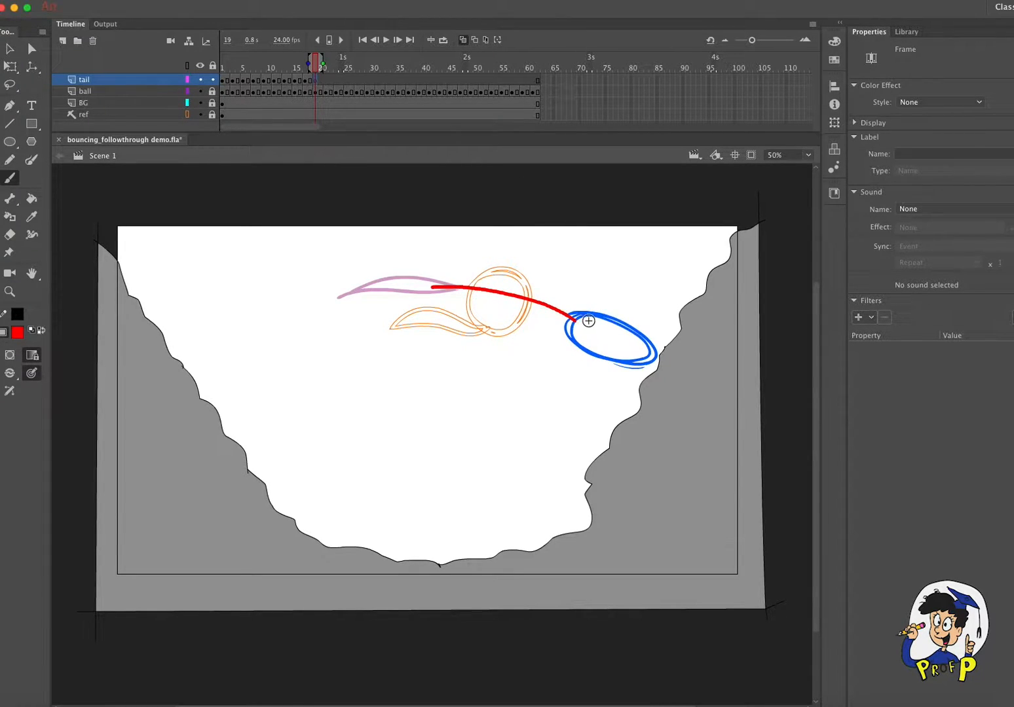
{"action": "left_click_drag", "start_coordinate": [562, 321], "coordinate": [457, 287]}
{"action": "key", "text": "e"}
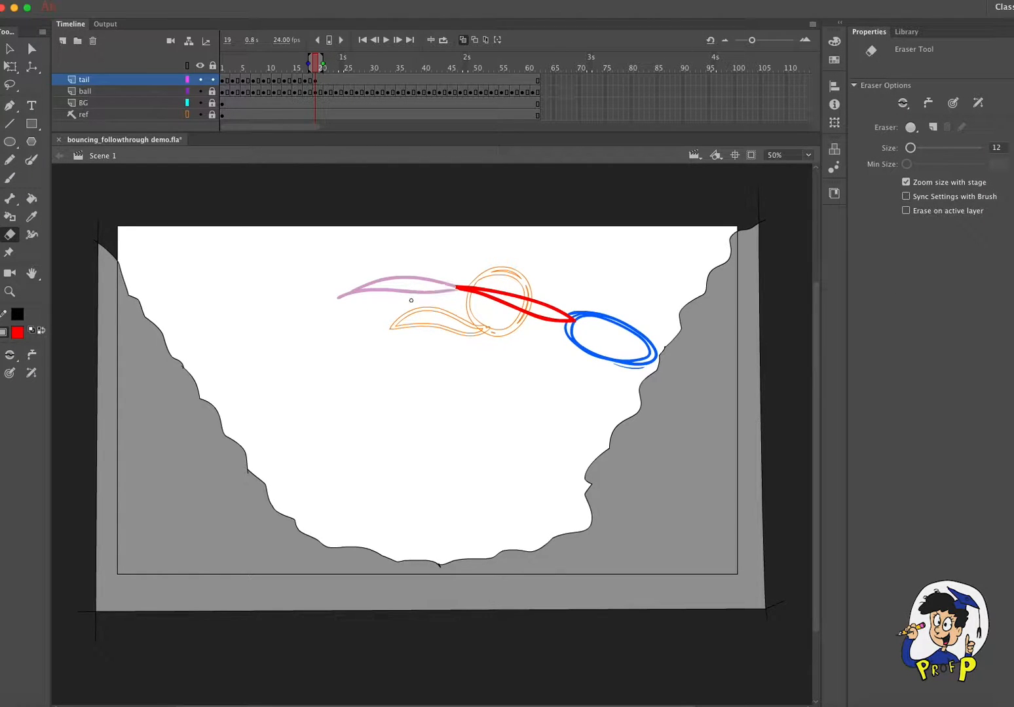
{"action": "key", "text": "b"}
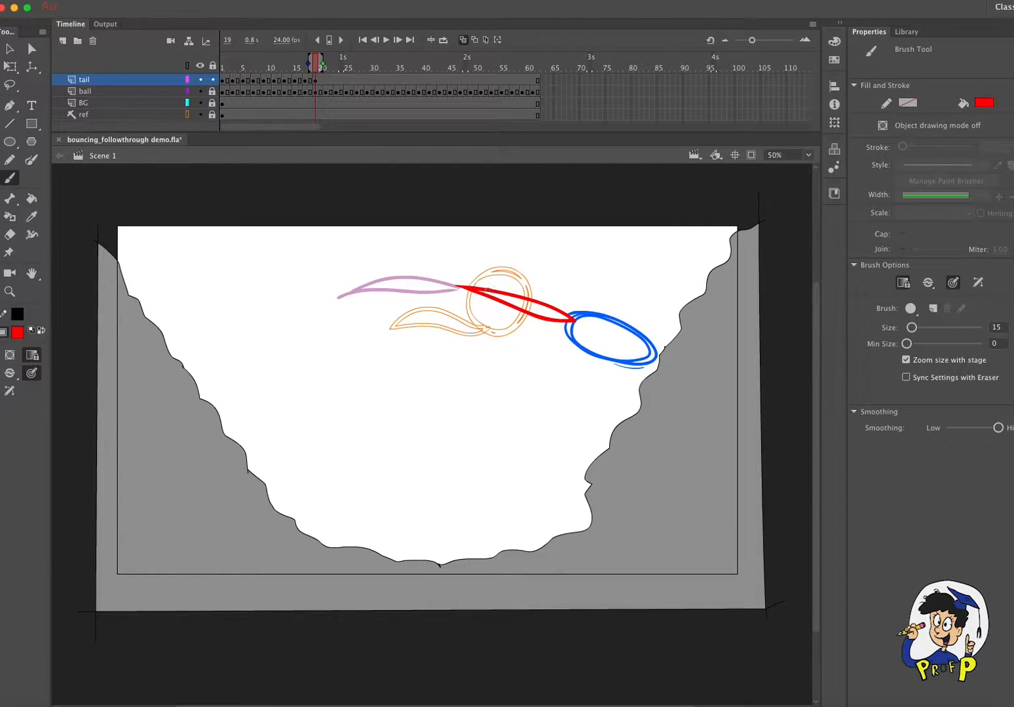
{"action": "left_click_drag", "start_coordinate": [450, 286], "coordinate": [484, 295]}
Step: Turn off onion skinning and insert a blank keyframe at frame 21 of the tail layer
{"action": "left_click", "coordinate": [465, 39]}
{"action": "mouse_move", "coordinate": [308, 66]}
{"action": "left_mouse_down"}
{"action": "mouse_move", "coordinate": [265, 66]}
{"action": "mouse_move", "coordinate": [317, 76]}
{"action": "left_mouse_up"}
{"action": "left_click", "coordinate": [325, 80]}
{"action": "left_click", "coordinate": [321, 81]}
{"action": "left_click", "coordinate": [326, 81]}
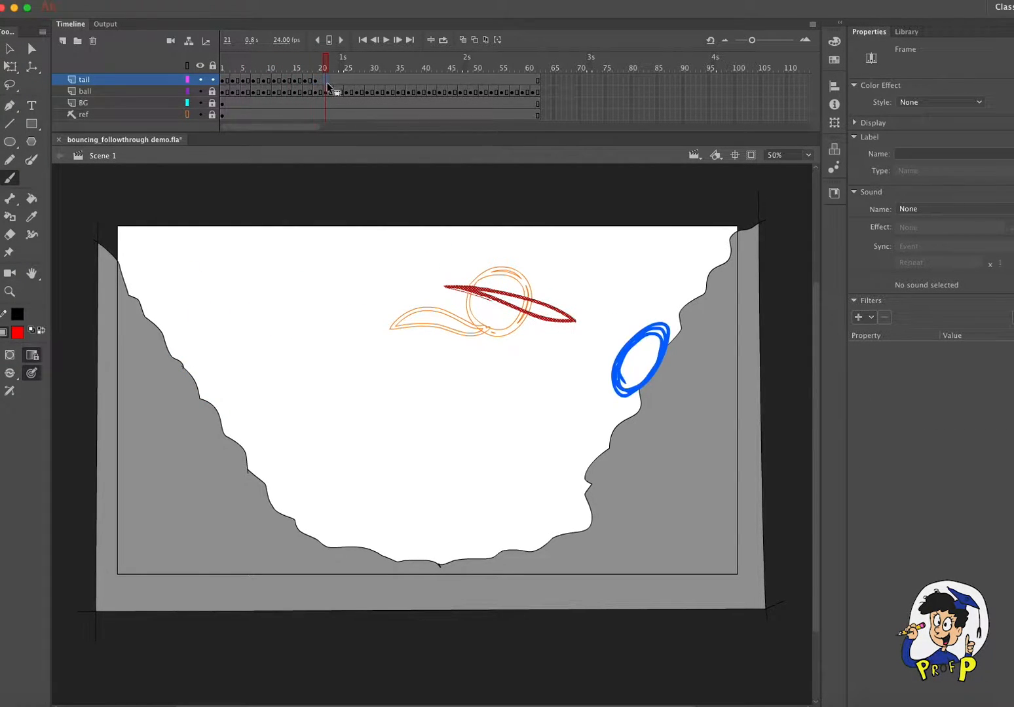
{"action": "left_click", "coordinate": [171, 0]}
{"action": "mouse_move", "coordinate": [197, 68]}
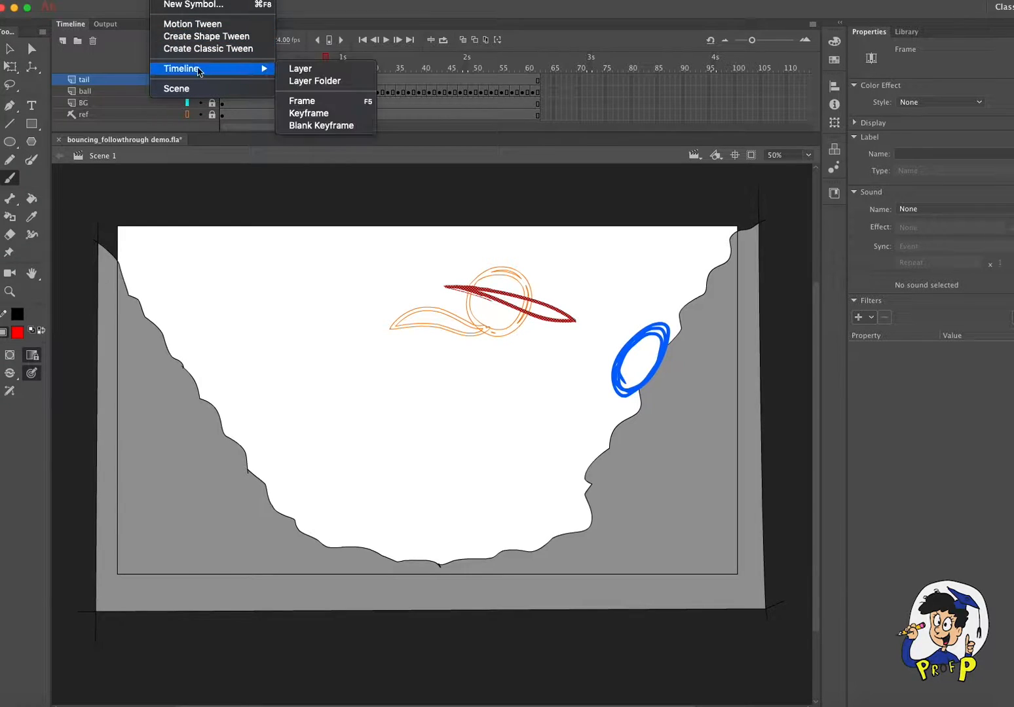
{"action": "left_click", "coordinate": [316, 126]}
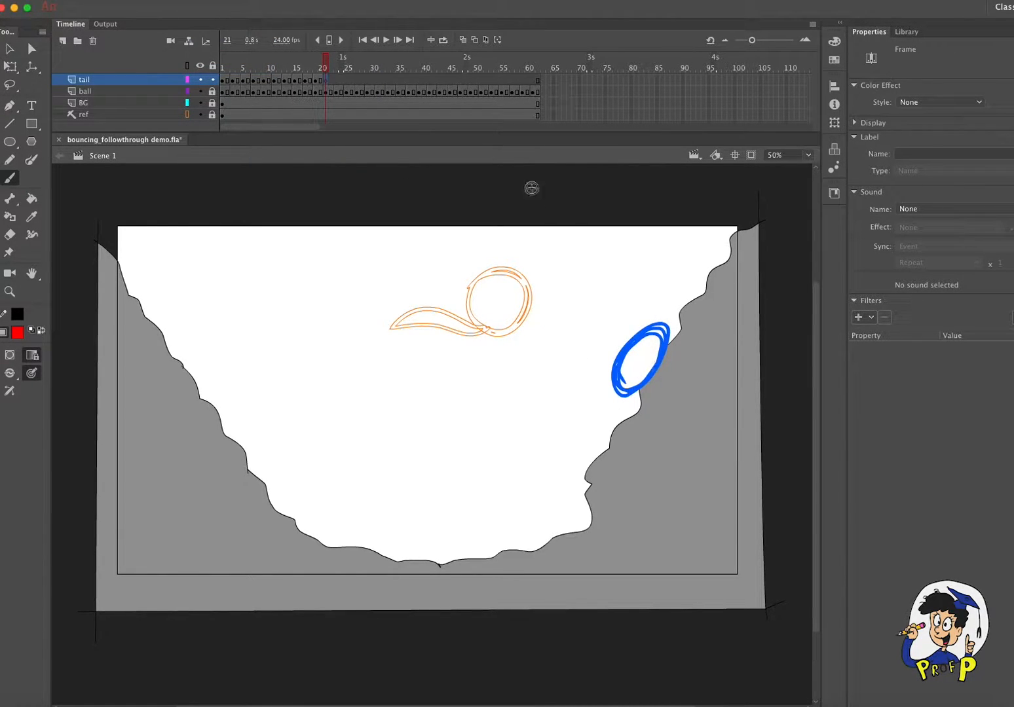
Step: With onion skinning on, draw an S-curved red tail at frame 21, dipping from the ball's lower left and rising to an up-left tip
{"action": "left_click", "coordinate": [461, 40]}
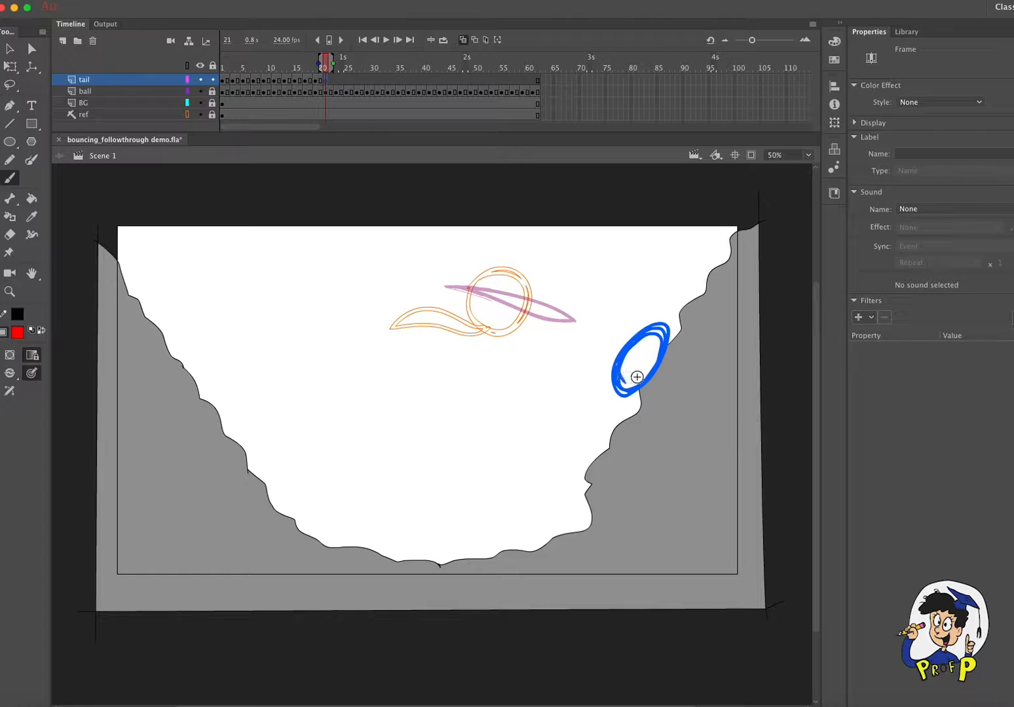
{"action": "left_click", "coordinate": [314, 81]}
{"action": "left_click", "coordinate": [325, 81]}
{"action": "key", "text": "super+z"}
{"action": "left_click", "coordinate": [337, 81]}
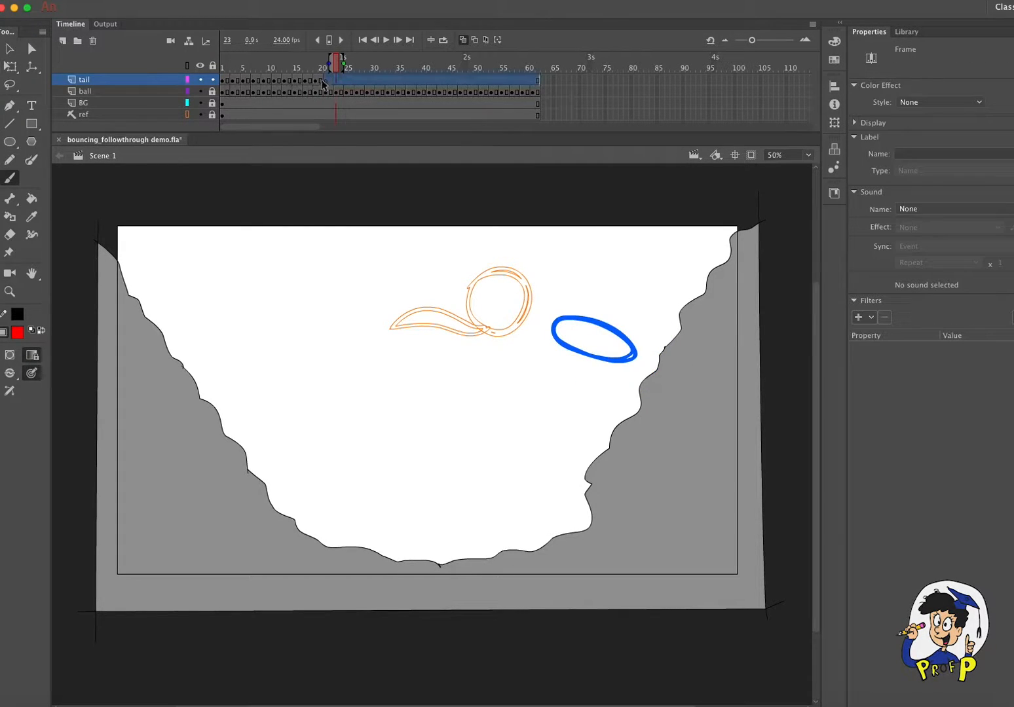
{"action": "left_click", "coordinate": [326, 81]}
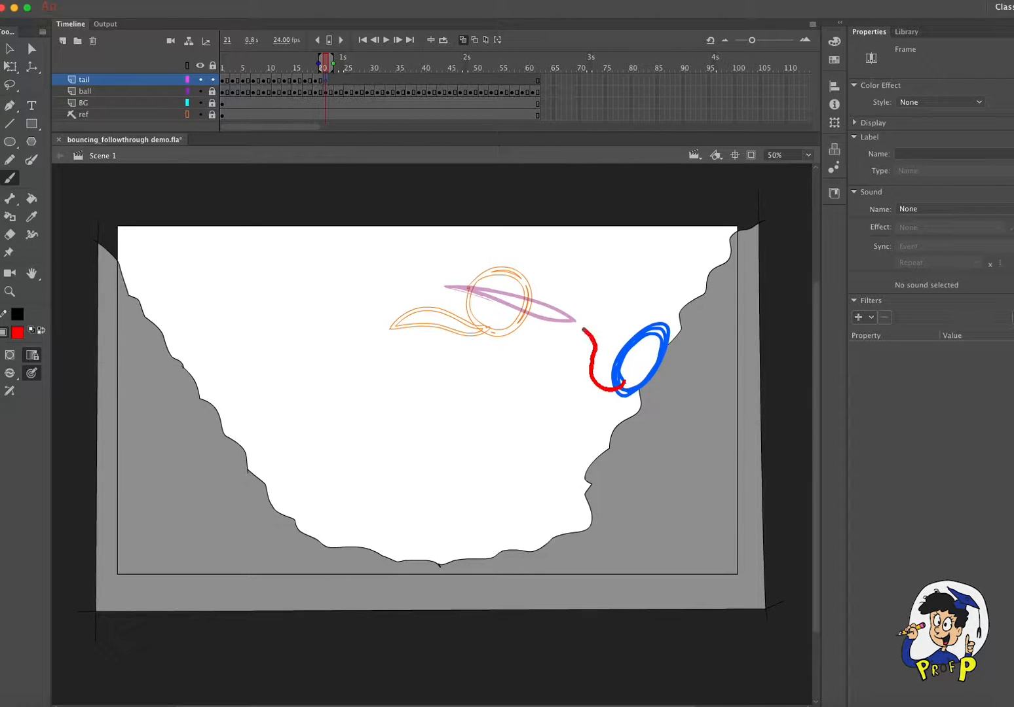
{"action": "left_click_drag", "start_coordinate": [584, 331], "coordinate": [547, 313]}
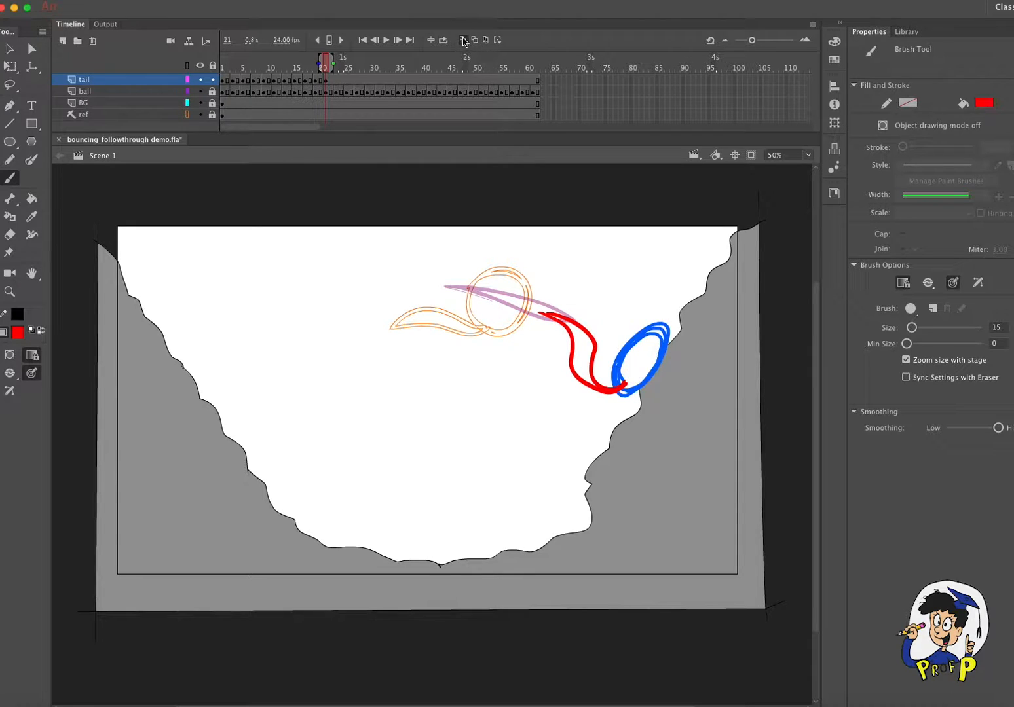
Step: Turn off onion skinning and insert a blank keyframe at frame 23 of the tail layer
{"action": "left_click", "coordinate": [323, 71]}
{"action": "mouse_move", "coordinate": [323, 71]}
{"action": "left_mouse_down"}
{"action": "mouse_move", "coordinate": [337, 73]}
{"action": "mouse_move", "coordinate": [313, 76]}
{"action": "mouse_move", "coordinate": [336, 77]}
{"action": "left_mouse_up"}
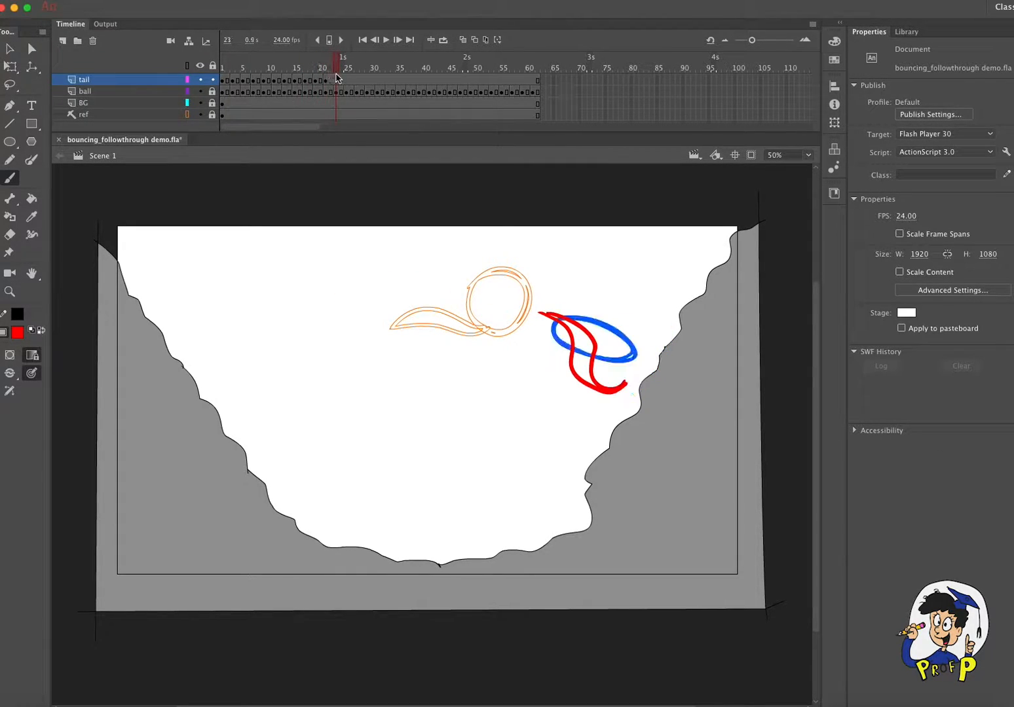
{"action": "left_click", "coordinate": [336, 79]}
{"action": "left_click", "coordinate": [194, 1]}
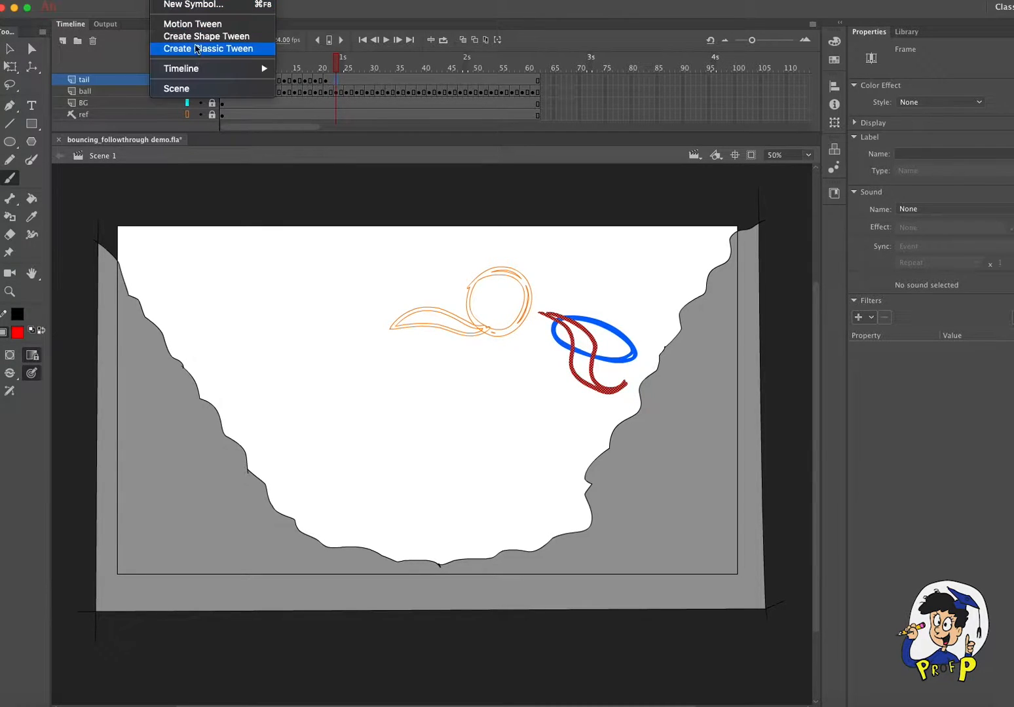
{"action": "mouse_move", "coordinate": [196, 68]}
{"action": "left_click", "coordinate": [324, 125]}
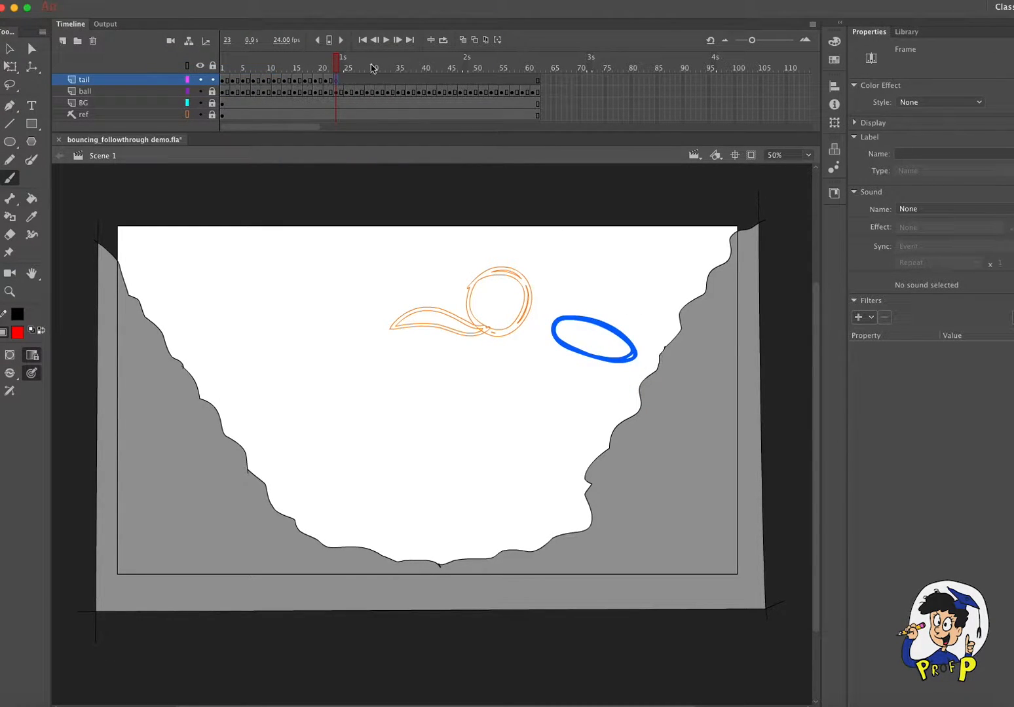
Step: With onion skinning on, draw a hooked red tail at frame 23, curling under the ball's lower right end toward a left-pointing tip
{"action": "left_click", "coordinate": [462, 40]}
{"action": "left_click", "coordinate": [461, 41]}
{"action": "mouse_move", "coordinate": [337, 68]}
{"action": "left_mouse_down"}
{"action": "mouse_move", "coordinate": [313, 70]}
{"action": "mouse_move", "coordinate": [336, 69]}
{"action": "left_mouse_up"}
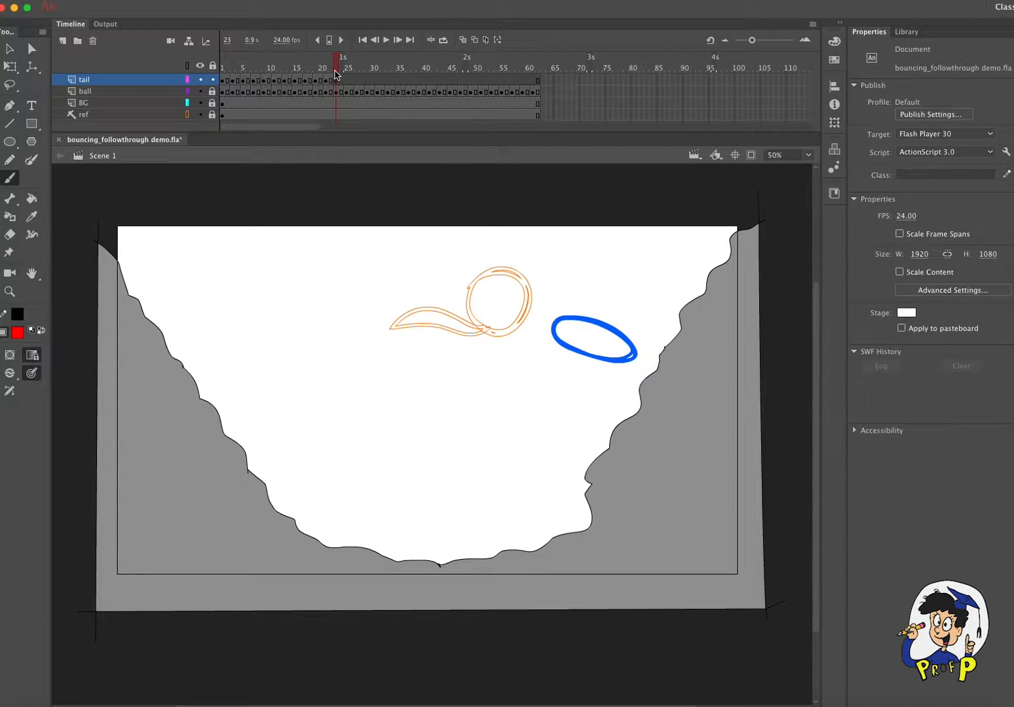
{"action": "left_click", "coordinate": [462, 41]}
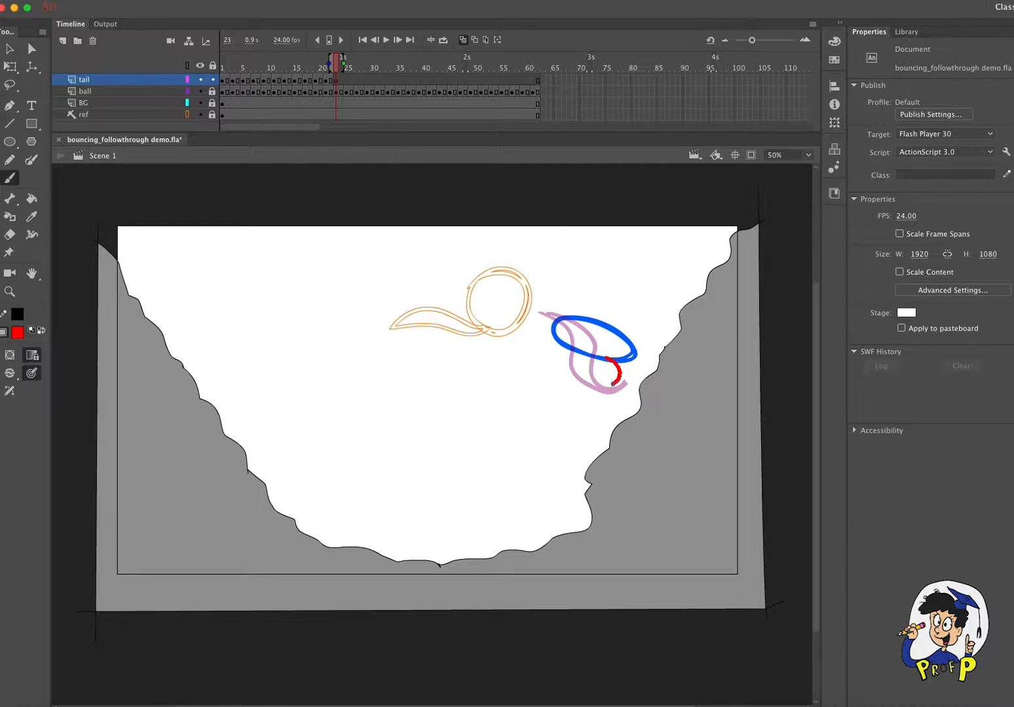
{"action": "mouse_move", "coordinate": [587, 372]}
{"action": "left_mouse_down"}
{"action": "mouse_move", "coordinate": [614, 359]}
{"action": "mouse_move", "coordinate": [630, 388]}
{"action": "mouse_move", "coordinate": [603, 397]}
{"action": "mouse_move", "coordinate": [553, 350]}
{"action": "left_mouse_up"}
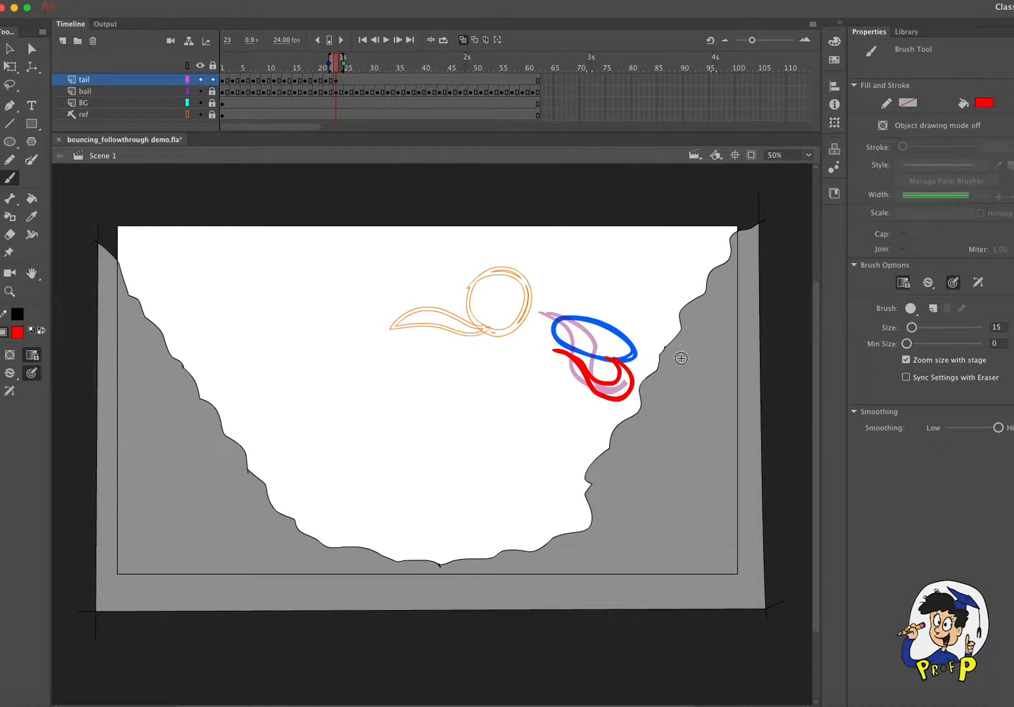
Step: Turn off onion skinning, erase the thin end of the hooked tail, and redraw it with a lower, straighter tip
{"action": "left_click", "coordinate": [470, 41]}
{"action": "left_click_drag", "start_coordinate": [337, 66], "coordinate": [341, 70]}
{"action": "key", "text": "e"}
{"action": "left_click_drag", "start_coordinate": [573, 375], "coordinate": [586, 369]}
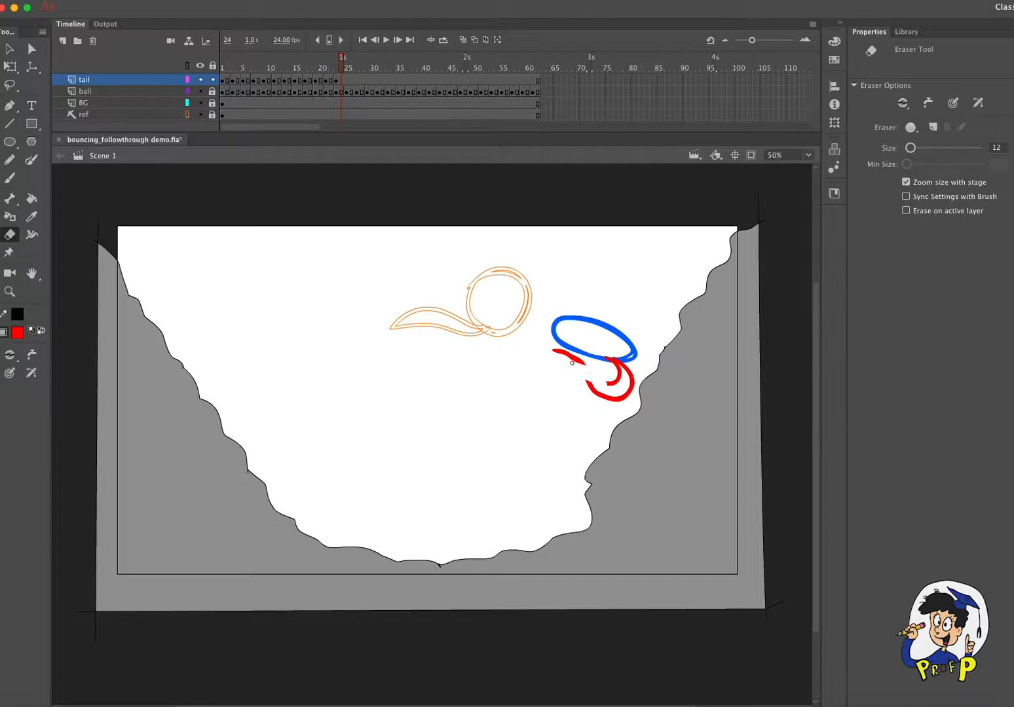
{"action": "key", "text": "b"}
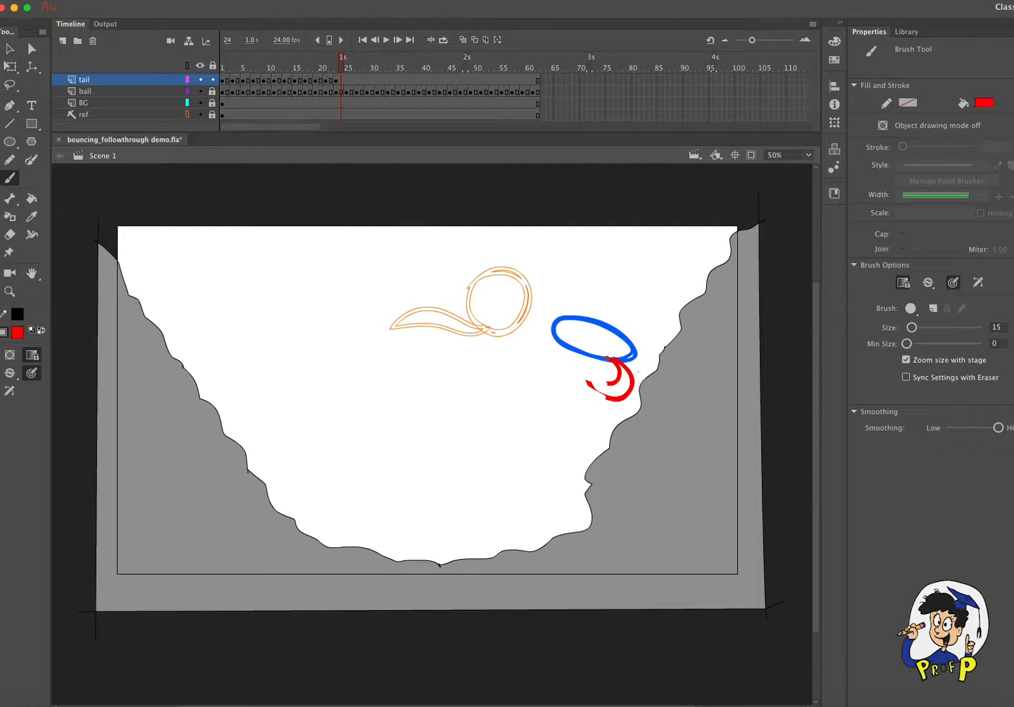
{"action": "mouse_move", "coordinate": [618, 382]}
{"action": "left_mouse_down"}
{"action": "mouse_move", "coordinate": [581, 365]}
{"action": "mouse_move", "coordinate": [615, 361]}
{"action": "mouse_move", "coordinate": [628, 377]}
{"action": "mouse_move", "coordinate": [617, 395]}
{"action": "mouse_move", "coordinate": [561, 369]}
{"action": "left_mouse_up"}
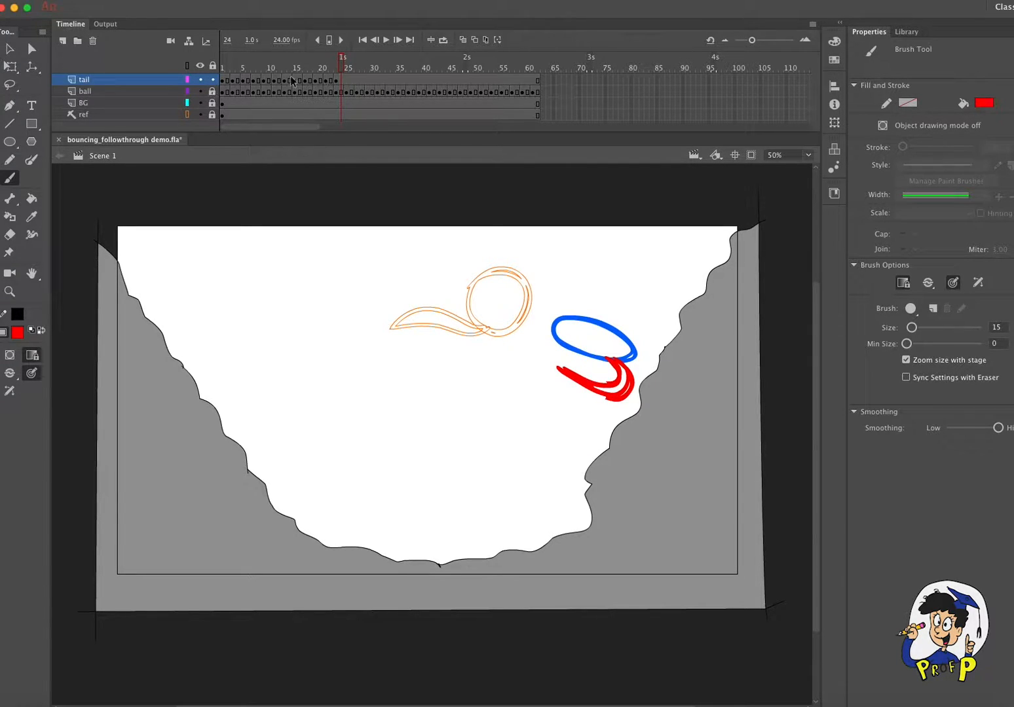
{"action": "left_click", "coordinate": [211, 92]}
{"action": "mouse_move", "coordinate": [343, 68]}
{"action": "left_mouse_down"}
{"action": "mouse_move", "coordinate": [331, 68]}
{"action": "mouse_move", "coordinate": [342, 70]}
{"action": "left_mouse_up"}
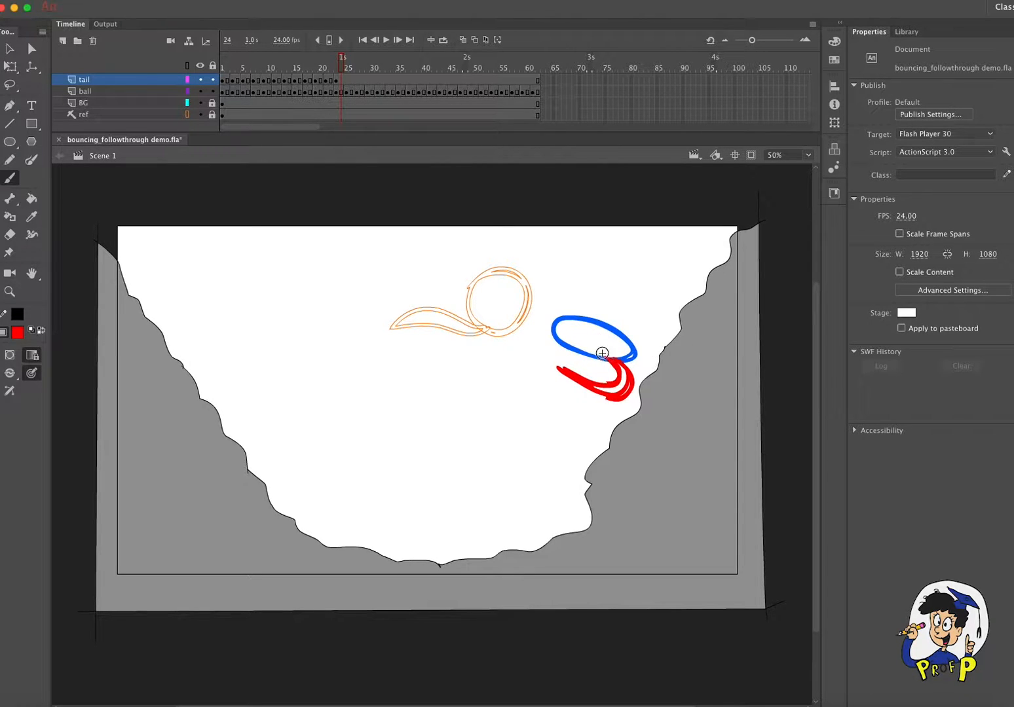
{"action": "left_click_drag", "start_coordinate": [615, 379], "coordinate": [616, 367]}
{"action": "key", "text": "e"}
{"action": "key", "text": "super+z"}
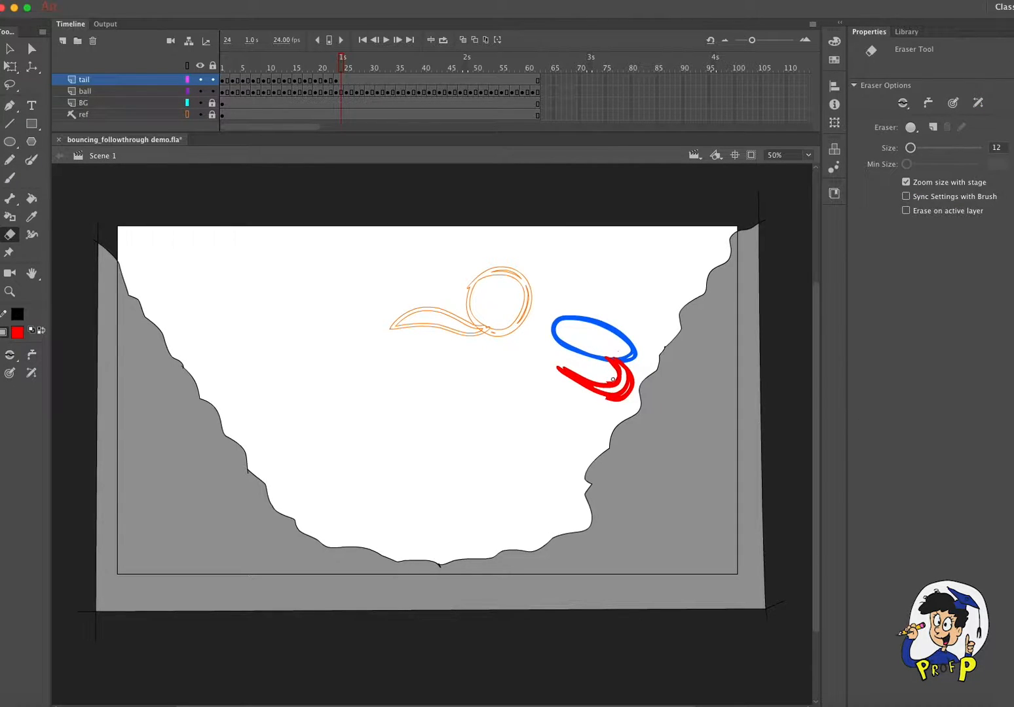
{"action": "mouse_move", "coordinate": [617, 375]}
{"action": "left_mouse_down"}
{"action": "mouse_move", "coordinate": [584, 360]}
{"action": "mouse_move", "coordinate": [575, 339]}
{"action": "left_mouse_up"}
{"action": "key", "text": "super+z"}
{"action": "left_click", "coordinate": [213, 91]}
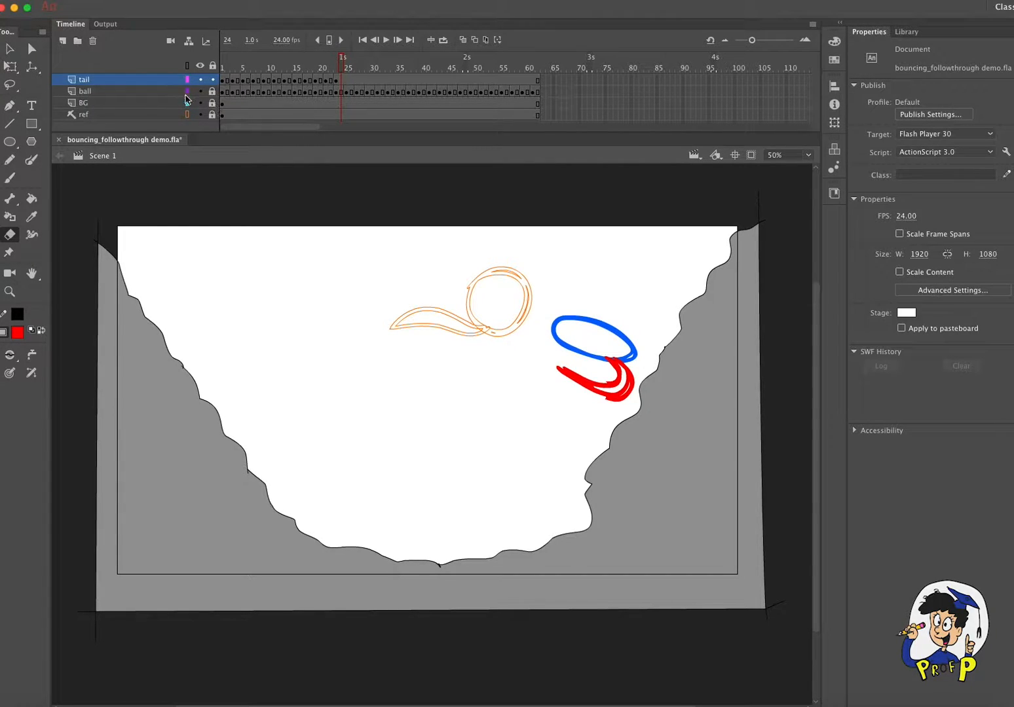
Step: Insert a blank keyframe at frame 25 of the tail layer
{"action": "left_click_drag", "start_coordinate": [340, 70], "coordinate": [346, 71]}
{"action": "left_click", "coordinate": [347, 80]}
{"action": "left_click", "coordinate": [165, 0]}
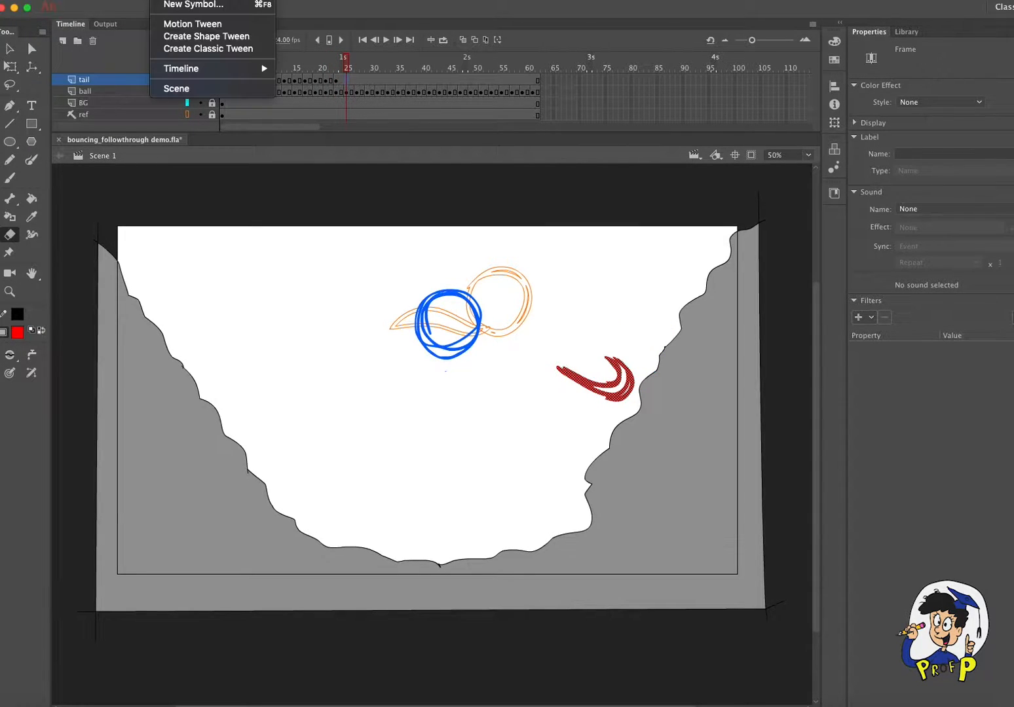
{"action": "mouse_move", "coordinate": [212, 74]}
{"action": "left_click", "coordinate": [370, 125]}
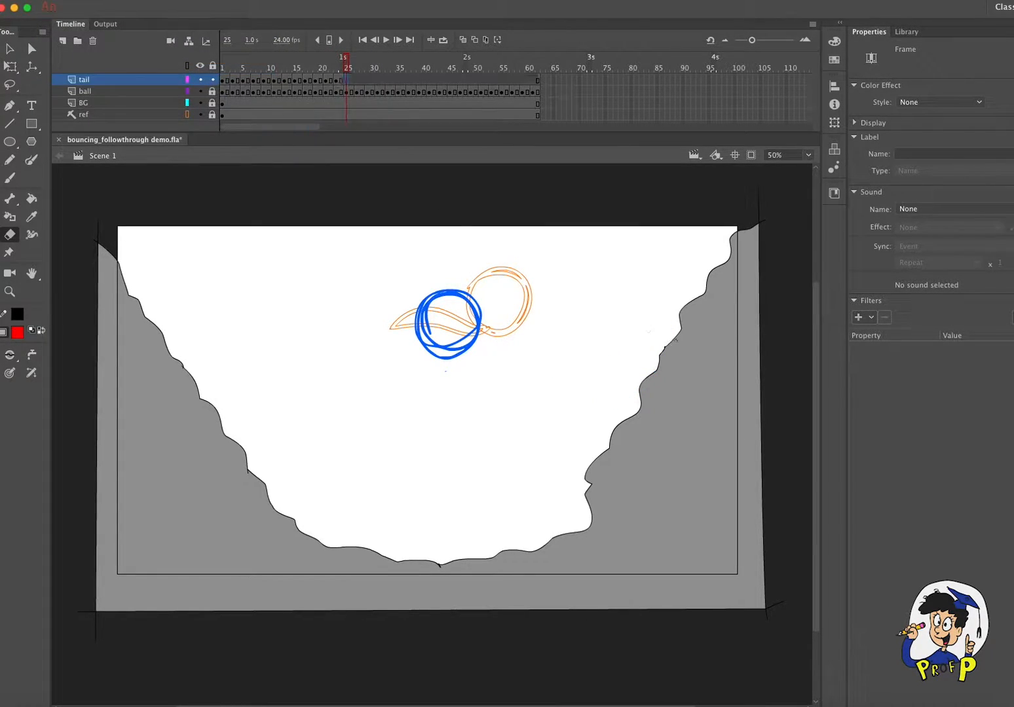
Step: With onion skinning on, draw a long, slender red tail at frame 25, trailing from the ball's right side down to the previous tail
{"action": "left_click", "coordinate": [463, 40]}
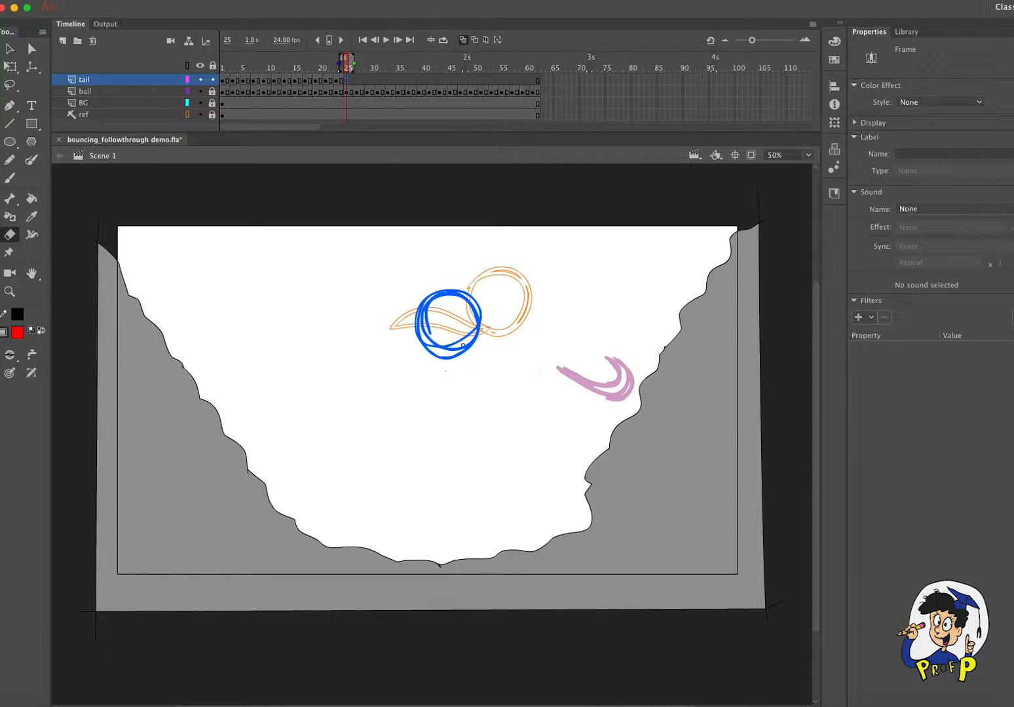
{"action": "key", "text": "b"}
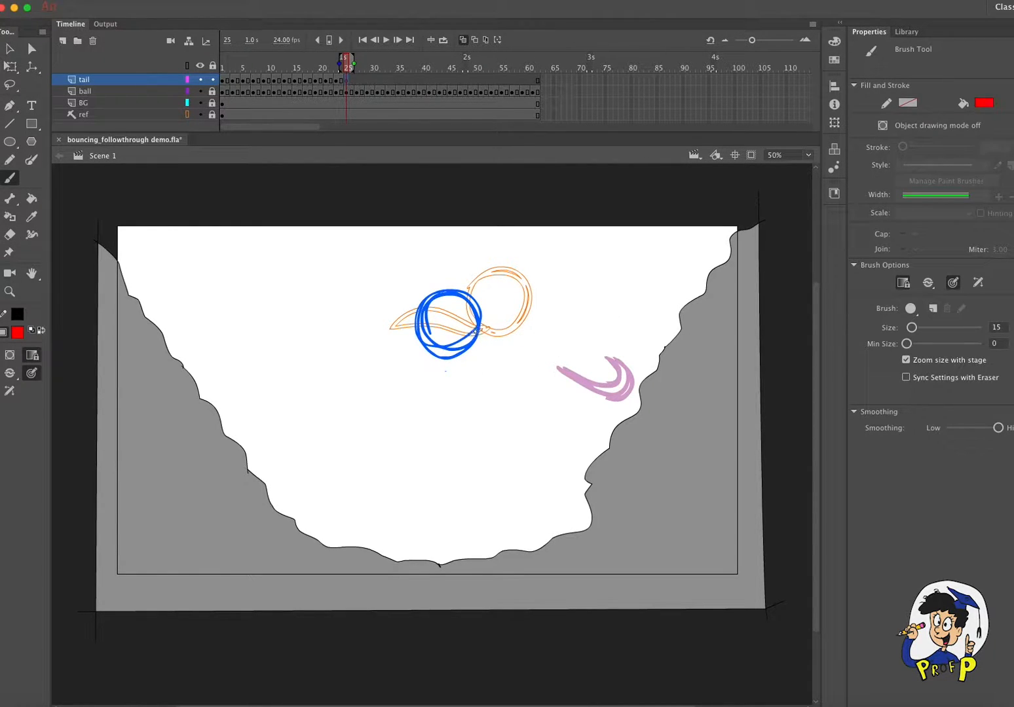
{"action": "mouse_move", "coordinate": [570, 346]}
{"action": "left_mouse_down"}
{"action": "mouse_move", "coordinate": [612, 364]}
{"action": "mouse_move", "coordinate": [573, 365]}
{"action": "mouse_move", "coordinate": [478, 332]}
{"action": "left_mouse_up"}
Step: Shorten and slightly rotate the frame 25 tail with Free Transform, keeping its base attached to the ball
{"action": "key", "text": "v"}
{"action": "left_click", "coordinate": [562, 362]}
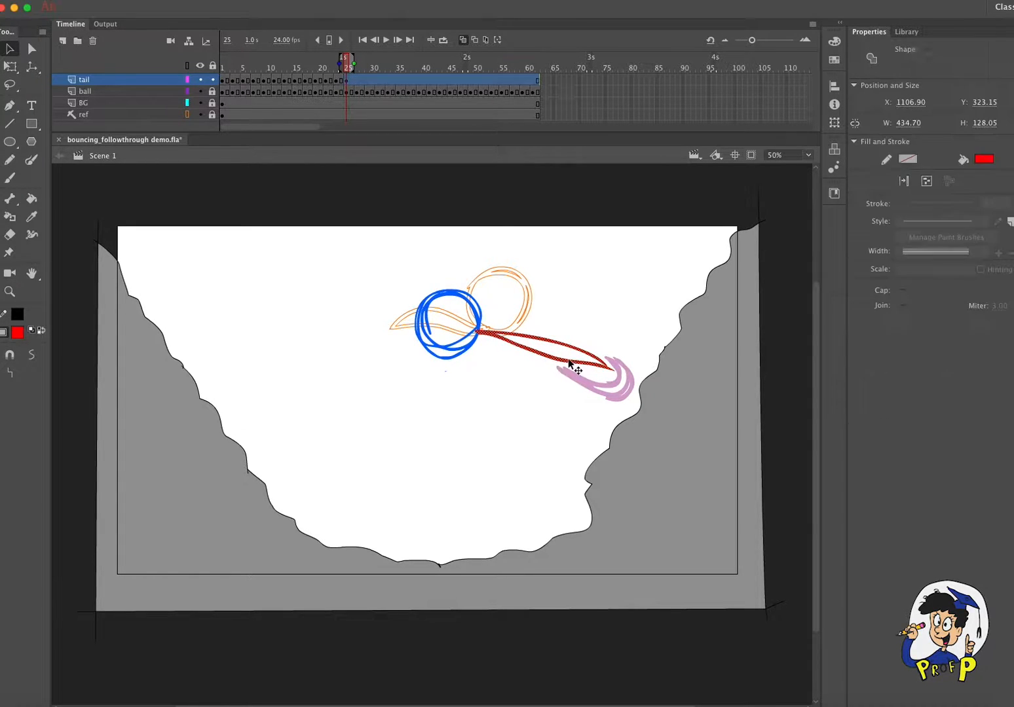
{"action": "key", "text": "q"}
{"action": "mouse_move", "coordinate": [612, 352]}
{"action": "left_mouse_down"}
{"action": "mouse_move", "coordinate": [474, 335]}
{"action": "mouse_move", "coordinate": [603, 359]}
{"action": "left_mouse_up"}
{"action": "key", "text": "super+z"}
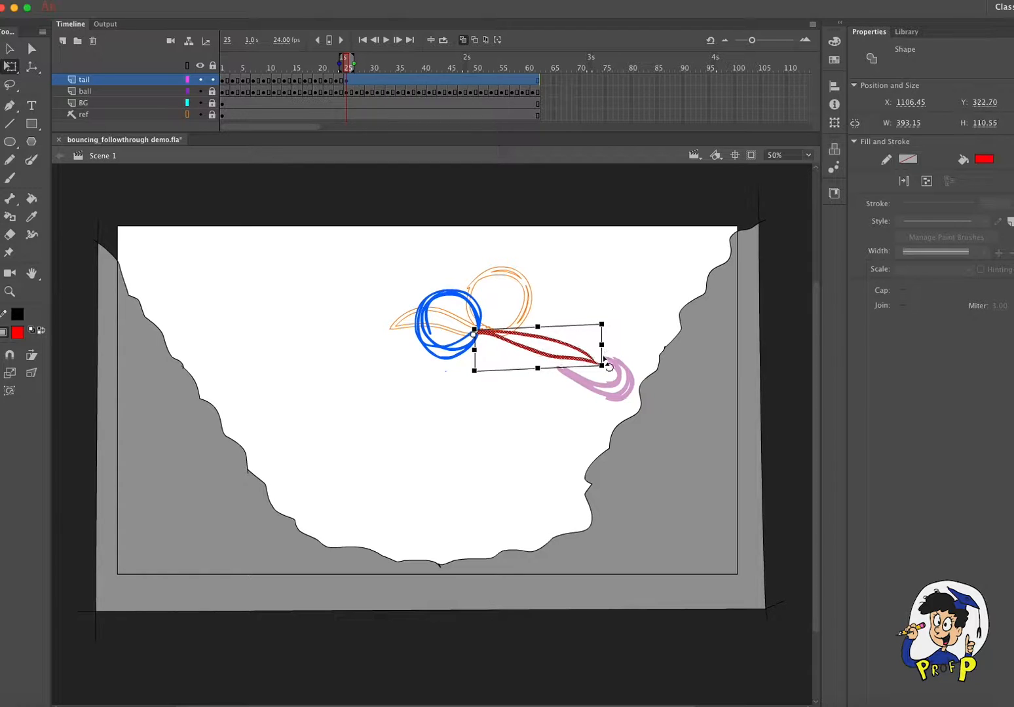
{"action": "key", "text": "Escape"}
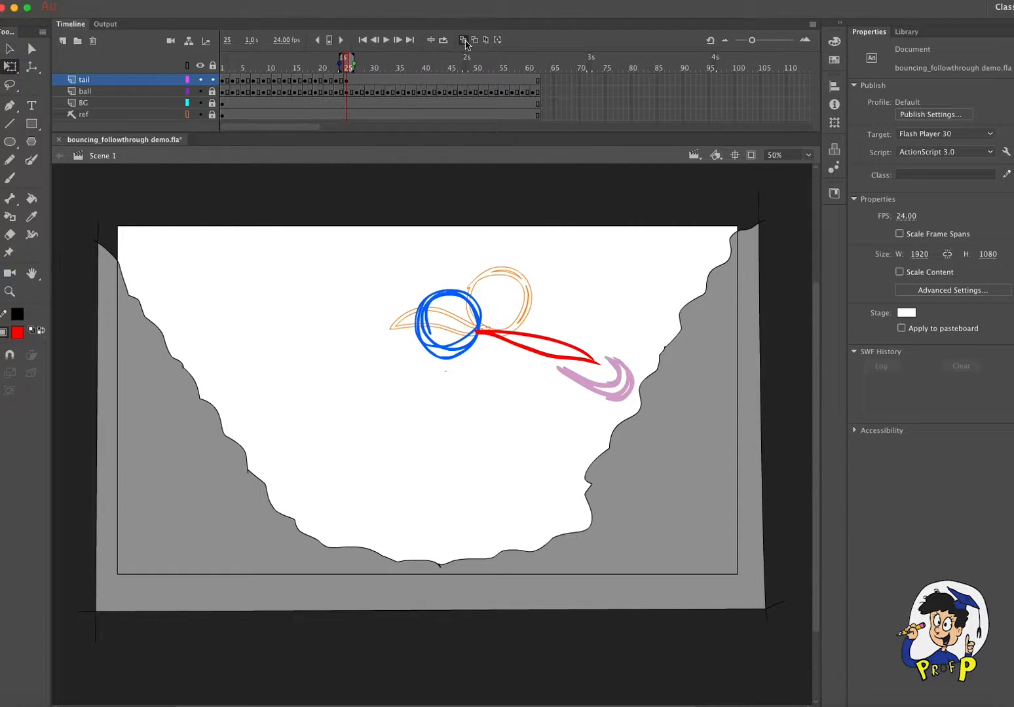
Step: Turn off onion skinning and insert a blank keyframe at frame 27 of the tail layer
{"action": "left_click", "coordinate": [463, 40]}
{"action": "mouse_move", "coordinate": [344, 73]}
{"action": "left_mouse_down"}
{"action": "mouse_move", "coordinate": [309, 75]}
{"action": "mouse_move", "coordinate": [357, 74]}
{"action": "left_mouse_up"}
{"action": "left_click", "coordinate": [356, 80]}
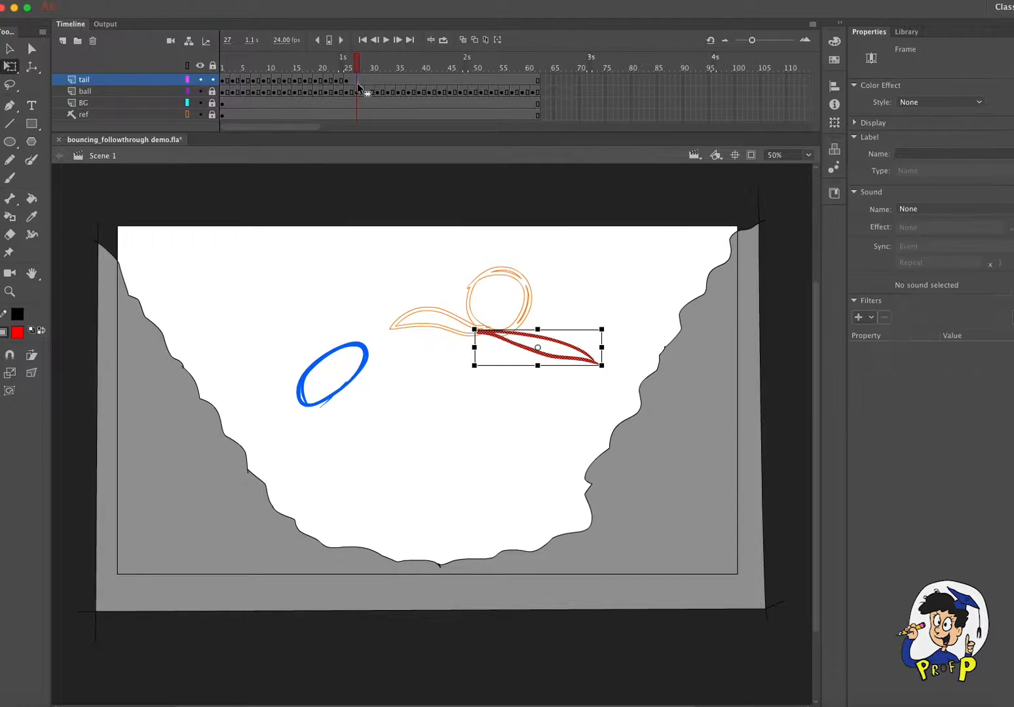
{"action": "key", "text": "Delete"}
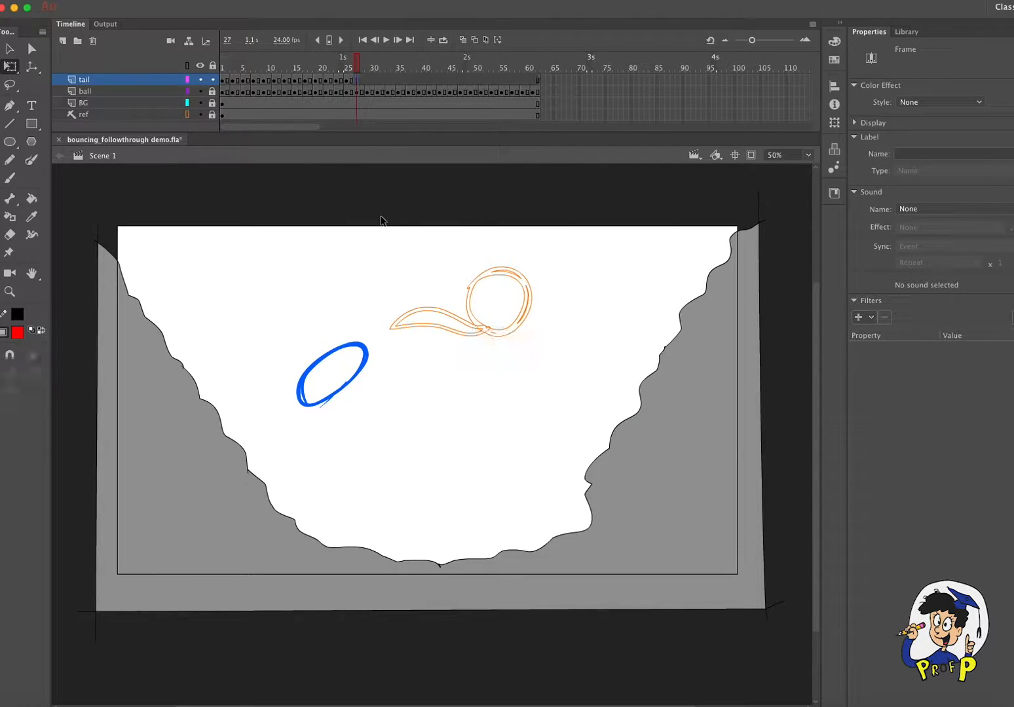
Step: With onion skinning on, brush a gently arched red tail at frame 27 from the ball's upper right to the previous tail's base
{"action": "key", "text": "b"}
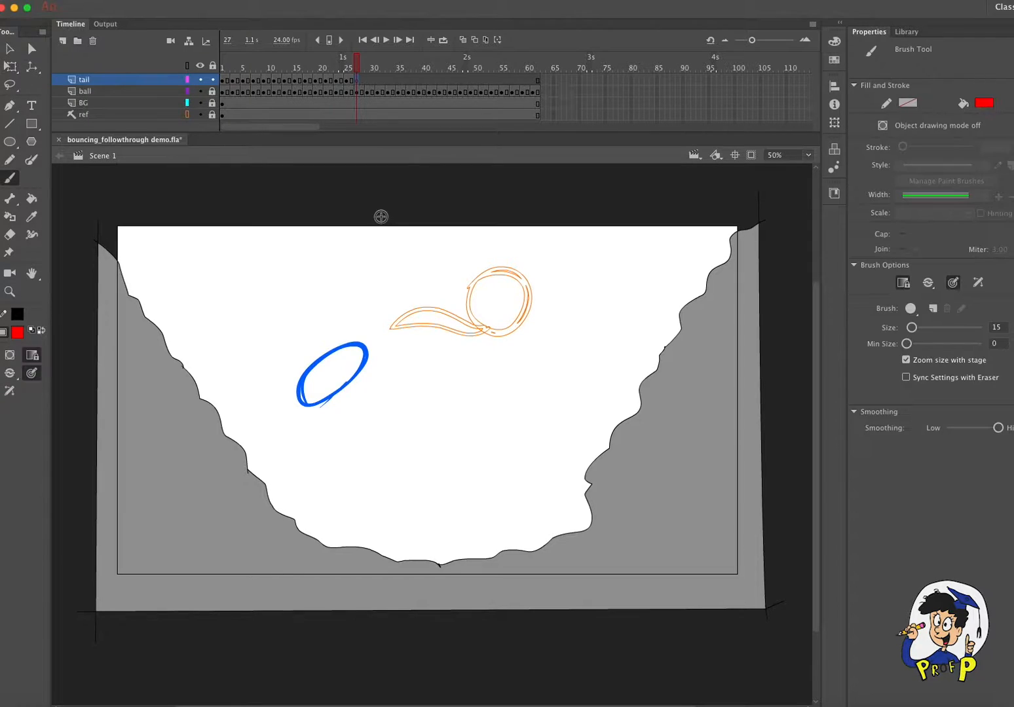
{"action": "left_click", "coordinate": [463, 40]}
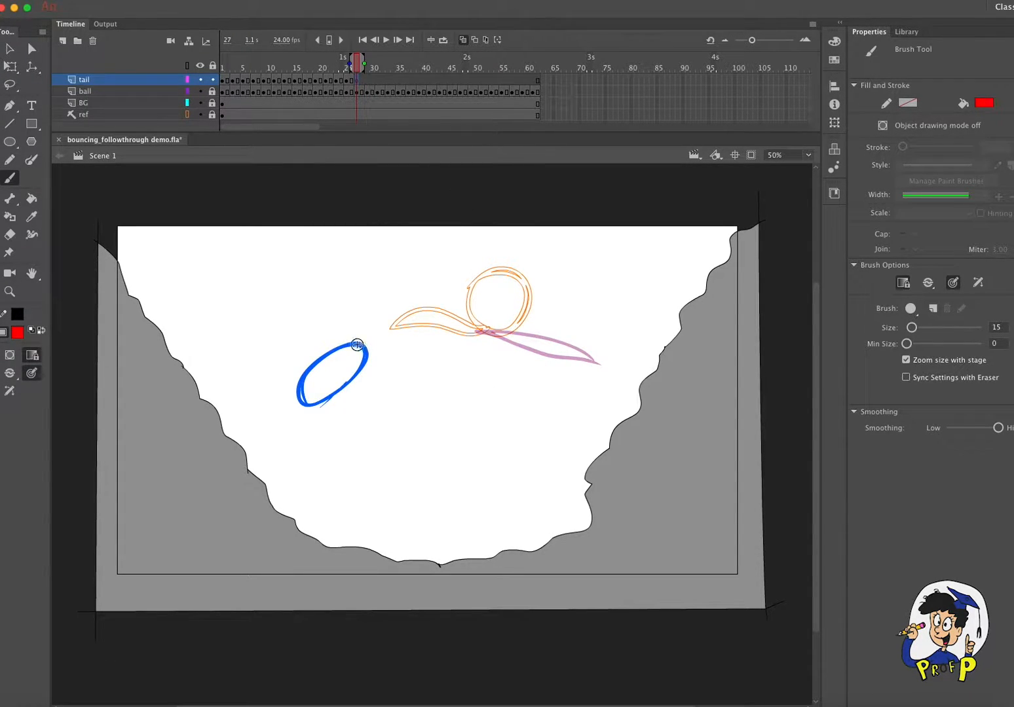
{"action": "left_click_drag", "start_coordinate": [424, 330], "coordinate": [481, 333]}
{"action": "left_click_drag", "start_coordinate": [358, 349], "coordinate": [475, 332]}
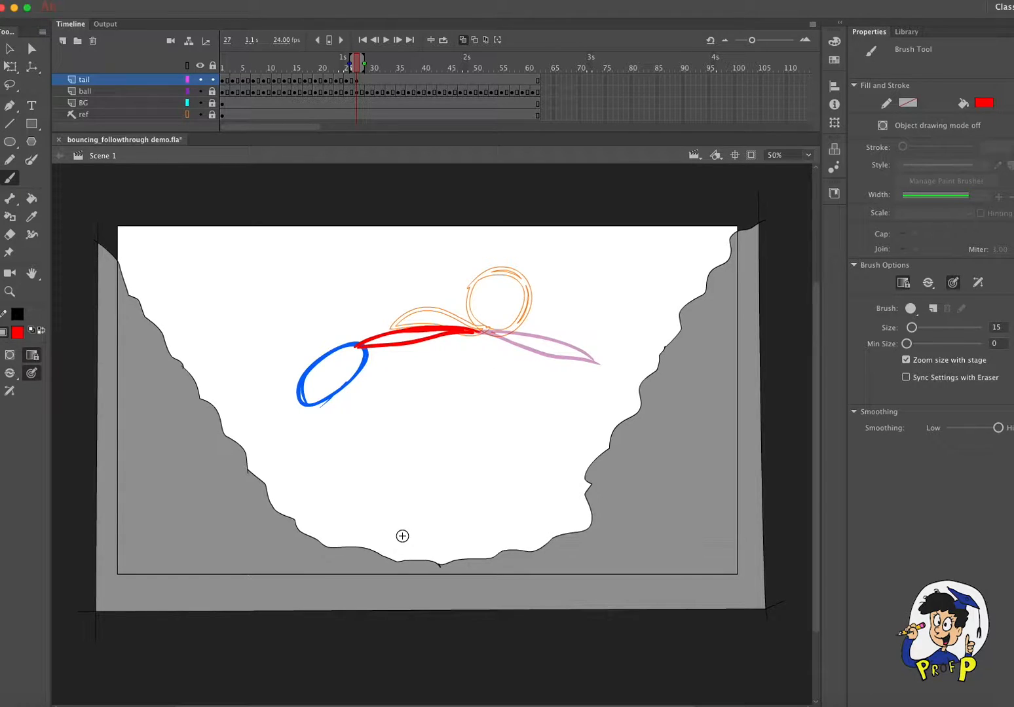
Step: Turn off onion skinning and insert a blank keyframe at frame 29 of the tail layer
{"action": "left_click", "coordinate": [462, 40]}
{"action": "left_click_drag", "start_coordinate": [357, 63], "coordinate": [373, 82]}
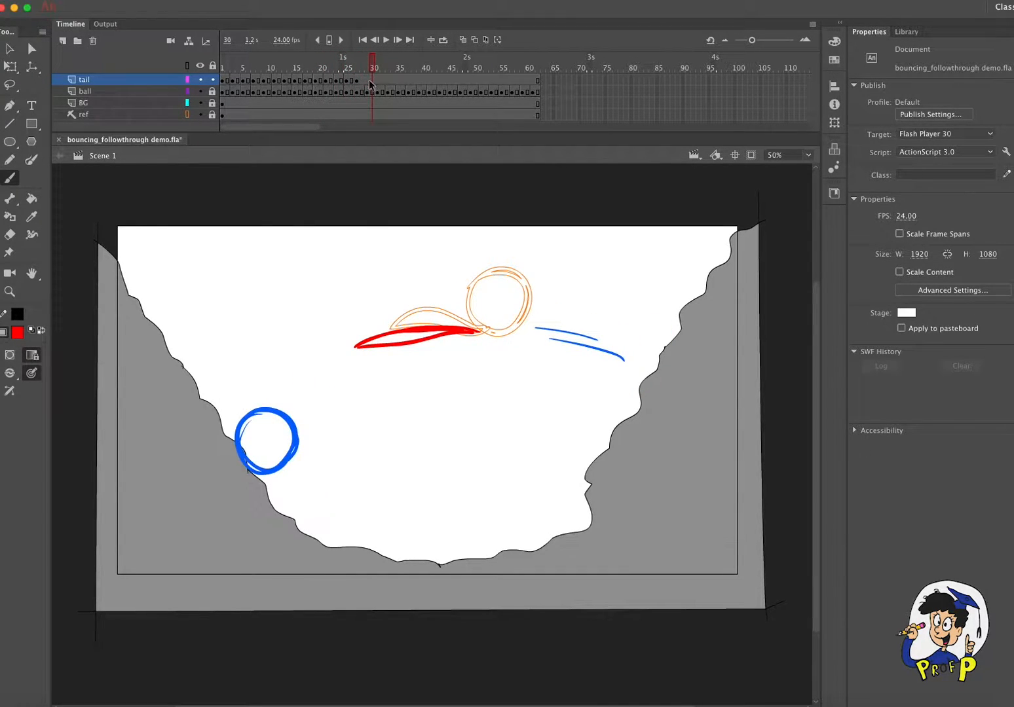
{"action": "left_click", "coordinate": [366, 79]}
{"action": "left_click", "coordinate": [211, 5]}
{"action": "mouse_move", "coordinate": [180, 66]}
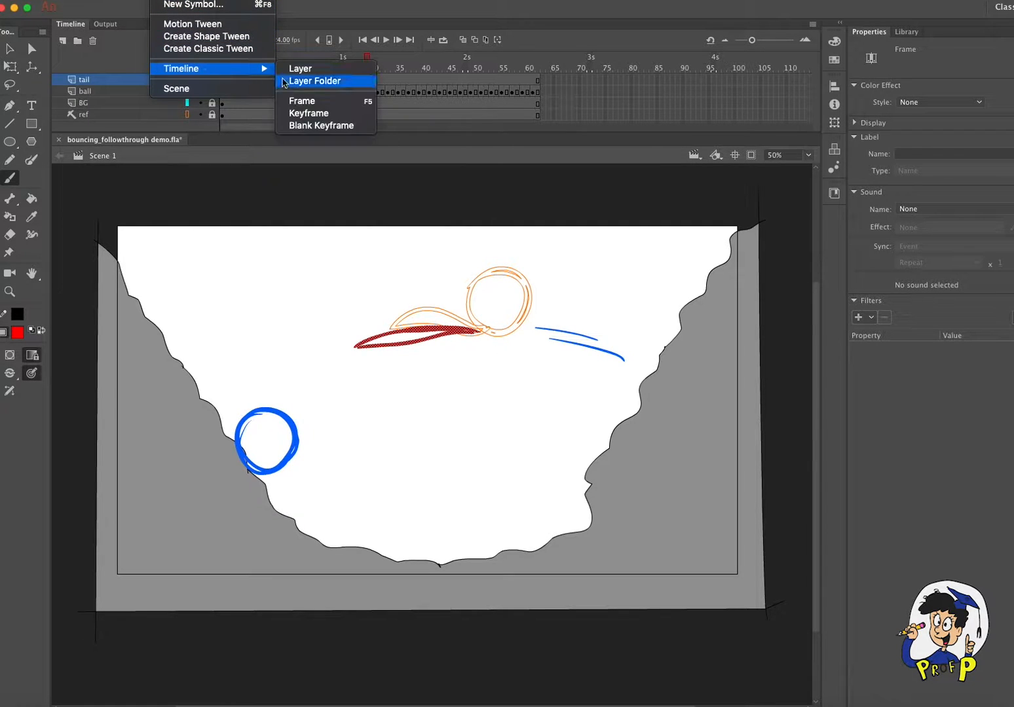
{"action": "left_click", "coordinate": [330, 127]}
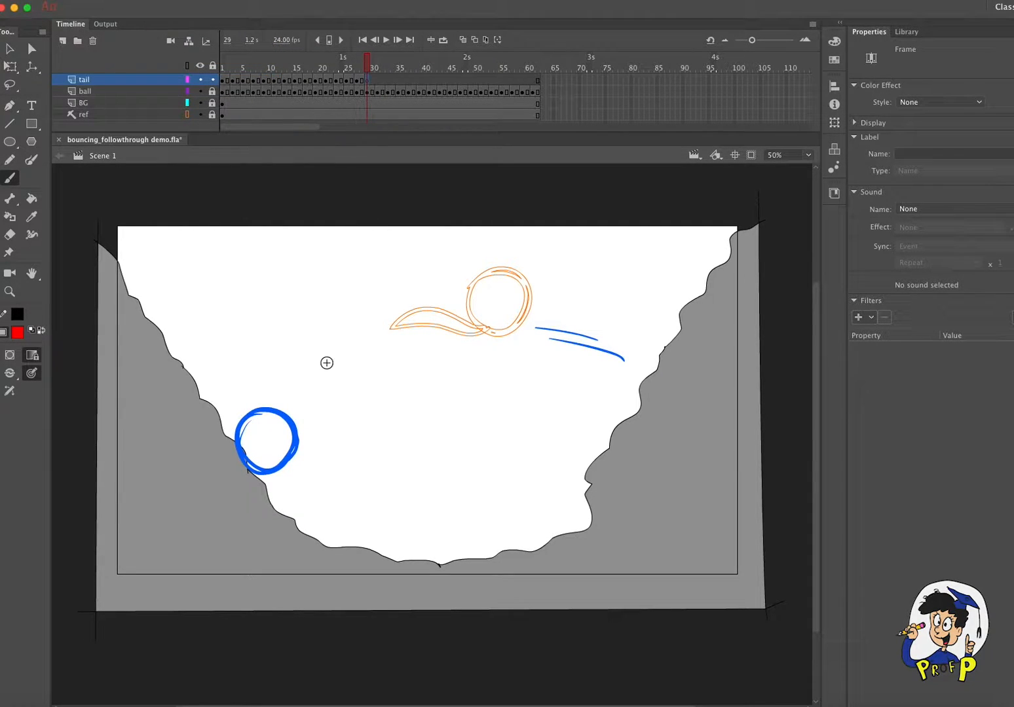
Step: With onion skinning on, draw a curved red tail at frame 29, rising up-right from the ball's top to the previous tail's base
{"action": "left_click", "coordinate": [463, 40]}
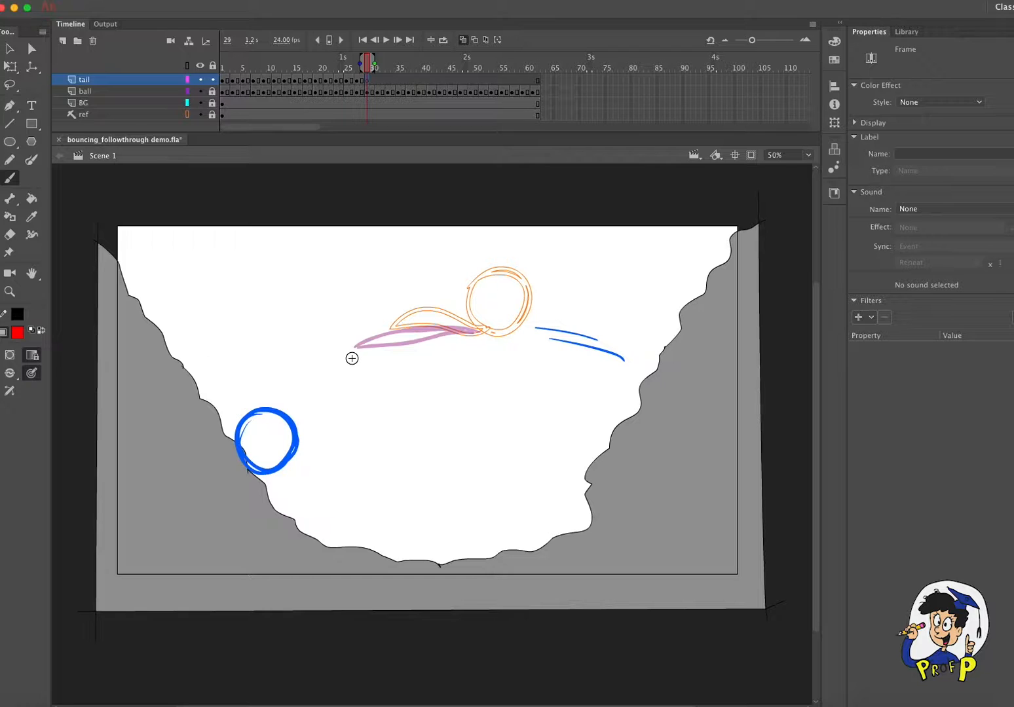
{"action": "left_click_drag", "start_coordinate": [315, 371], "coordinate": [273, 414]}
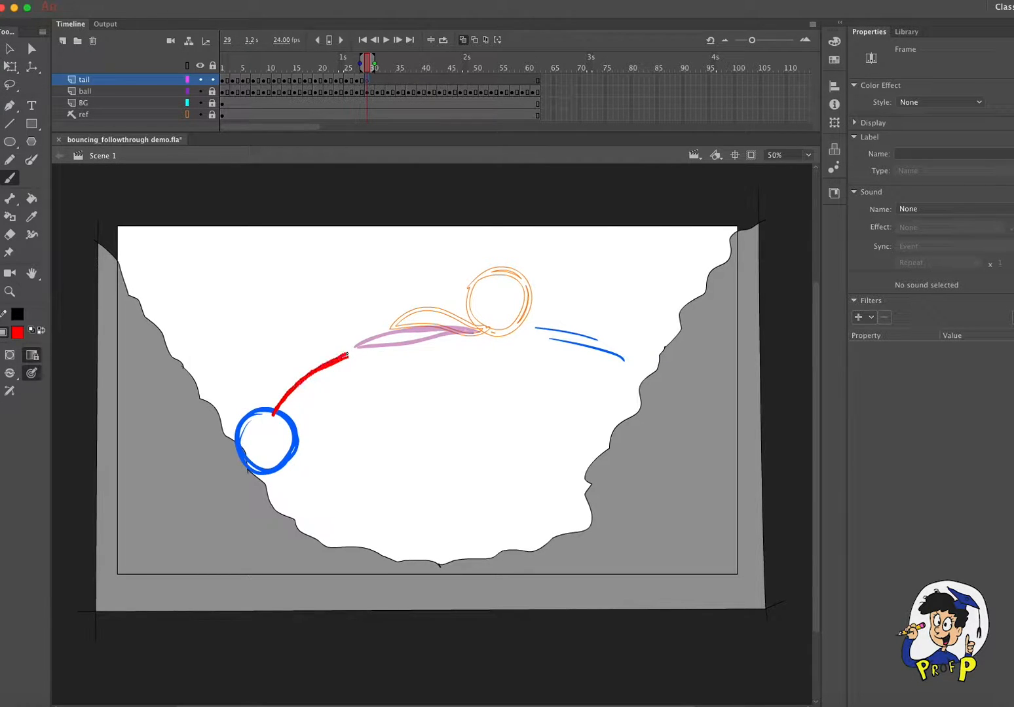
{"action": "left_click_drag", "start_coordinate": [361, 349], "coordinate": [275, 419]}
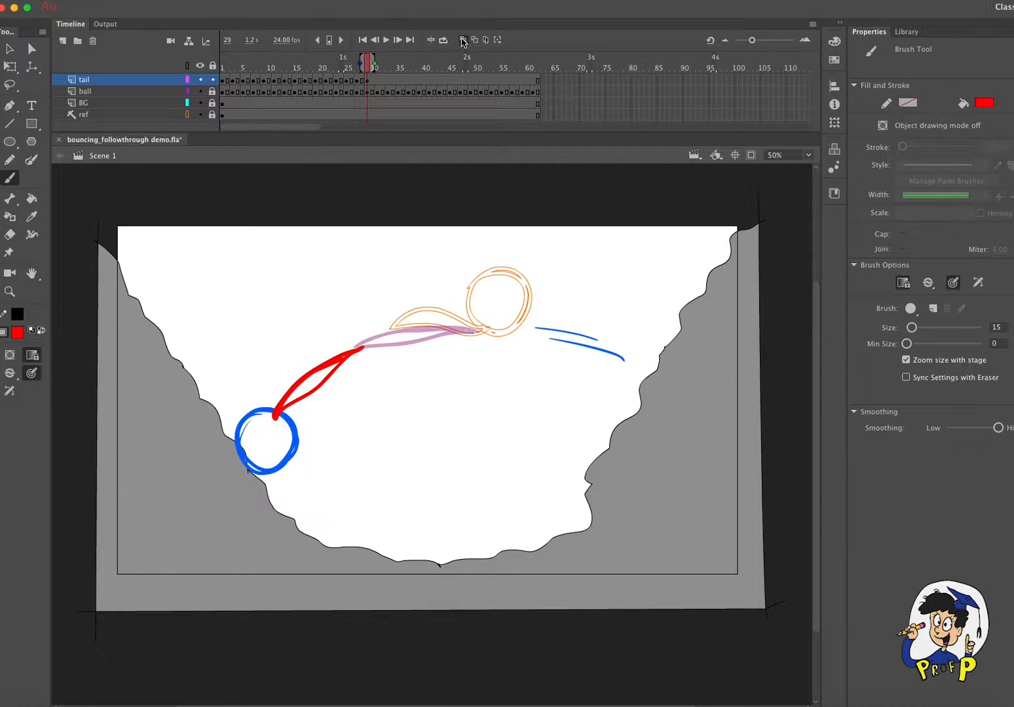
Step: Turn off onion skinning and erase the unwanted parts of the red tail beneath the ball at frame 24
{"action": "left_click", "coordinate": [462, 40]}
{"action": "mouse_move", "coordinate": [365, 67]}
{"action": "left_mouse_down"}
{"action": "mouse_move", "coordinate": [354, 57]}
{"action": "mouse_move", "coordinate": [262, 58]}
{"action": "mouse_move", "coordinate": [352, 59]}
{"action": "mouse_move", "coordinate": [340, 75]}
{"action": "left_mouse_up"}
{"action": "key", "text": "e"}
{"action": "left_click_drag", "start_coordinate": [576, 380], "coordinate": [601, 385]}
Step: Rebrush the frame 24 tail with a pointed left tip and clean up its curved bend below the ball with the eraser
{"action": "key", "text": "b"}
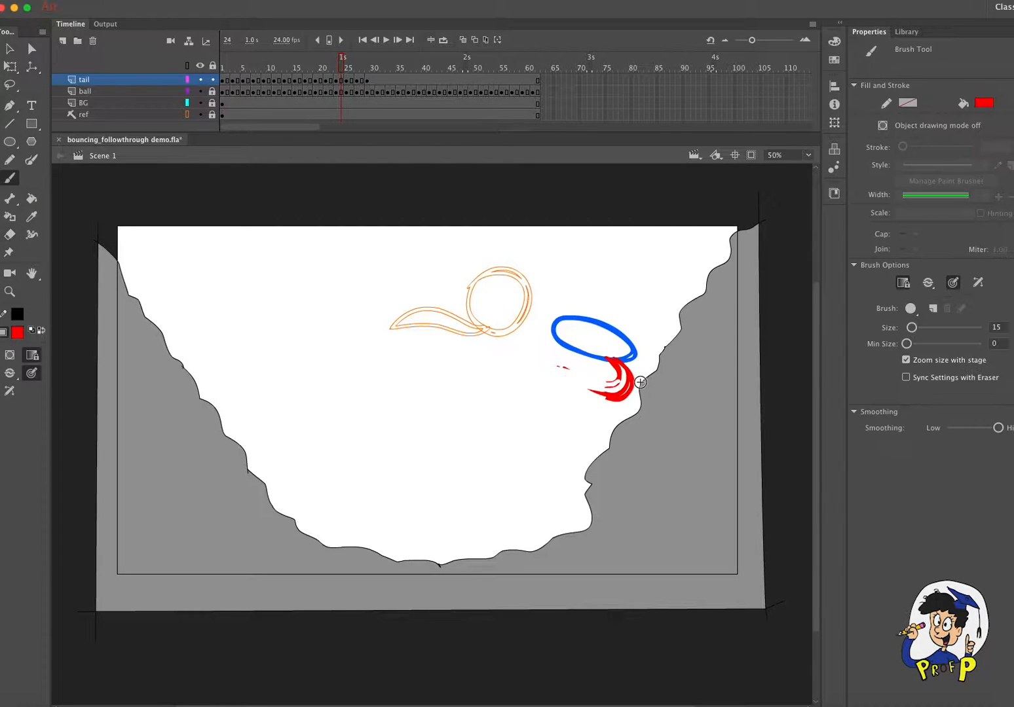
{"action": "left_click_drag", "start_coordinate": [622, 377], "coordinate": [623, 379]}
{"action": "left_click_drag", "start_coordinate": [551, 375], "coordinate": [599, 393]}
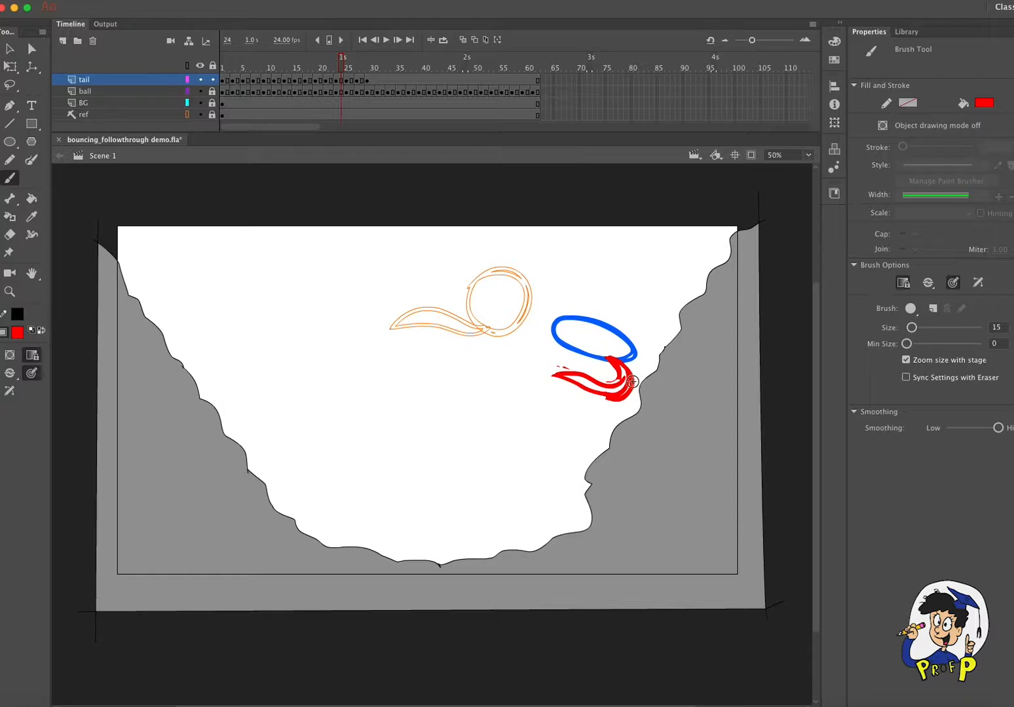
{"action": "key", "text": "e"}
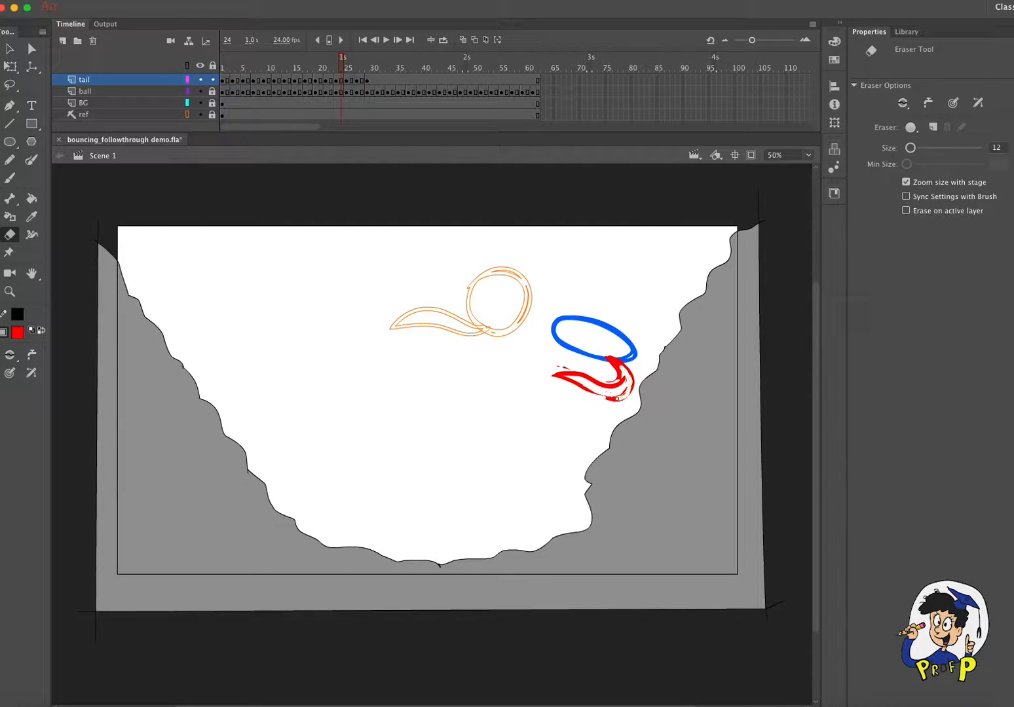
{"action": "key", "text": "b"}
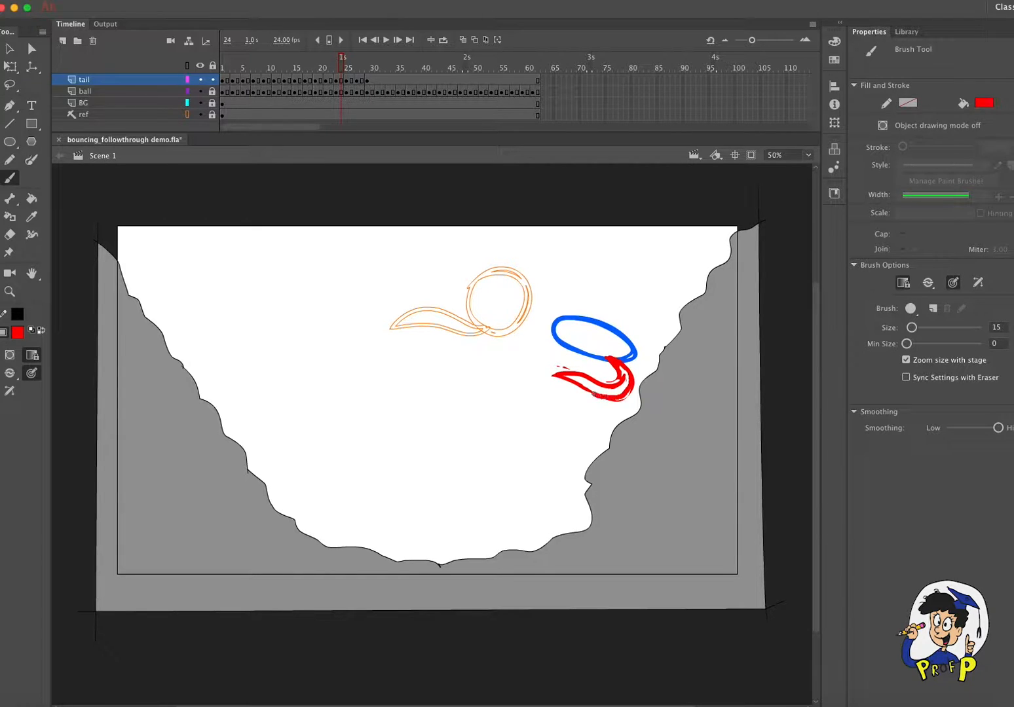
Step: Delete the tail drawing at frame 29 and, with onion skinning on, brush a short zigzag tail rising from the ball's upper right
{"action": "mouse_move", "coordinate": [346, 71]}
{"action": "left_mouse_down"}
{"action": "mouse_move", "coordinate": [331, 72]}
{"action": "mouse_move", "coordinate": [371, 69]}
{"action": "mouse_move", "coordinate": [323, 67]}
{"action": "mouse_move", "coordinate": [379, 69]}
{"action": "mouse_move", "coordinate": [330, 69]}
{"action": "mouse_move", "coordinate": [366, 74]}
{"action": "left_mouse_up"}
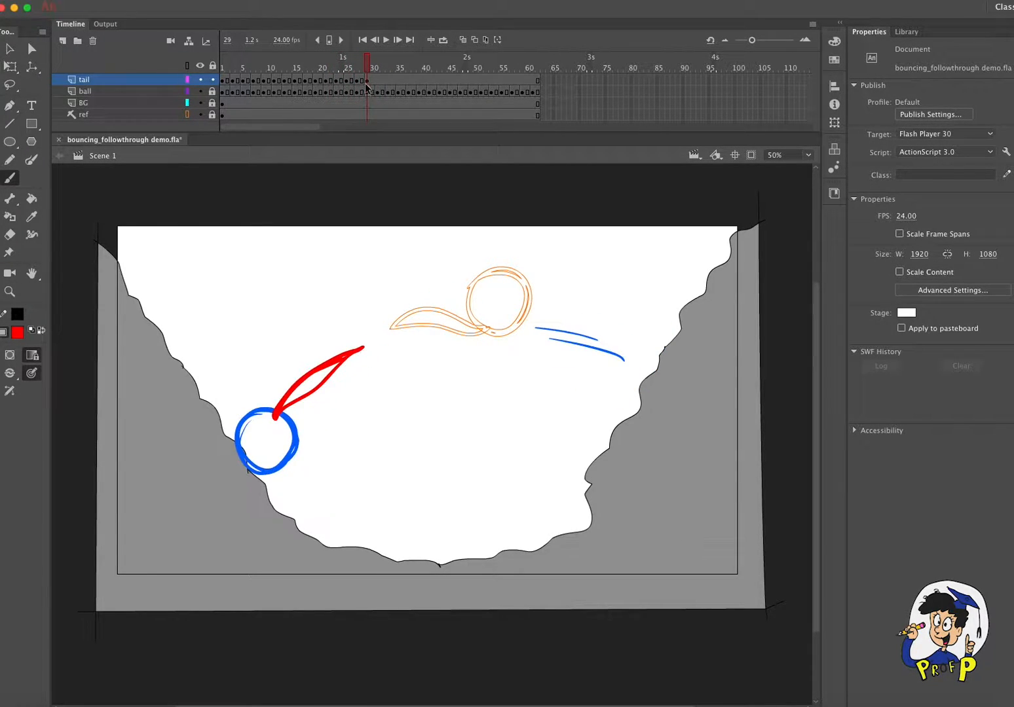
{"action": "left_click", "coordinate": [365, 84]}
{"action": "key", "text": "Delete"}
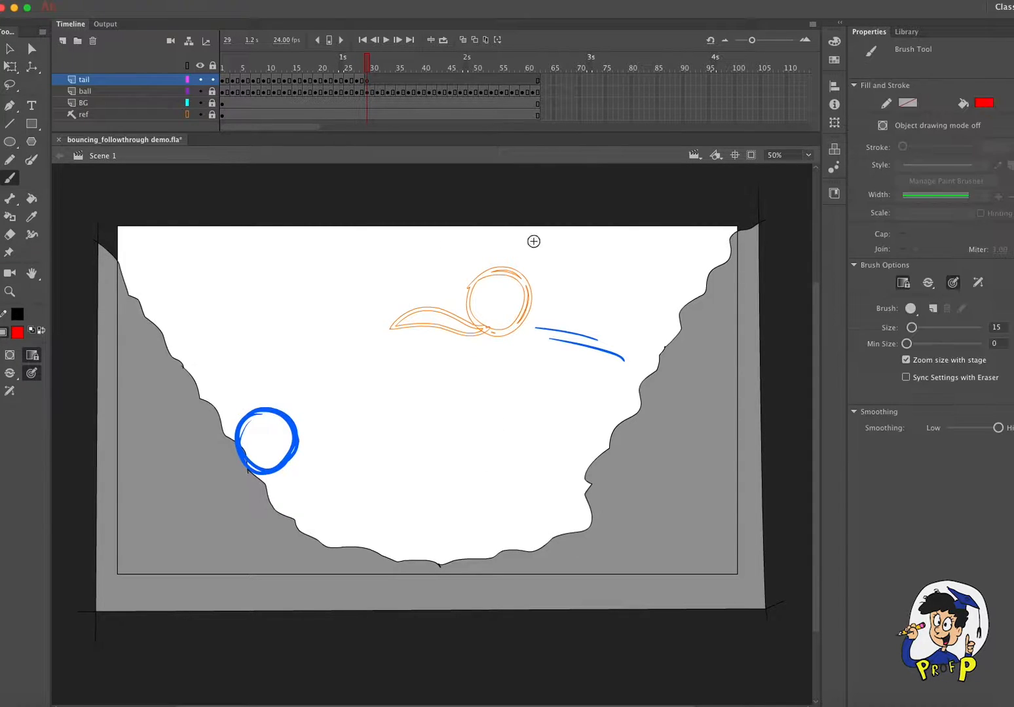
{"action": "left_click", "coordinate": [467, 42]}
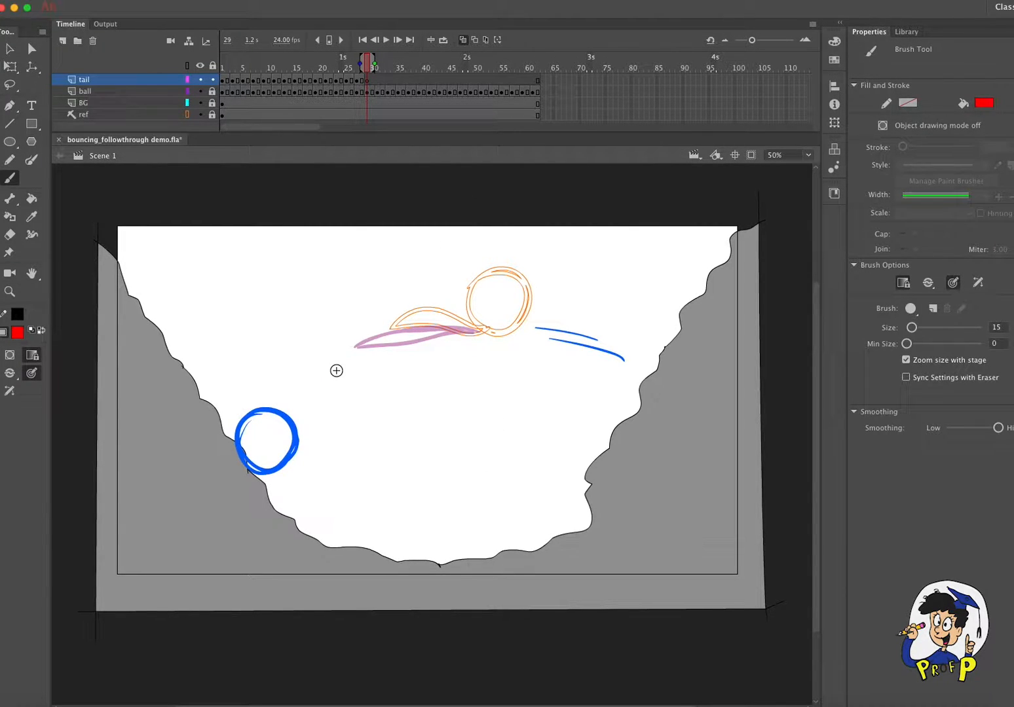
{"action": "left_click_drag", "start_coordinate": [279, 392], "coordinate": [281, 417]}
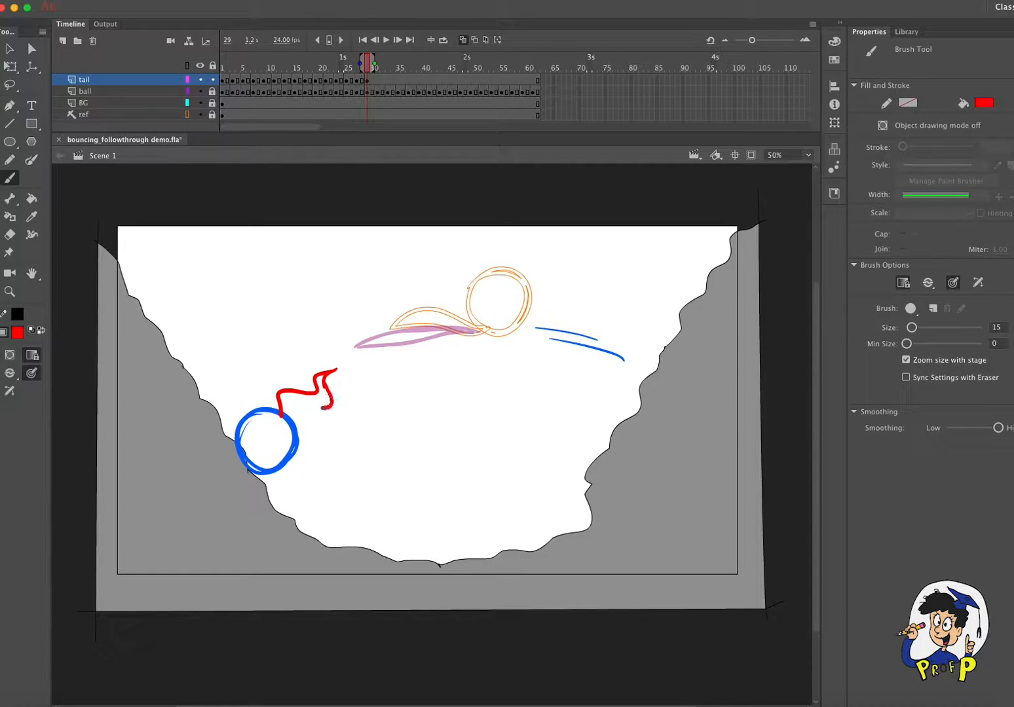
Step: Insert a blank keyframe at frame 31 of the tail layer and, with onion skinning, draw a hooked red tail off the ball's lower-left end
{"action": "left_click", "coordinate": [365, 64]}
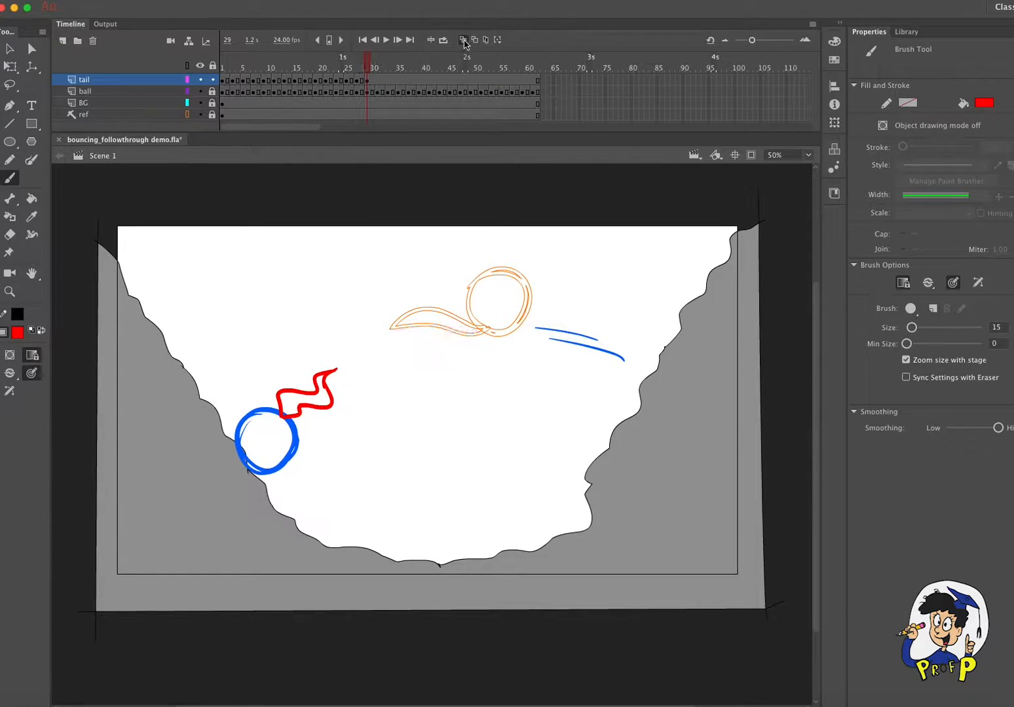
{"action": "mouse_move", "coordinate": [364, 64]}
{"action": "left_mouse_down"}
{"action": "mouse_move", "coordinate": [377, 63]}
{"action": "mouse_move", "coordinate": [351, 65]}
{"action": "mouse_move", "coordinate": [376, 73]}
{"action": "left_mouse_up"}
{"action": "left_click", "coordinate": [377, 81]}
{"action": "left_click", "coordinate": [377, 80]}
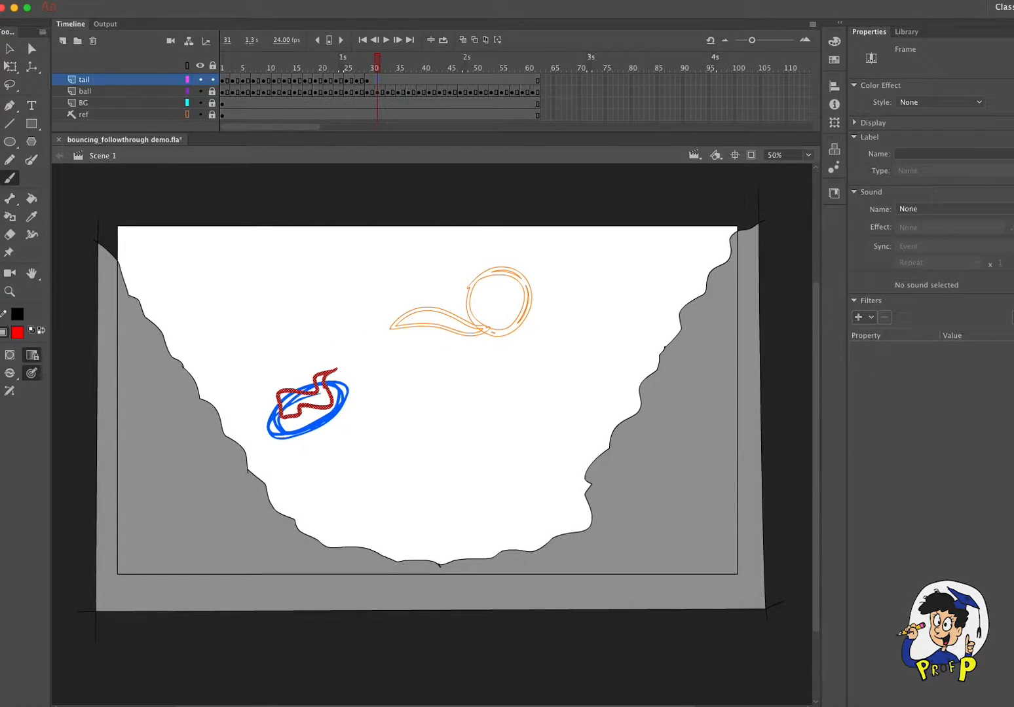
{"action": "left_click", "coordinate": [171, 2]}
{"action": "mouse_move", "coordinate": [181, 68]}
{"action": "left_click", "coordinate": [335, 124]}
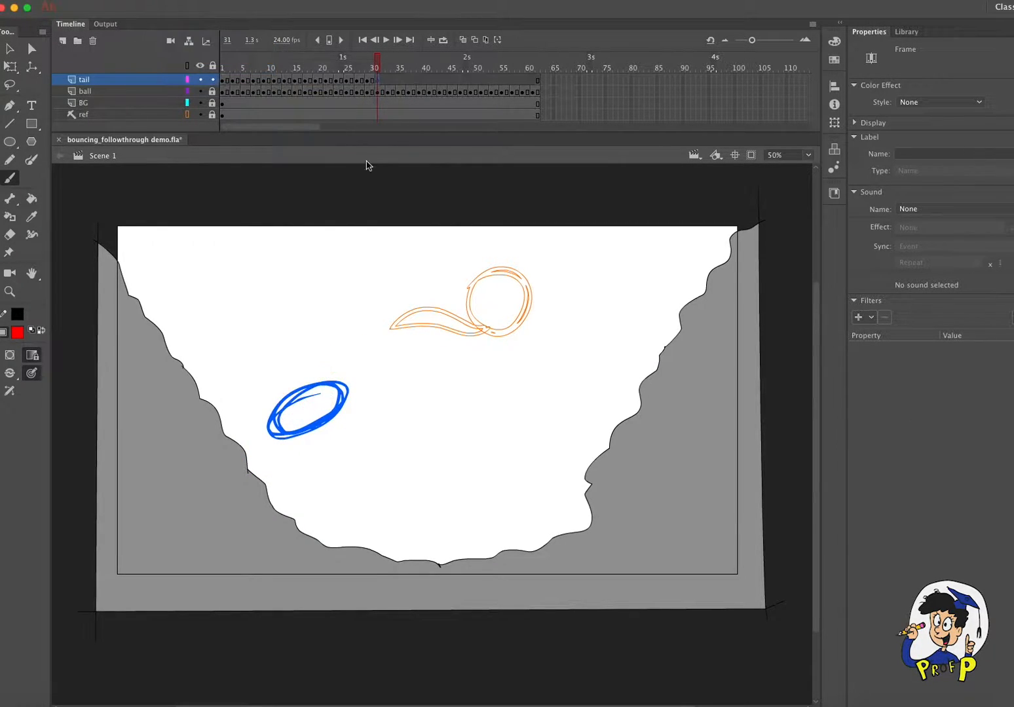
{"action": "left_click", "coordinate": [463, 40]}
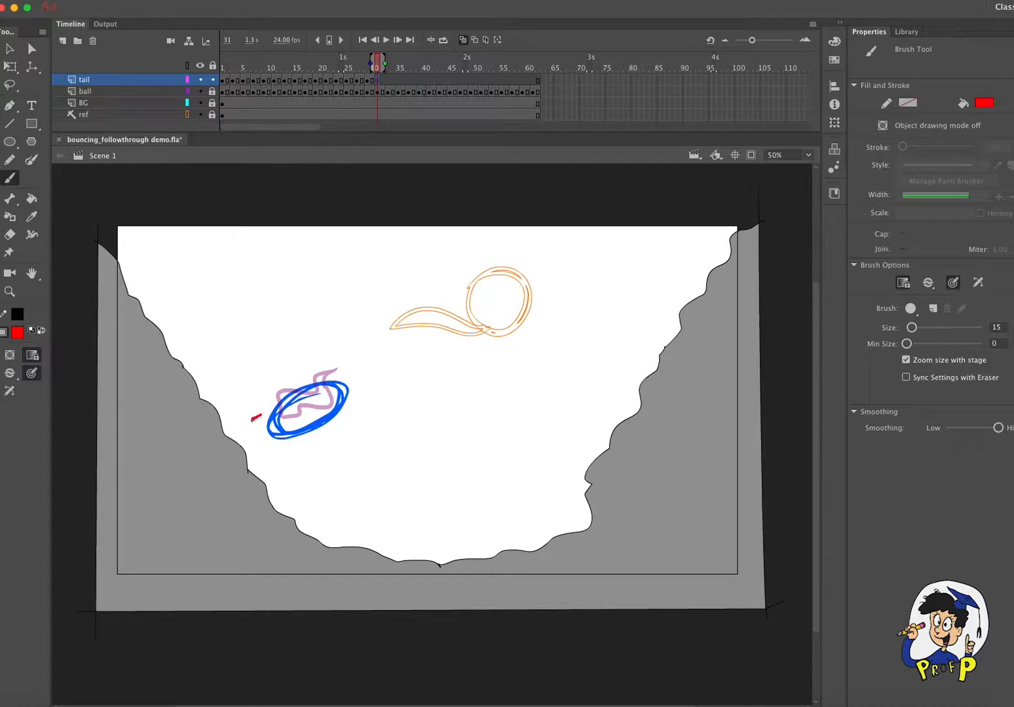
{"action": "mouse_move", "coordinate": [284, 430]}
{"action": "left_mouse_down"}
{"action": "mouse_move", "coordinate": [239, 445]}
{"action": "mouse_move", "coordinate": [266, 411]}
{"action": "left_mouse_up"}
Step: Insert a blank keyframe at frame 33 of the tail layer and, with onion skinning, brush an arched tail trailing down-left from the ball's upper left
{"action": "left_click", "coordinate": [462, 39]}
{"action": "mouse_move", "coordinate": [377, 67]}
{"action": "left_mouse_down"}
{"action": "mouse_move", "coordinate": [367, 71]}
{"action": "mouse_move", "coordinate": [394, 72]}
{"action": "left_mouse_up"}
{"action": "left_click", "coordinate": [388, 81]}
{"action": "left_click", "coordinate": [167, 0]}
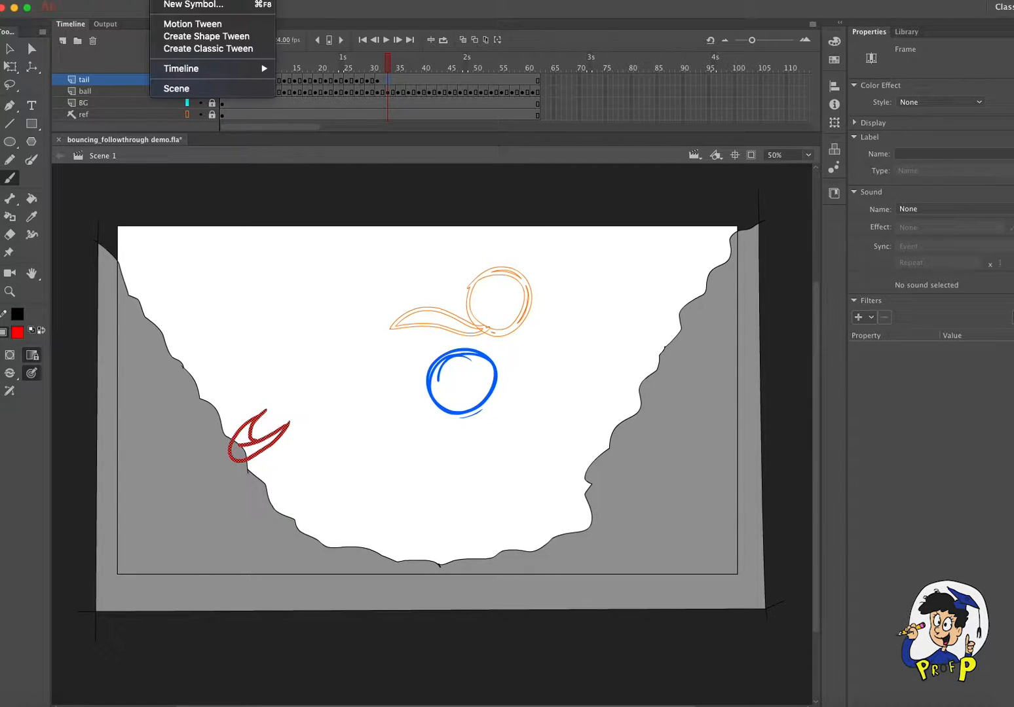
{"action": "mouse_move", "coordinate": [244, 72]}
{"action": "left_click", "coordinate": [332, 129]}
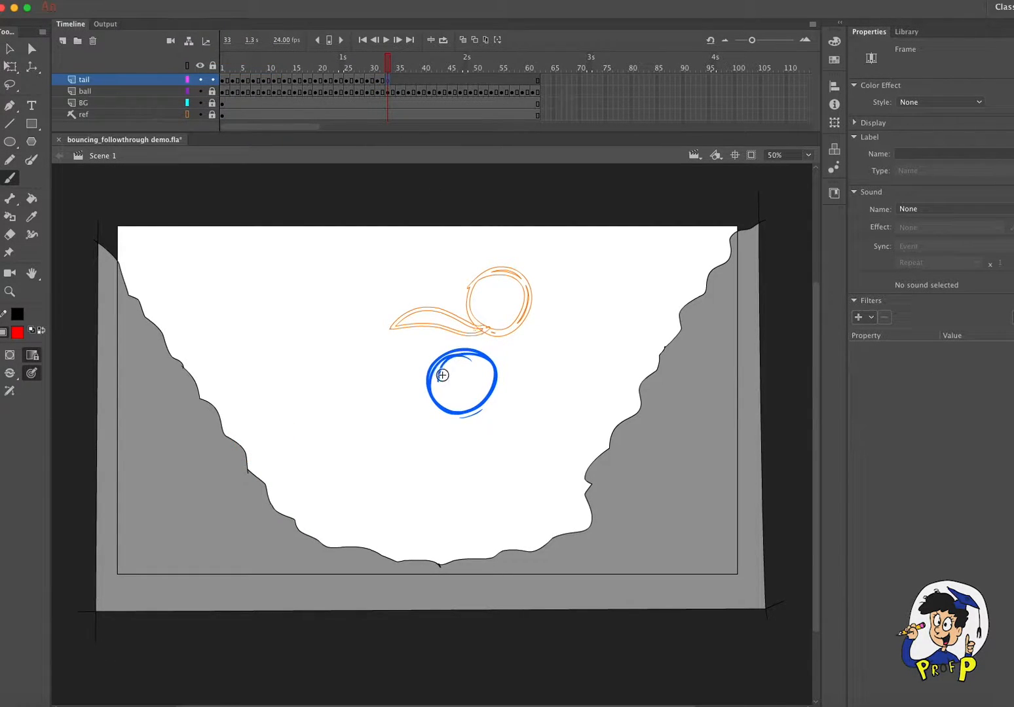
{"action": "left_click", "coordinate": [463, 40]}
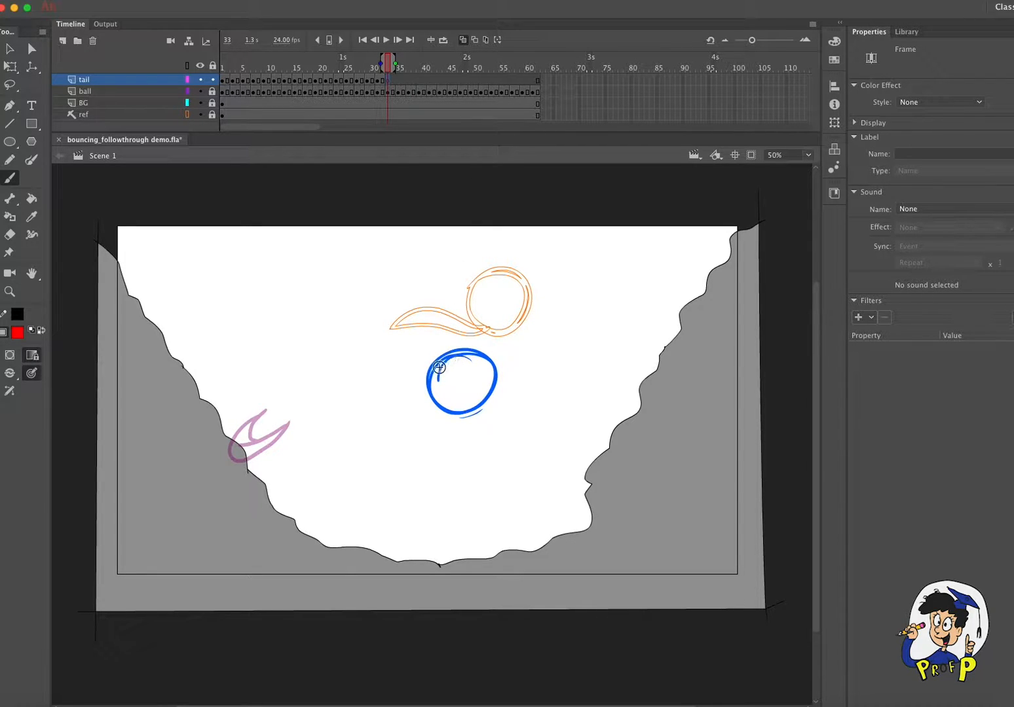
{"action": "mouse_move", "coordinate": [414, 367]}
{"action": "left_mouse_down"}
{"action": "mouse_move", "coordinate": [368, 371]}
{"action": "mouse_move", "coordinate": [325, 397]}
{"action": "left_mouse_up"}
{"action": "left_click_drag", "start_coordinate": [409, 380], "coordinate": [441, 369]}
Step: Insert a blank keyframe at frame 35 of the tail layer and, with onion skinning, brush a slightly wavy tail leftward from the ball's upper-left end
{"action": "left_click", "coordinate": [463, 40]}
{"action": "left_click_drag", "start_coordinate": [372, 73], "coordinate": [396, 72]}
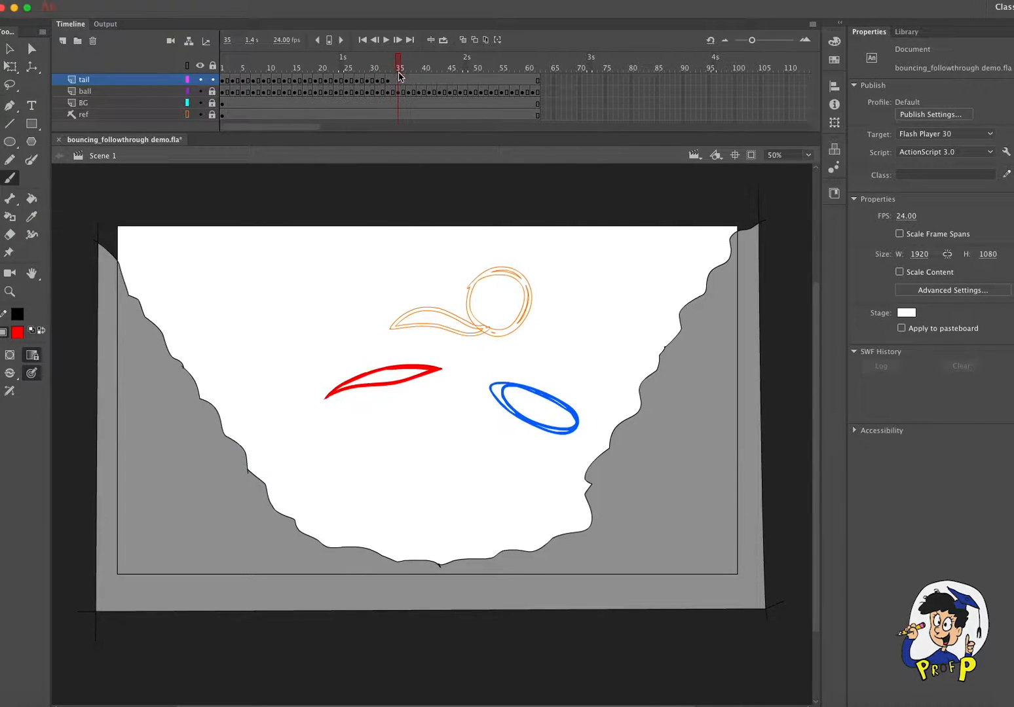
{"action": "left_click", "coordinate": [399, 80]}
{"action": "left_click", "coordinate": [172, 1]}
{"action": "mouse_move", "coordinate": [196, 68]}
{"action": "left_click", "coordinate": [328, 124]}
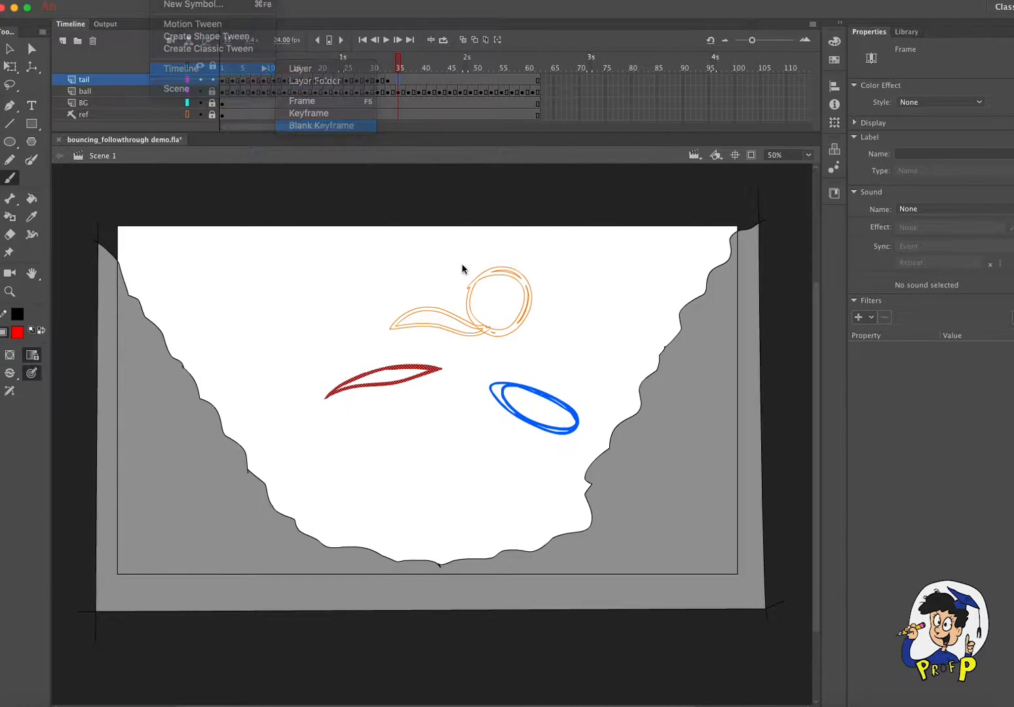
{"action": "left_click", "coordinate": [463, 40]}
{"action": "mouse_move", "coordinate": [503, 384]}
{"action": "left_mouse_down"}
{"action": "mouse_move", "coordinate": [413, 369]}
{"action": "mouse_move", "coordinate": [377, 378]}
{"action": "mouse_move", "coordinate": [445, 392]}
{"action": "mouse_move", "coordinate": [520, 387]}
{"action": "left_mouse_up"}
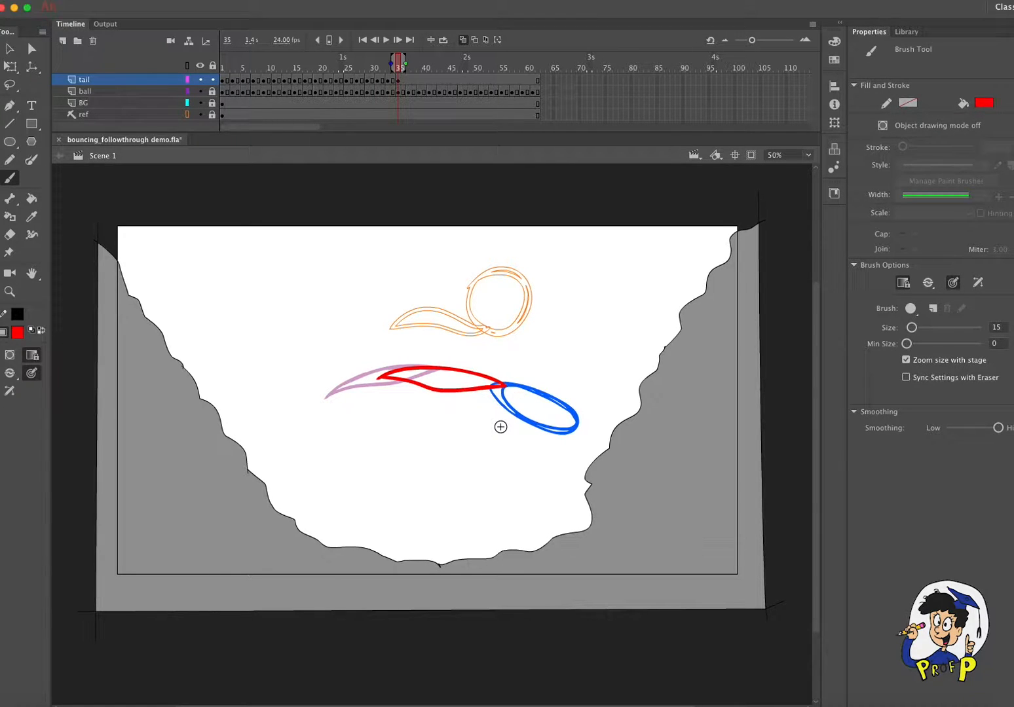
Step: Scale the frame 35 tail down to about 361 by 74 pixels and reposition its base at the ball's upper-left end
{"action": "left_click", "coordinate": [462, 40]}
{"action": "left_click_drag", "start_coordinate": [366, 71], "coordinate": [396, 79]}
{"action": "left_click", "coordinate": [399, 78]}
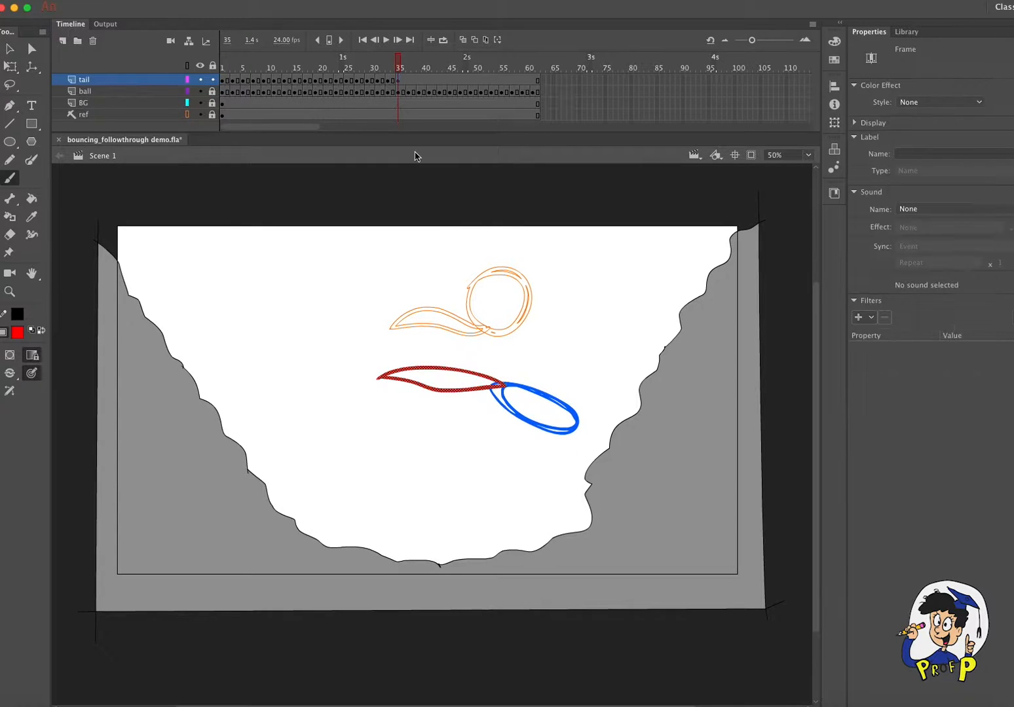
{"action": "key", "text": "q"}
{"action": "left_click", "coordinate": [451, 389]}
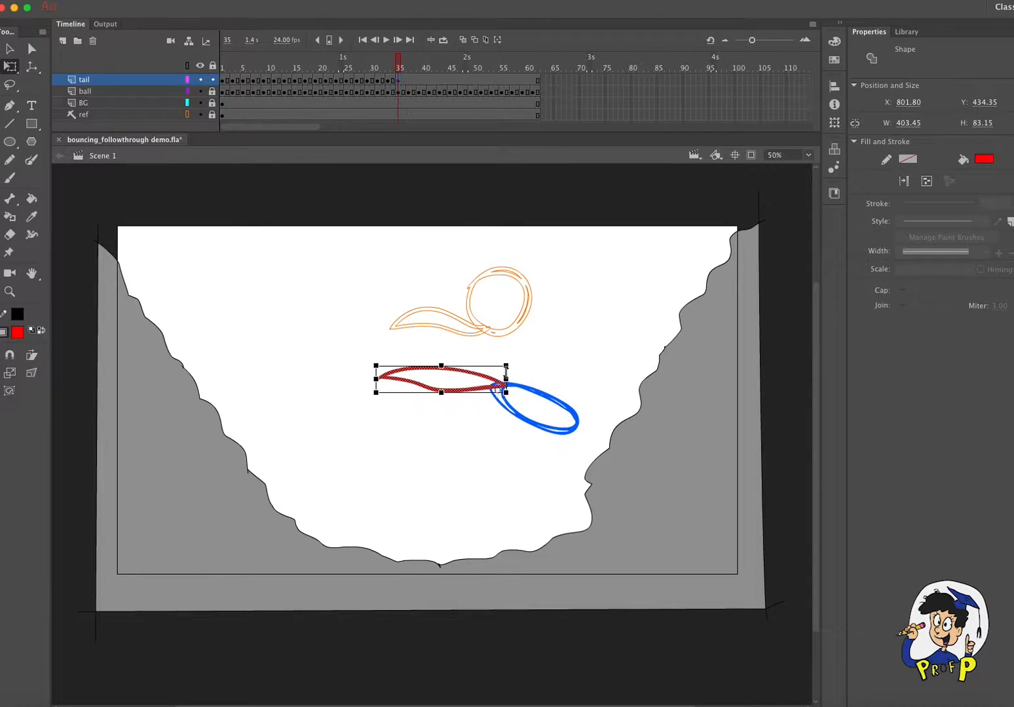
{"action": "left_click_drag", "start_coordinate": [377, 366], "coordinate": [383, 368]}
{"action": "left_click_drag", "start_coordinate": [490, 379], "coordinate": [484, 384]}
{"action": "left_click_drag", "start_coordinate": [379, 371], "coordinate": [382, 372]}
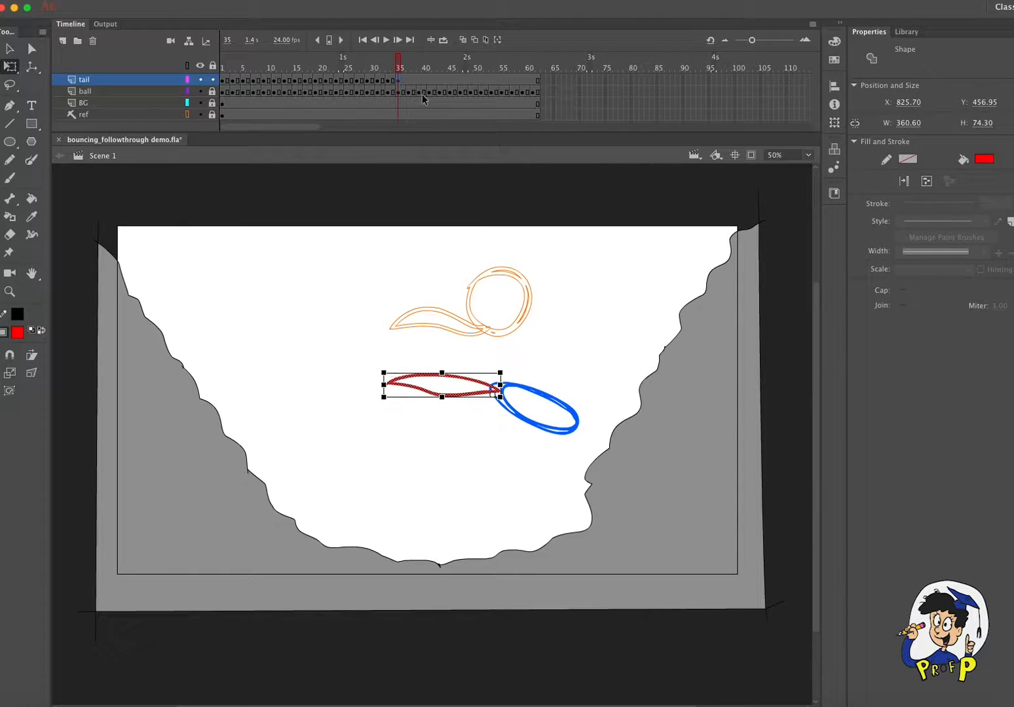
{"action": "left_click", "coordinate": [463, 40]}
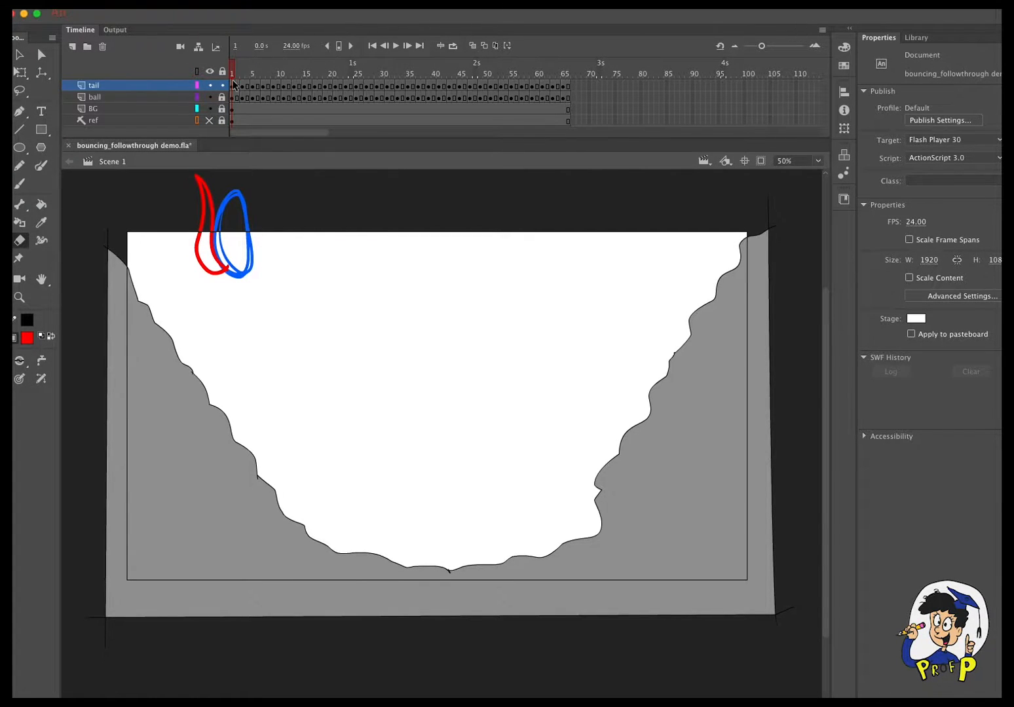
Step: Play back the full bouncing ball animation several times from the first frame to review the tail's follow-through
{"action": "left_click", "coordinate": [397, 46]}
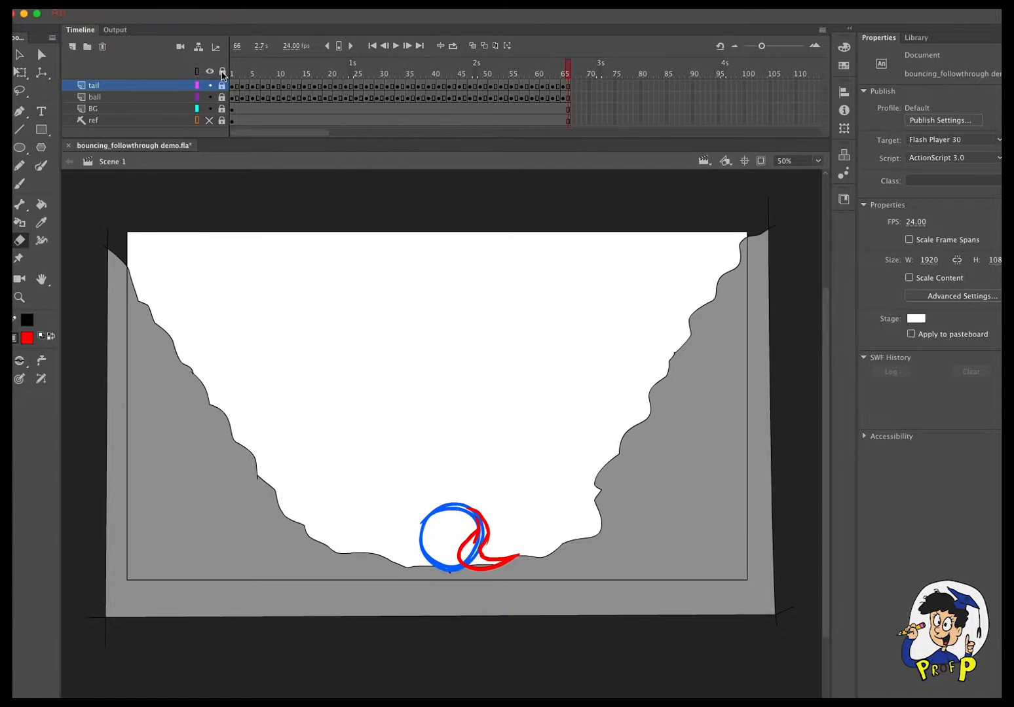
{"action": "left_click", "coordinate": [395, 46]}
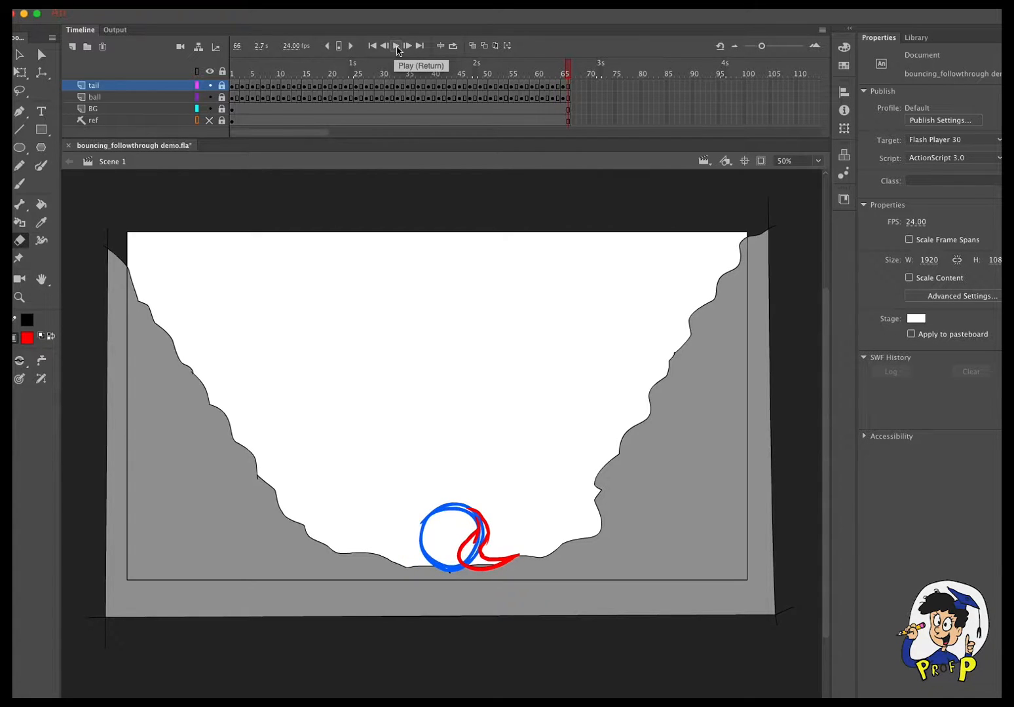
{"action": "left_click", "coordinate": [396, 46]}
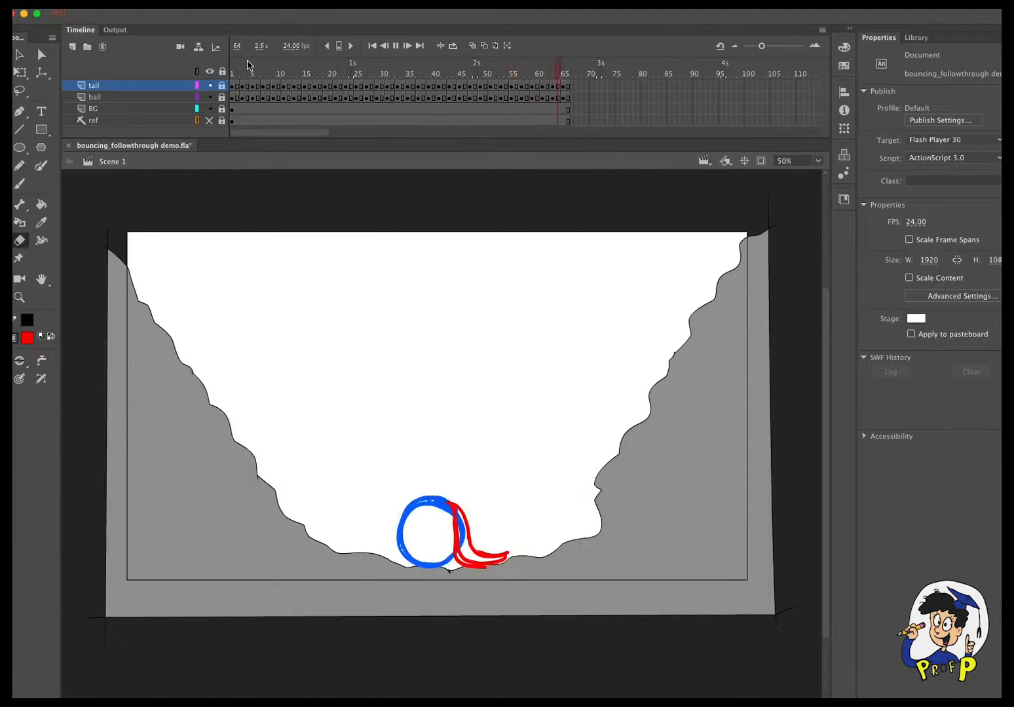
{"action": "left_click", "coordinate": [253, 71]}
{"action": "left_click_drag", "start_coordinate": [255, 72], "coordinate": [238, 84]}
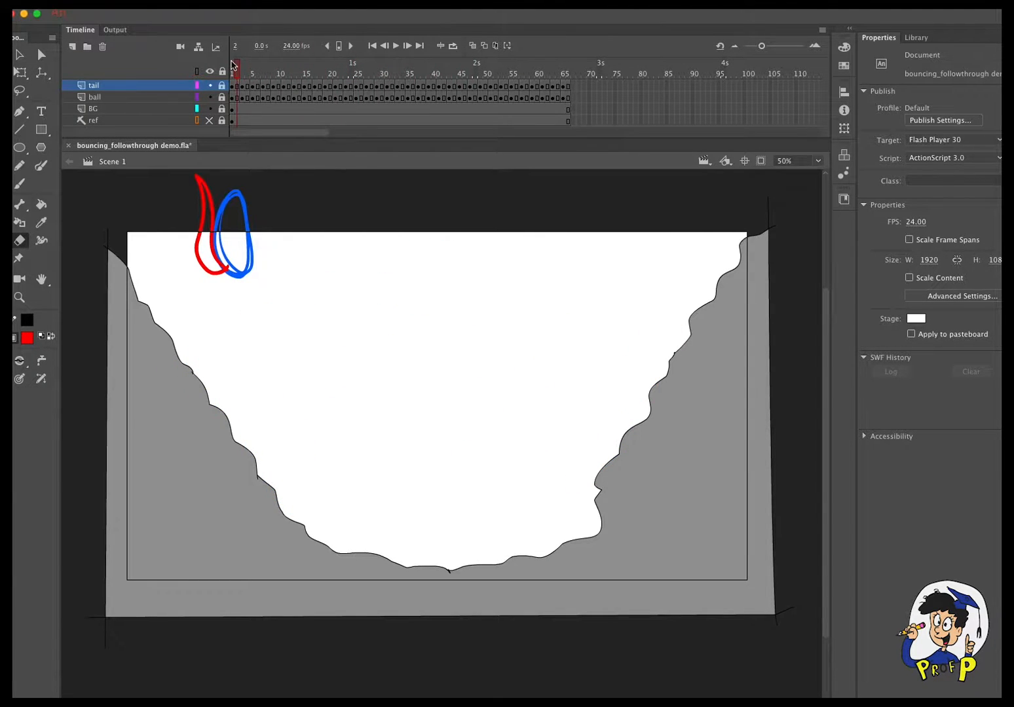
{"action": "mouse_move", "coordinate": [235, 68]}
{"action": "left_mouse_down"}
{"action": "mouse_move", "coordinate": [430, 68]}
{"action": "mouse_move", "coordinate": [221, 70]}
{"action": "left_mouse_up"}
{"action": "left_click", "coordinate": [399, 46]}
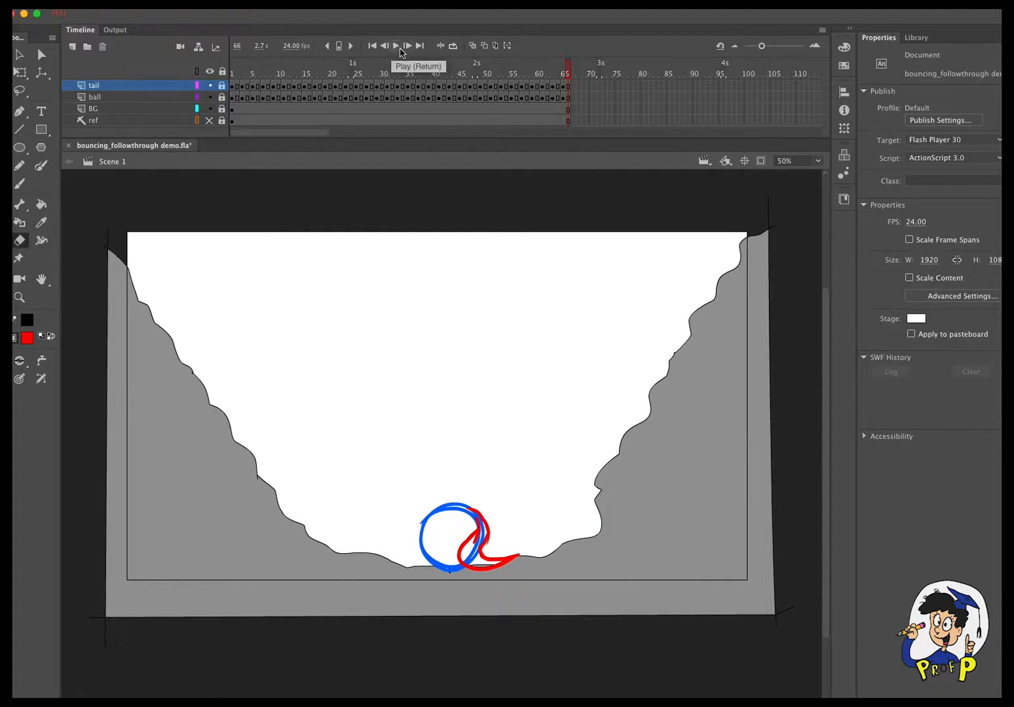
{"action": "left_click", "coordinate": [397, 46]}
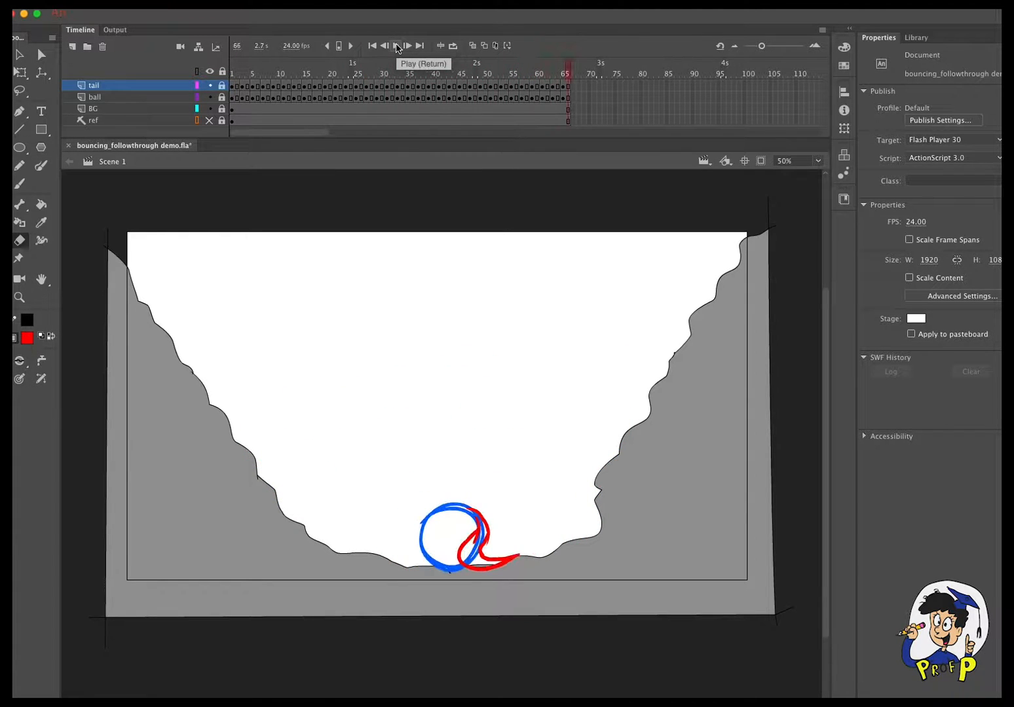
{"action": "left_click", "coordinate": [237, 75]}
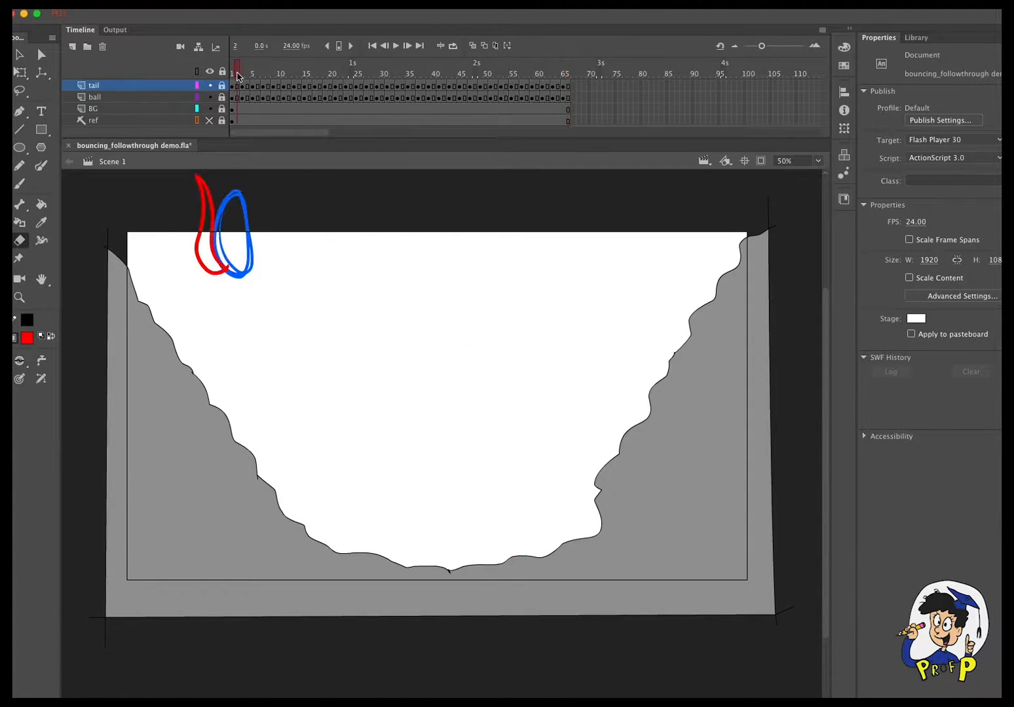
{"action": "left_click", "coordinate": [397, 47]}
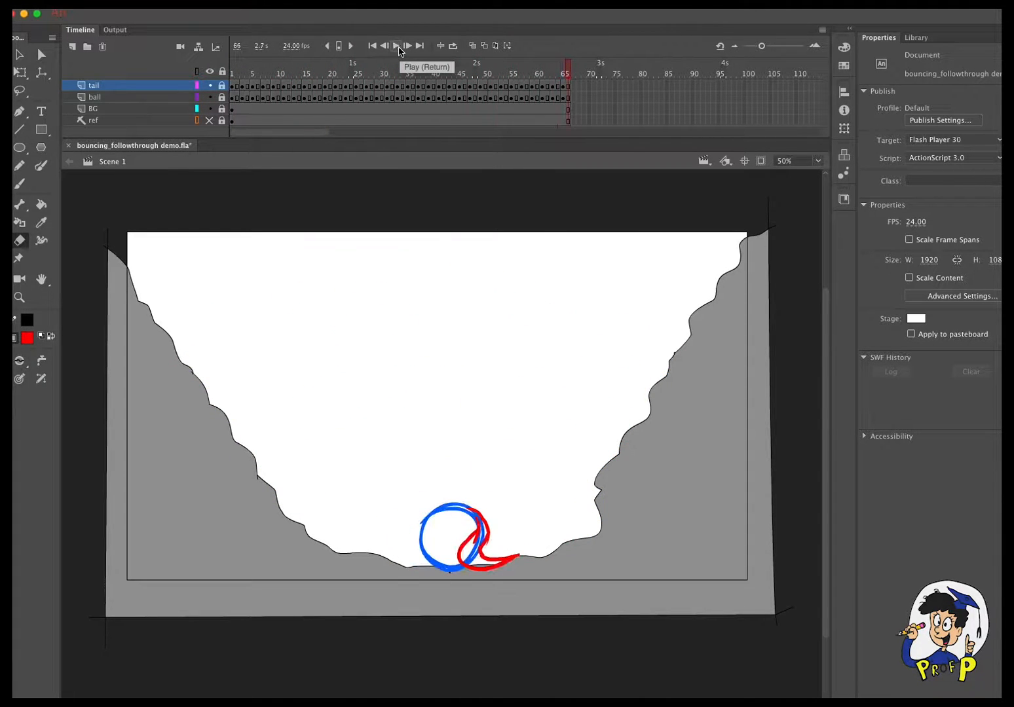
{"action": "left_click", "coordinate": [395, 47]}
{"action": "left_click", "coordinate": [397, 47]}
{"action": "left_click", "coordinate": [397, 47]}
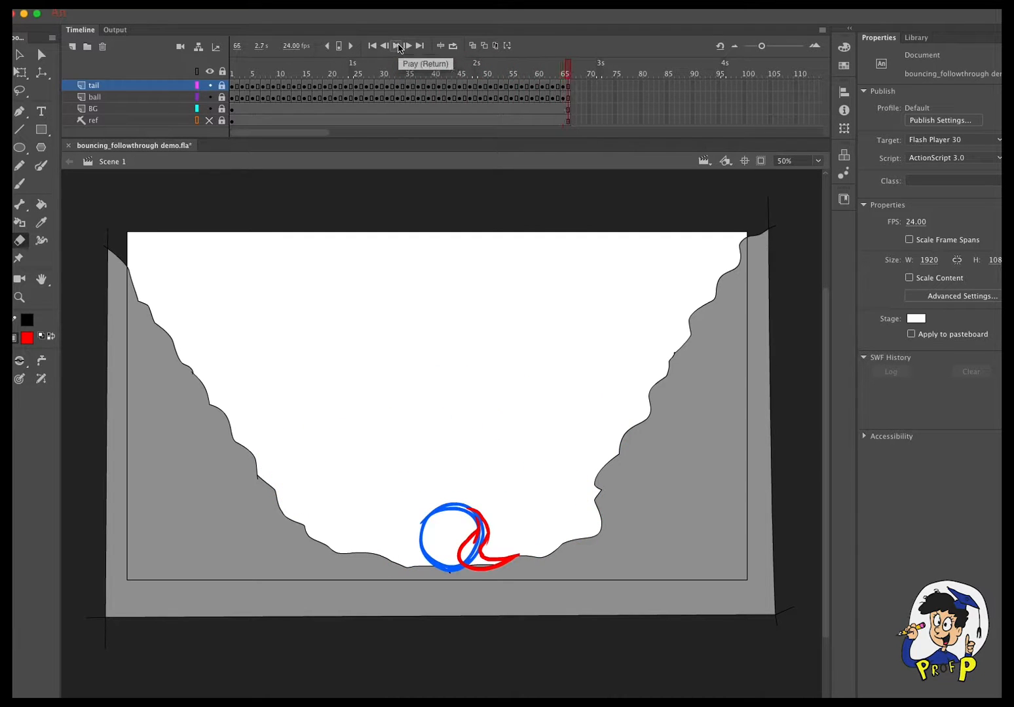
{"action": "left_click", "coordinate": [397, 47]}
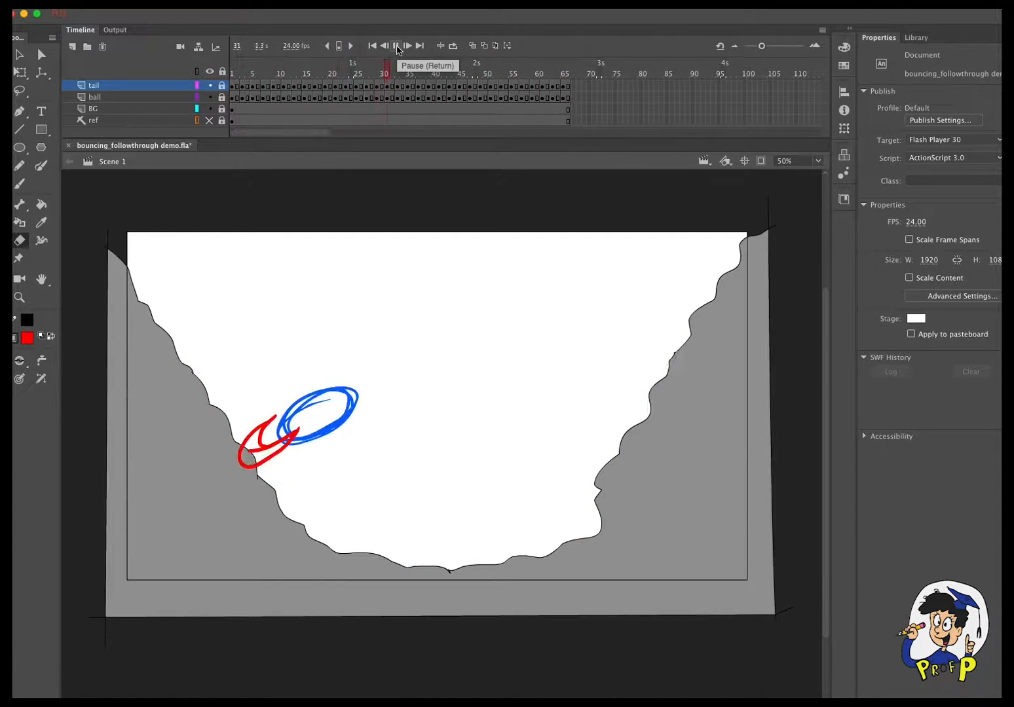